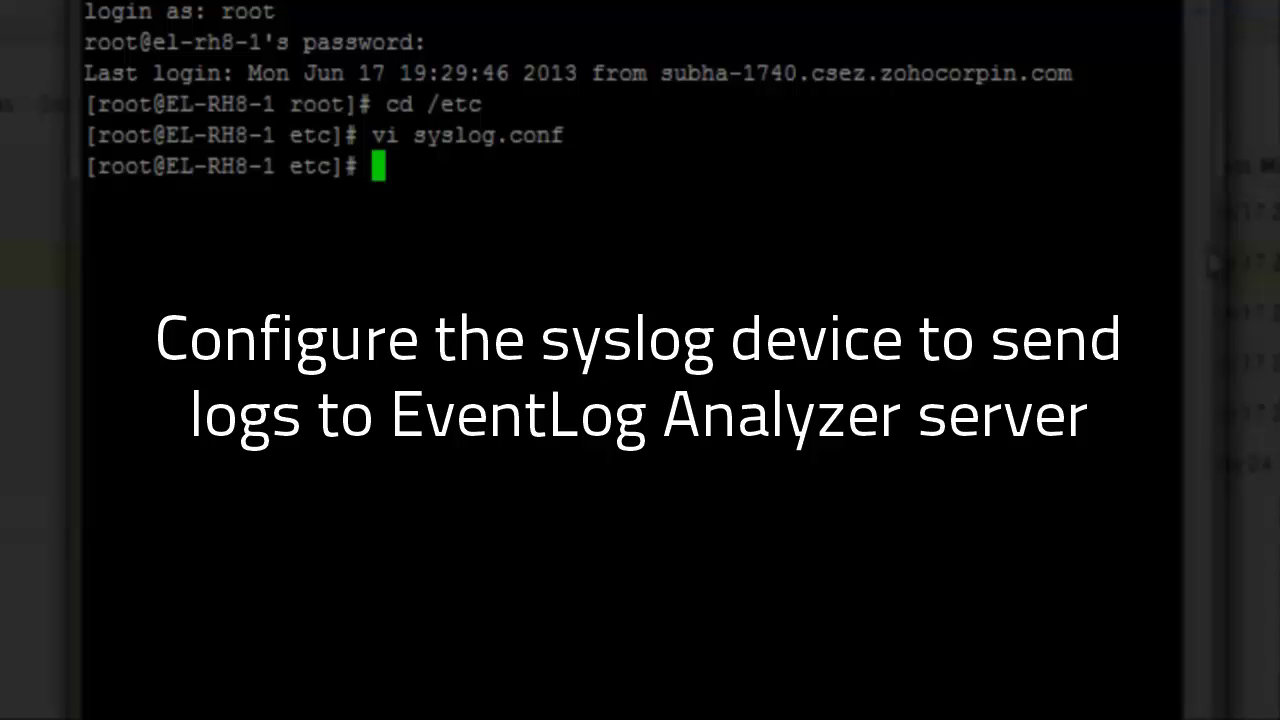
Edit /etc/syslog.conf in vi so the device forwards its logs to the server
{"action": "type", "text": "vi"}
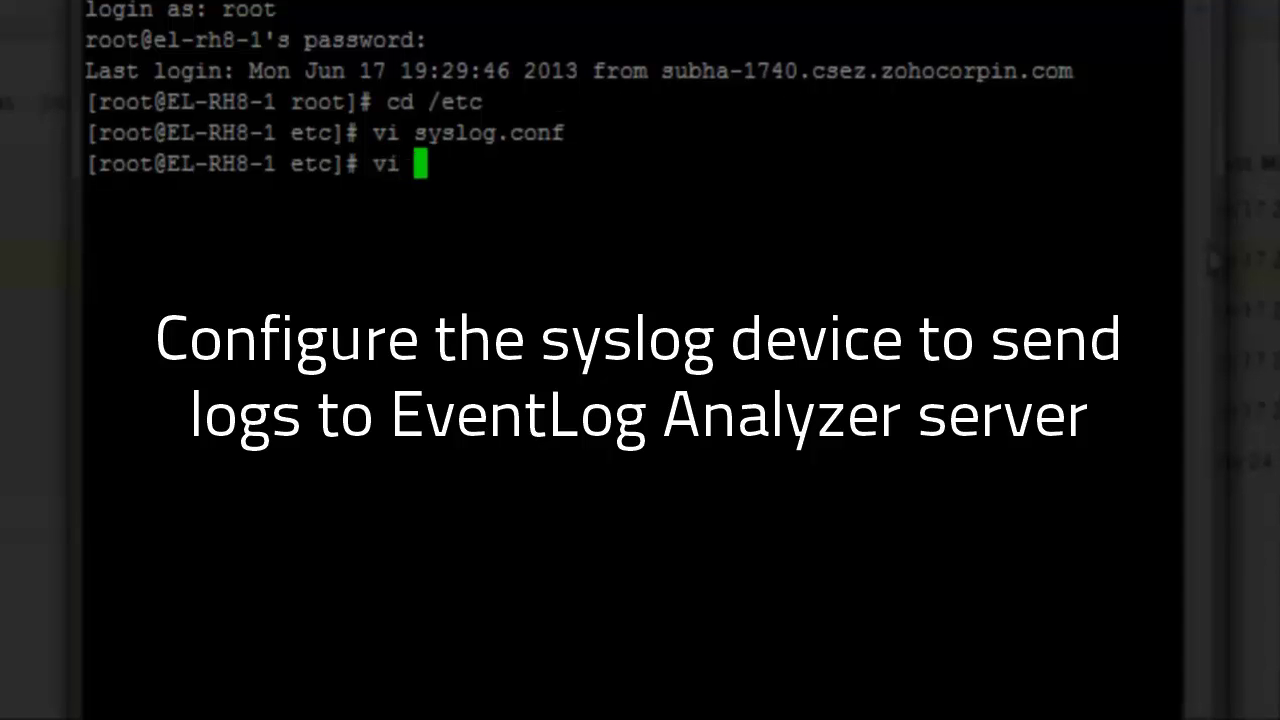
{"action": "type", "text": "ervi"}
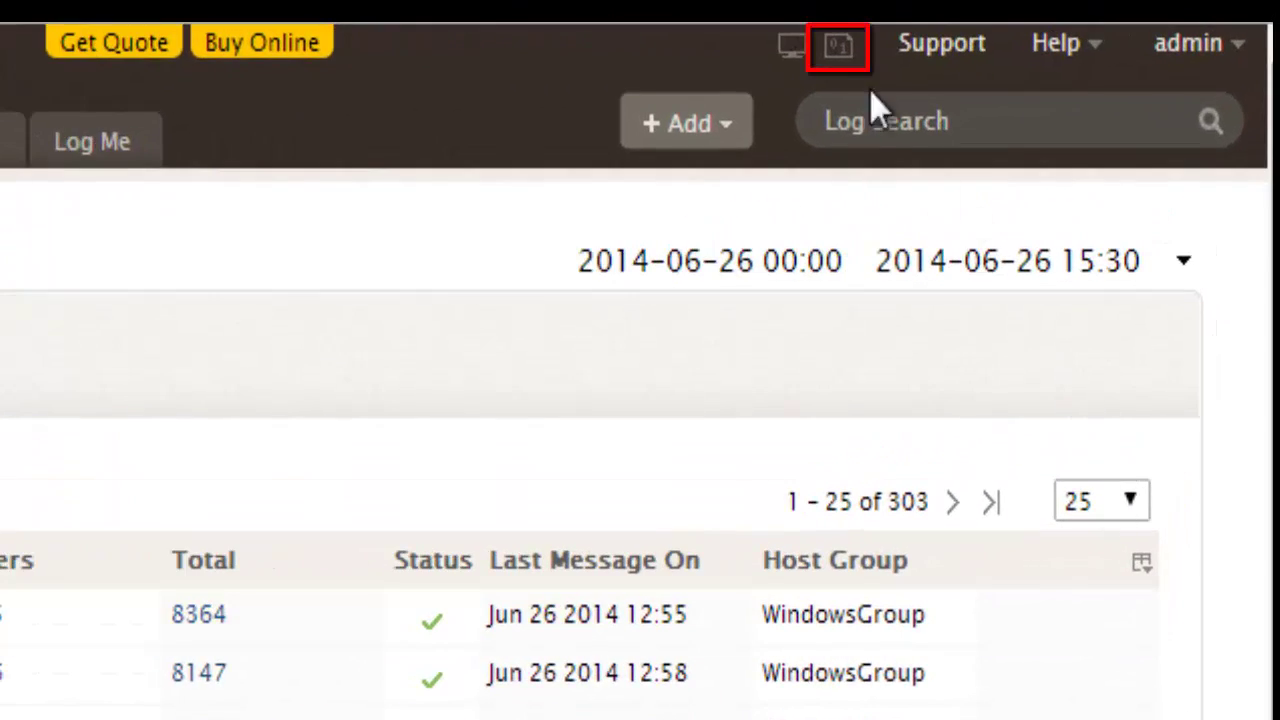
Watch incoming syslog messages live in the Syslog Viewer
{"action": "left_click", "coordinate": [845, 55]}
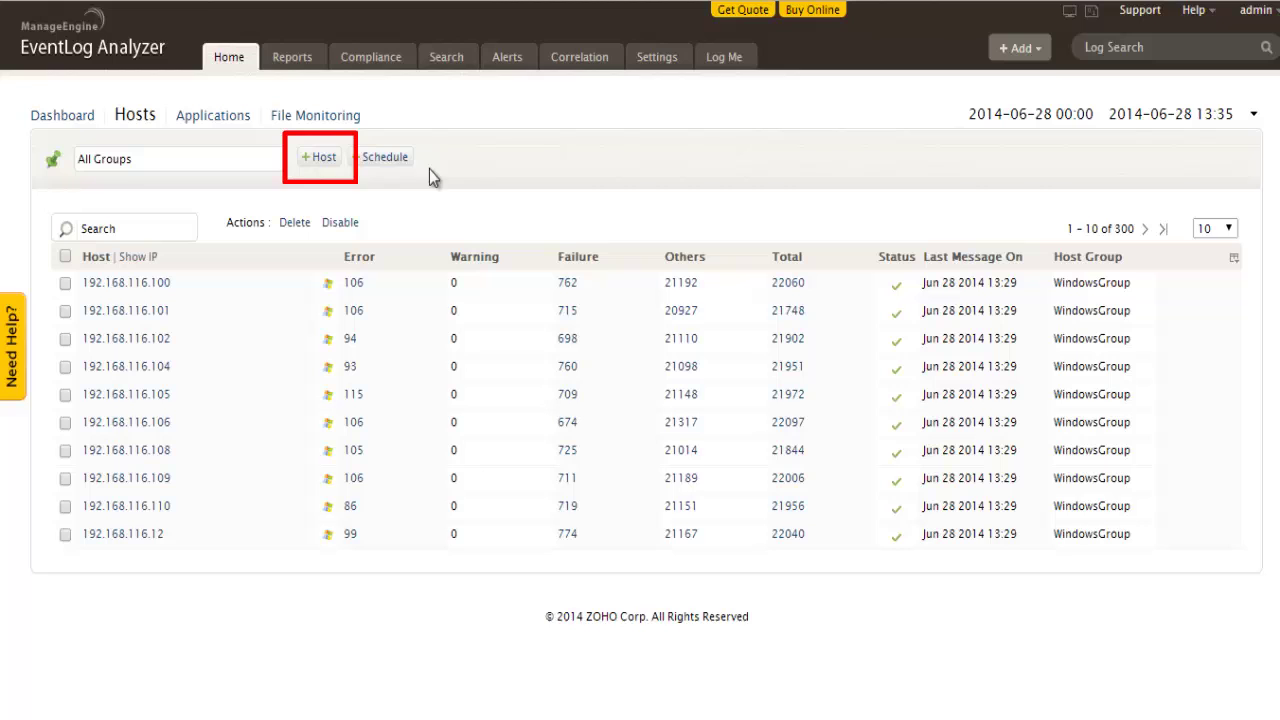
Add Windows host test-machine in DOMAIN with its login credentials and verify the login
{"action": "left_click", "coordinate": [323, 160]}
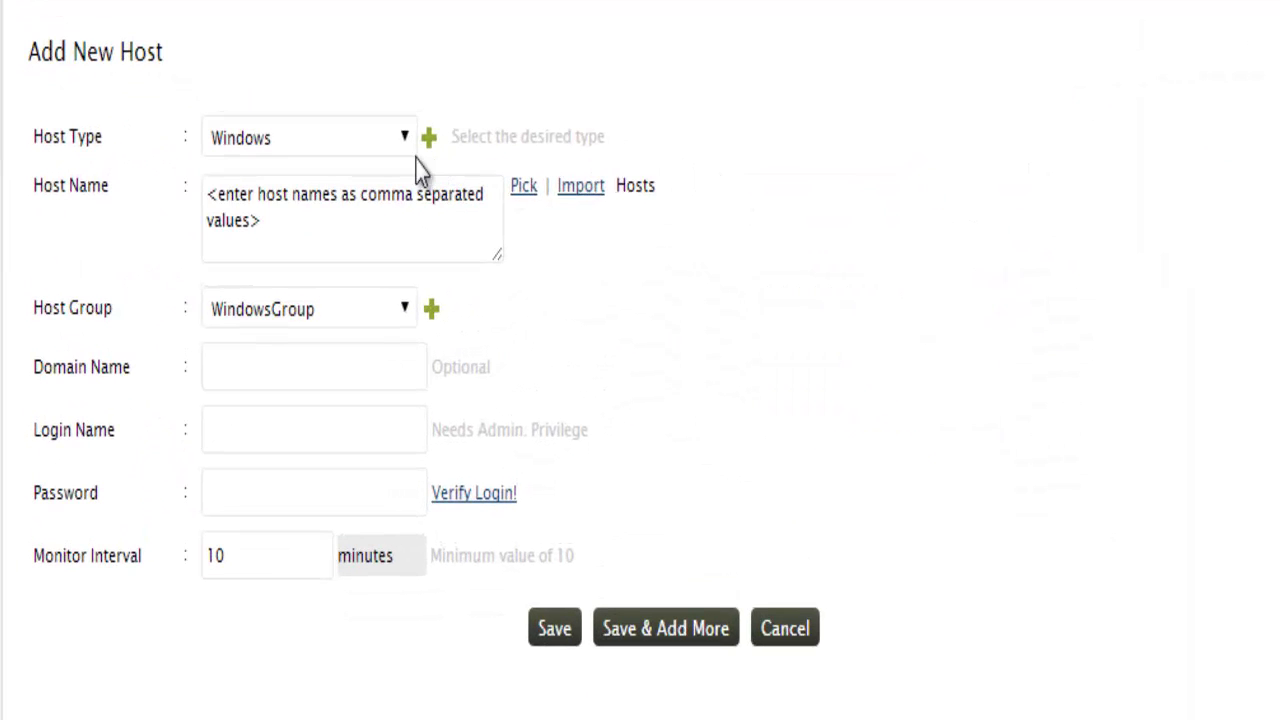
{"action": "left_click", "coordinate": [402, 142]}
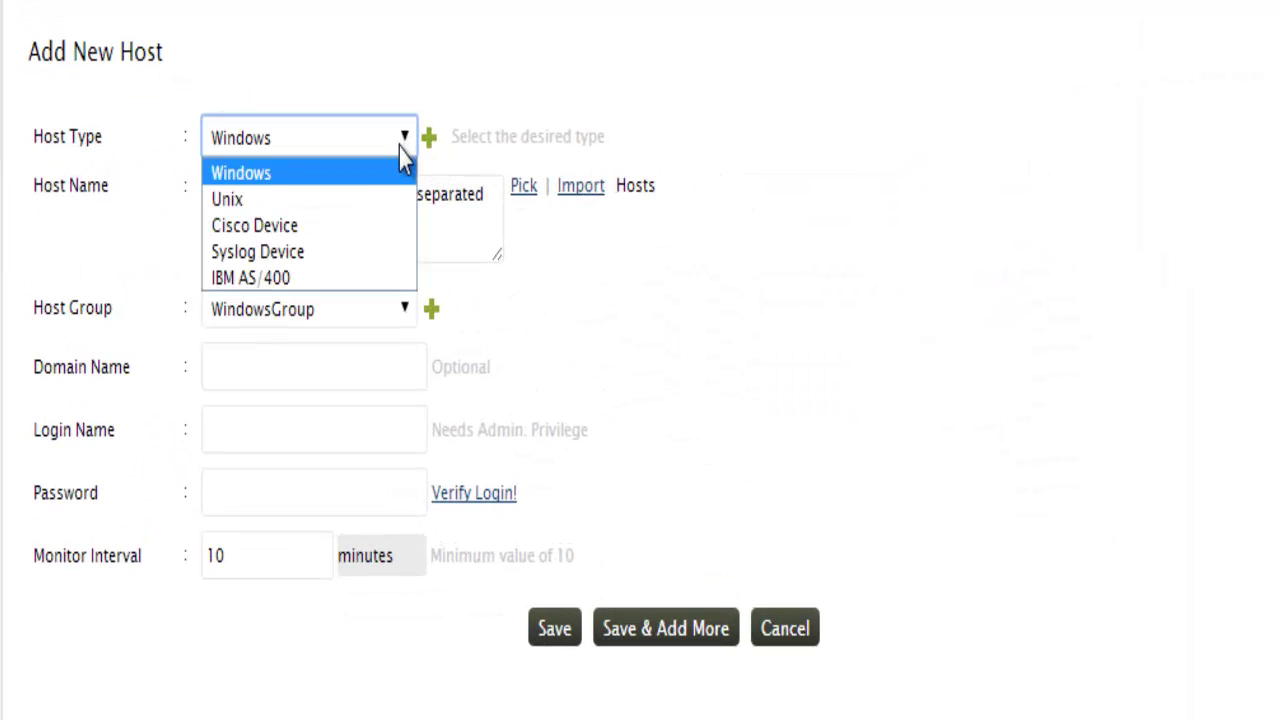
{"action": "left_click", "coordinate": [388, 178]}
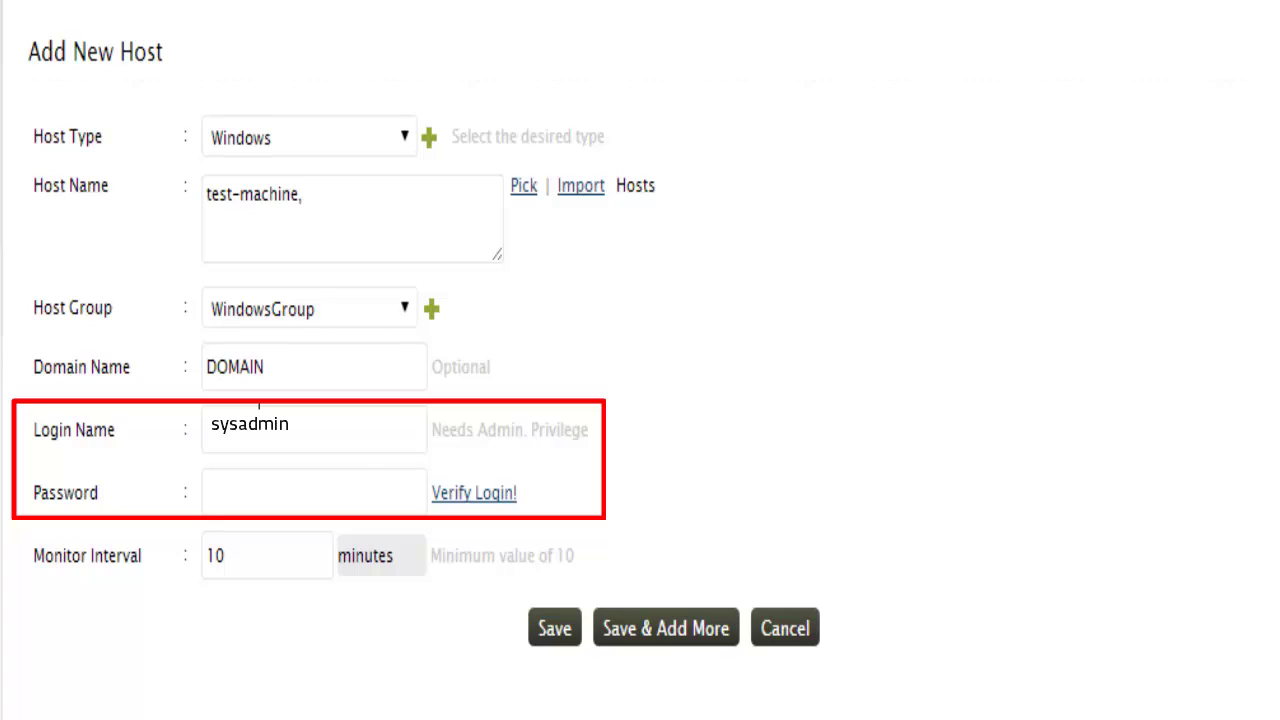
{"action": "left_click", "coordinate": [364, 487]}
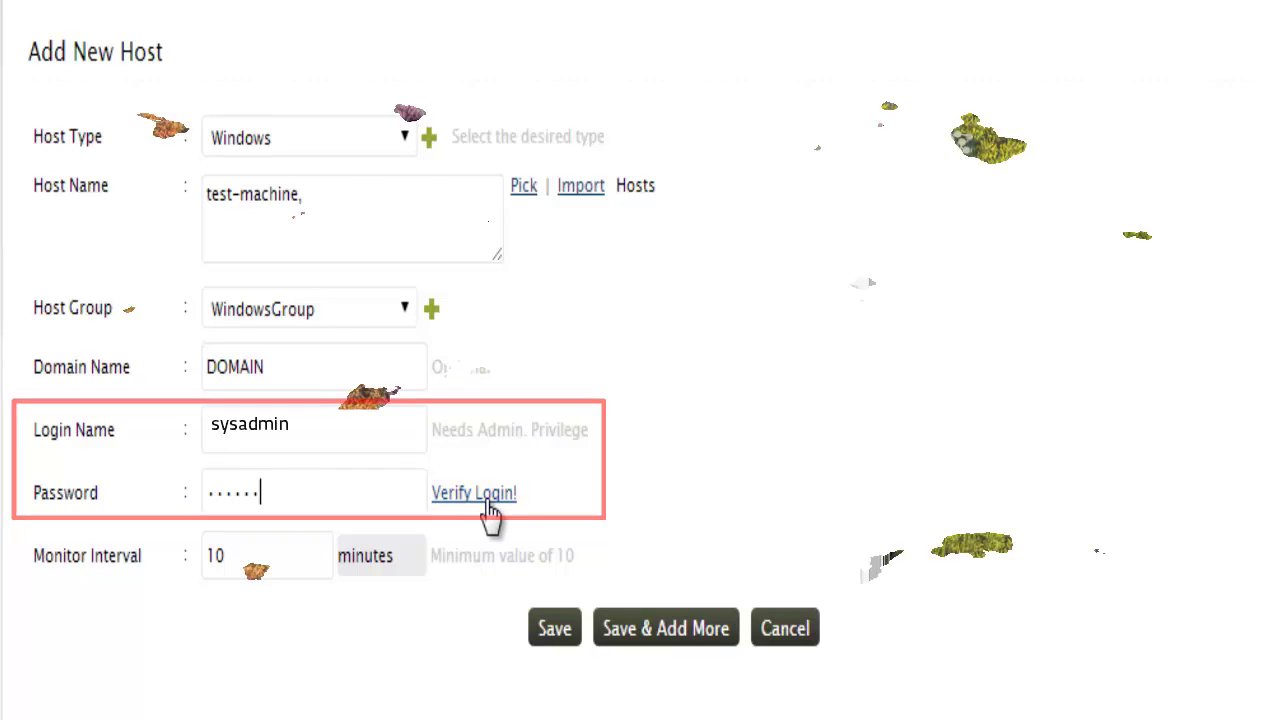
{"action": "left_click", "coordinate": [488, 495]}
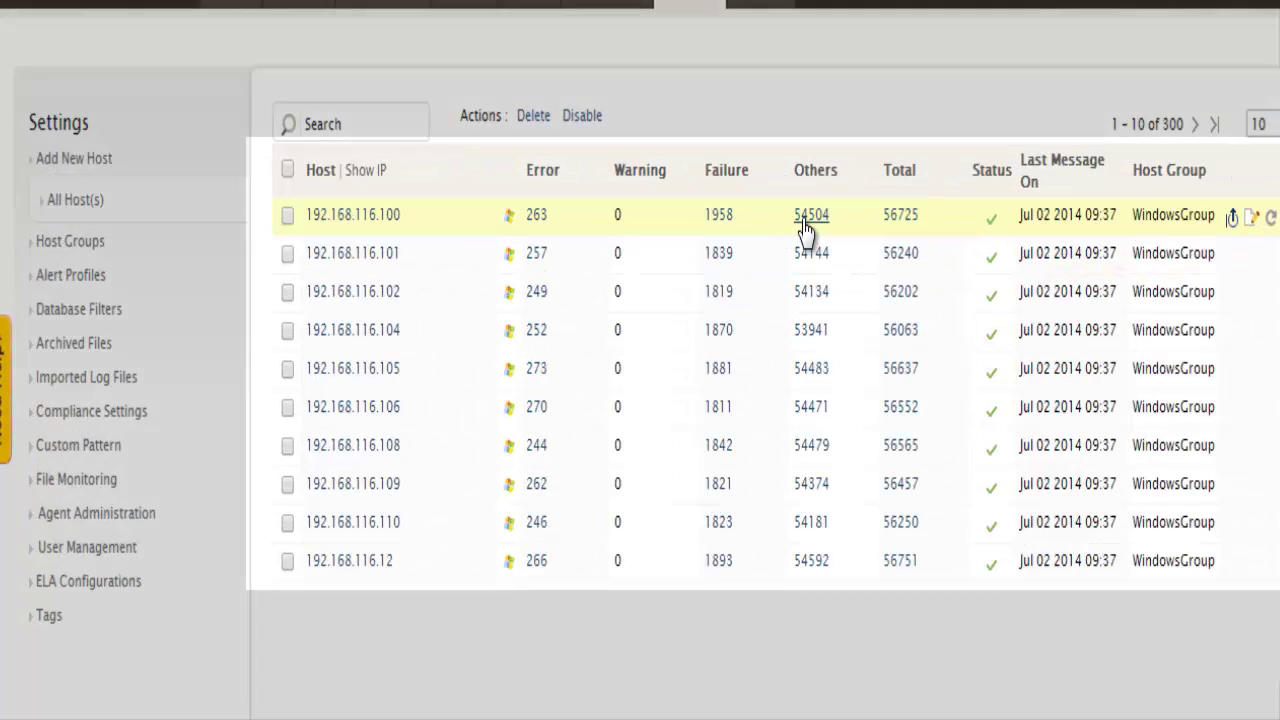
Drill into the first host's Others events and filter them to Event ID 593
{"action": "left_click", "coordinate": [805, 222]}
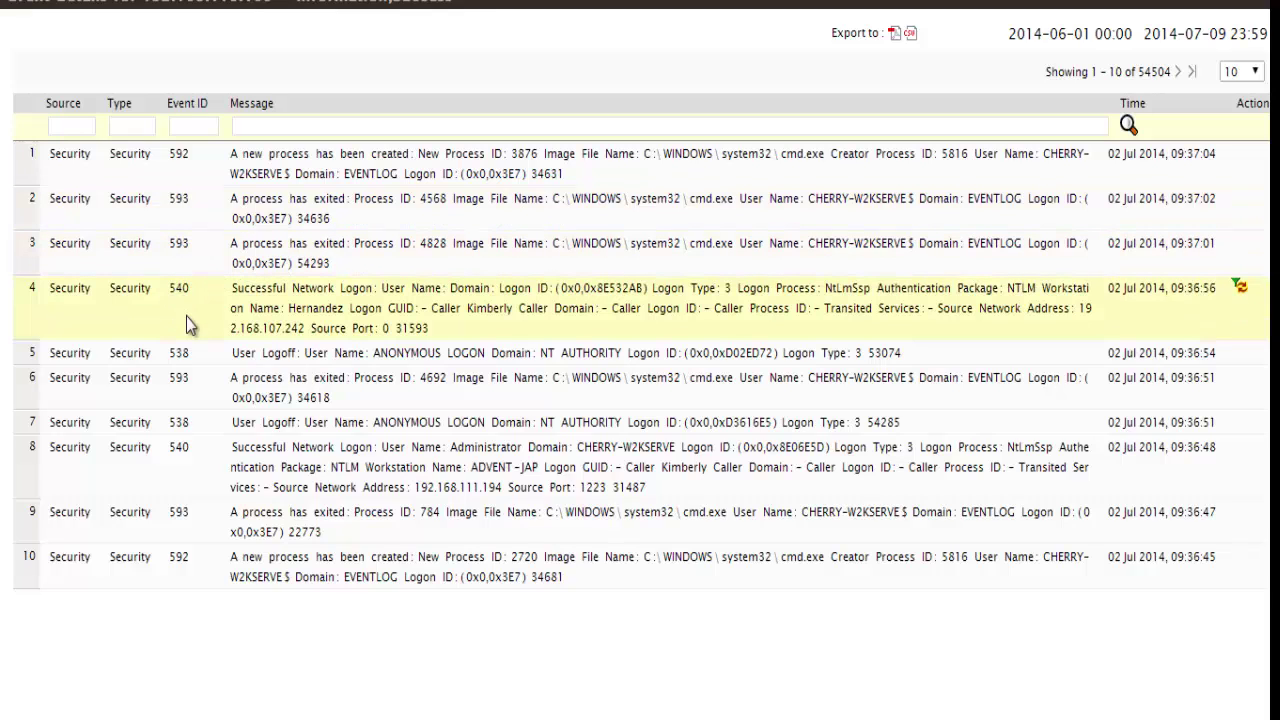
{"action": "left_click", "coordinate": [178, 378]}
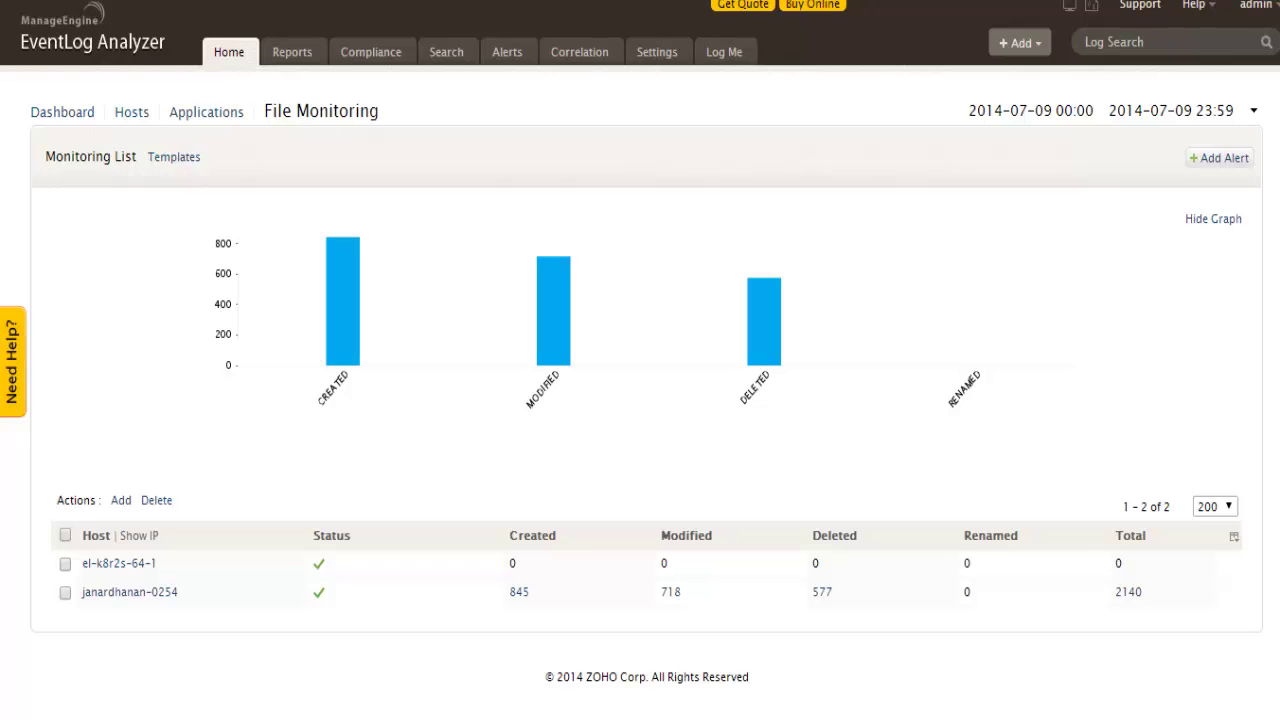
Open the janardhanan-0254 file-change report and scroll through its entries
{"action": "left_click", "coordinate": [170, 588]}
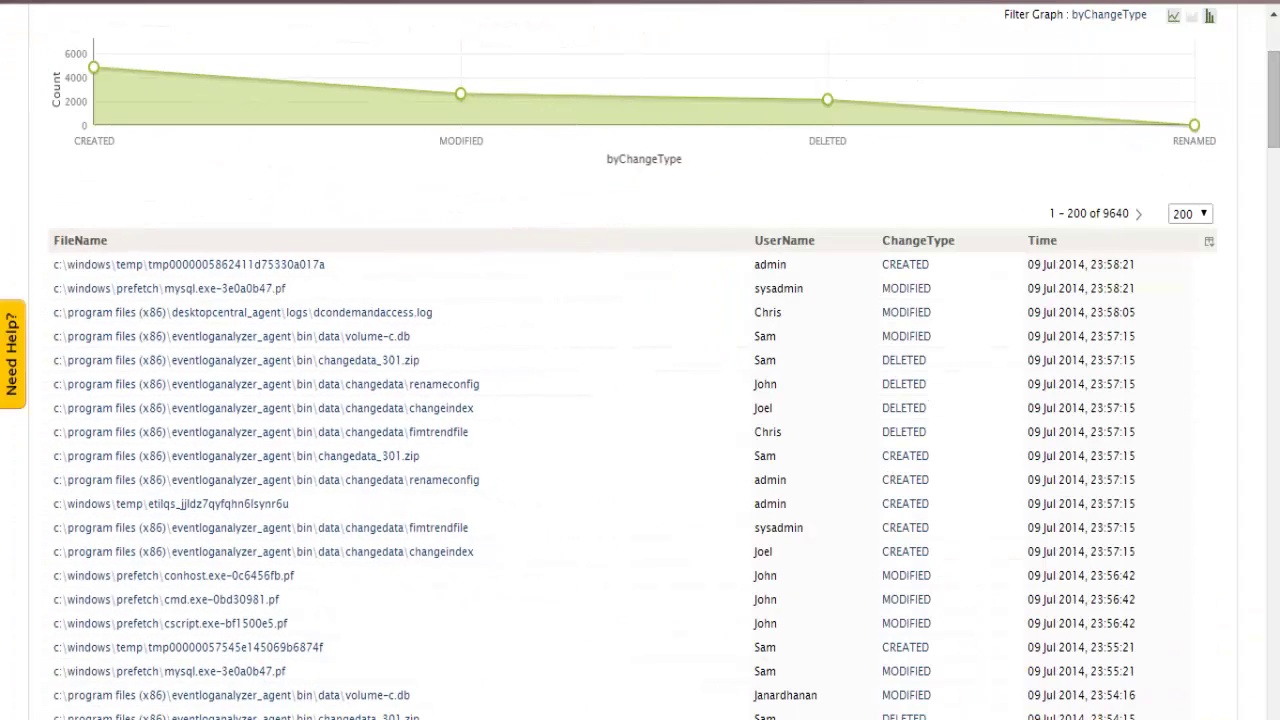
{"action": "scroll", "coordinate": [640, 400], "scroll_direction": "down", "scroll_amount": 2}
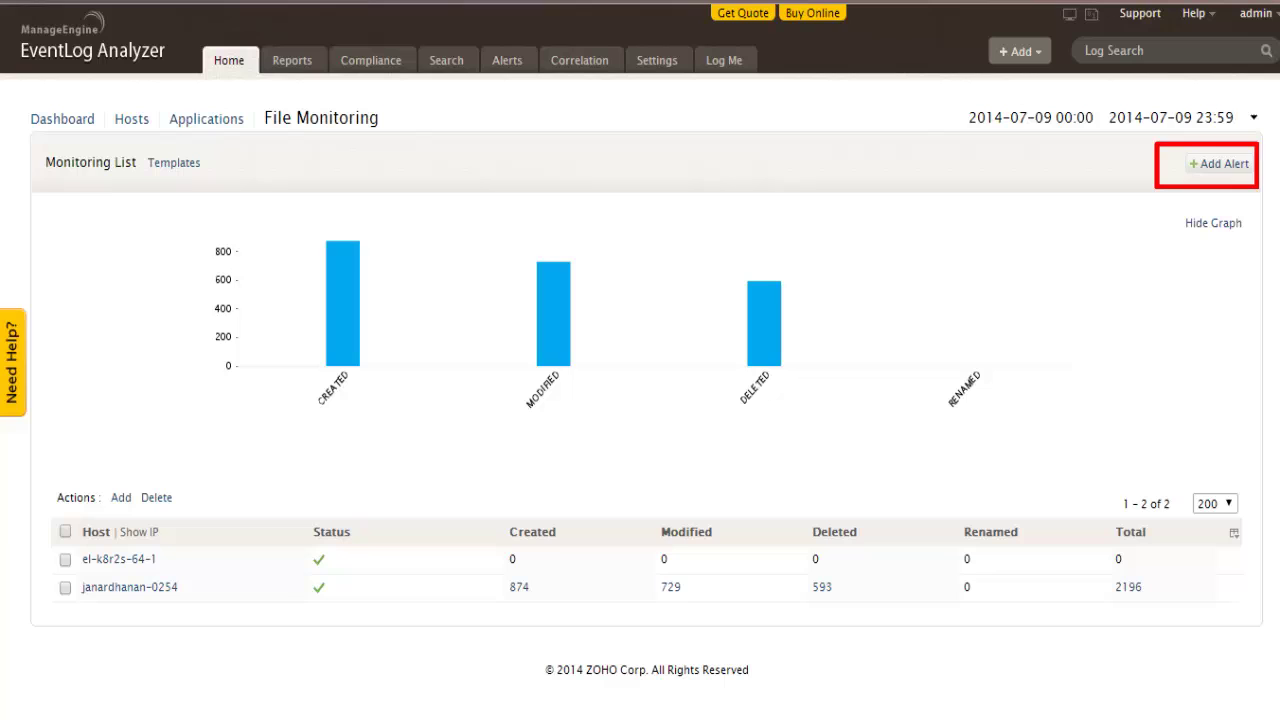
Start a new FIM_Alerts alert profile that triggers on deleted files
{"action": "left_click", "coordinate": [1237, 167]}
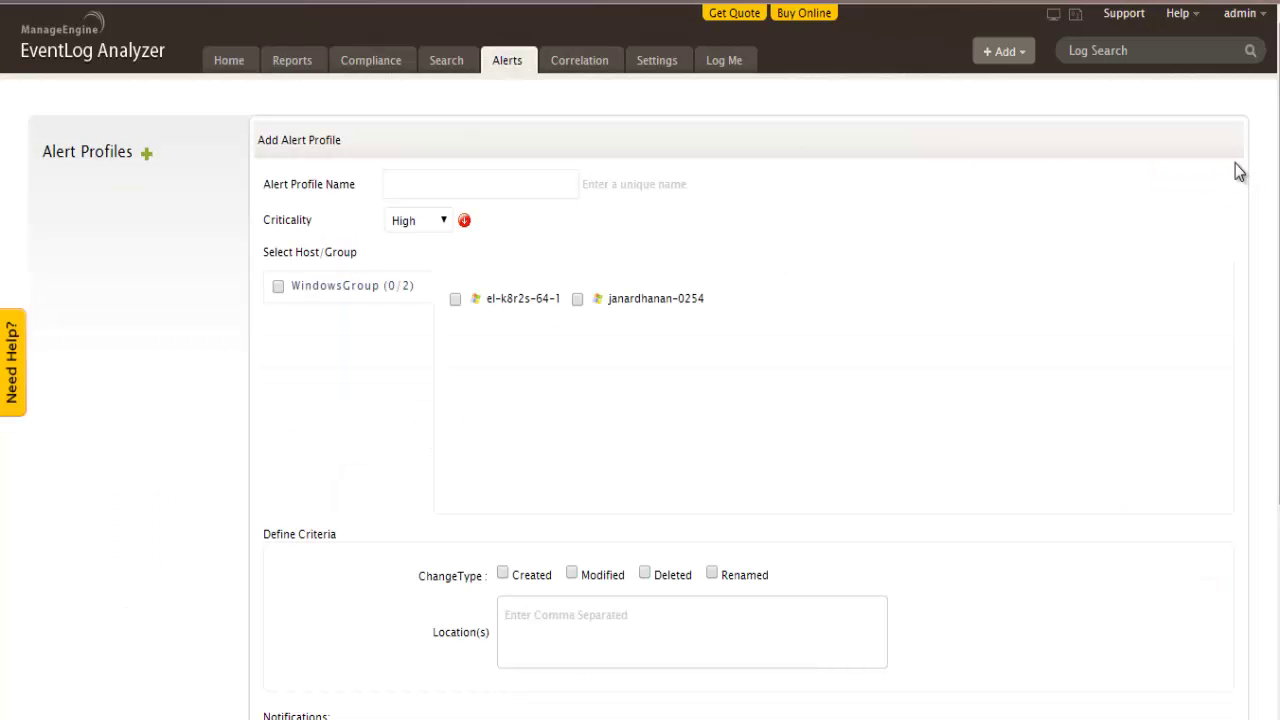
{"action": "left_click", "coordinate": [555, 184]}
{"action": "type", "text": "FIM_Alerts"}
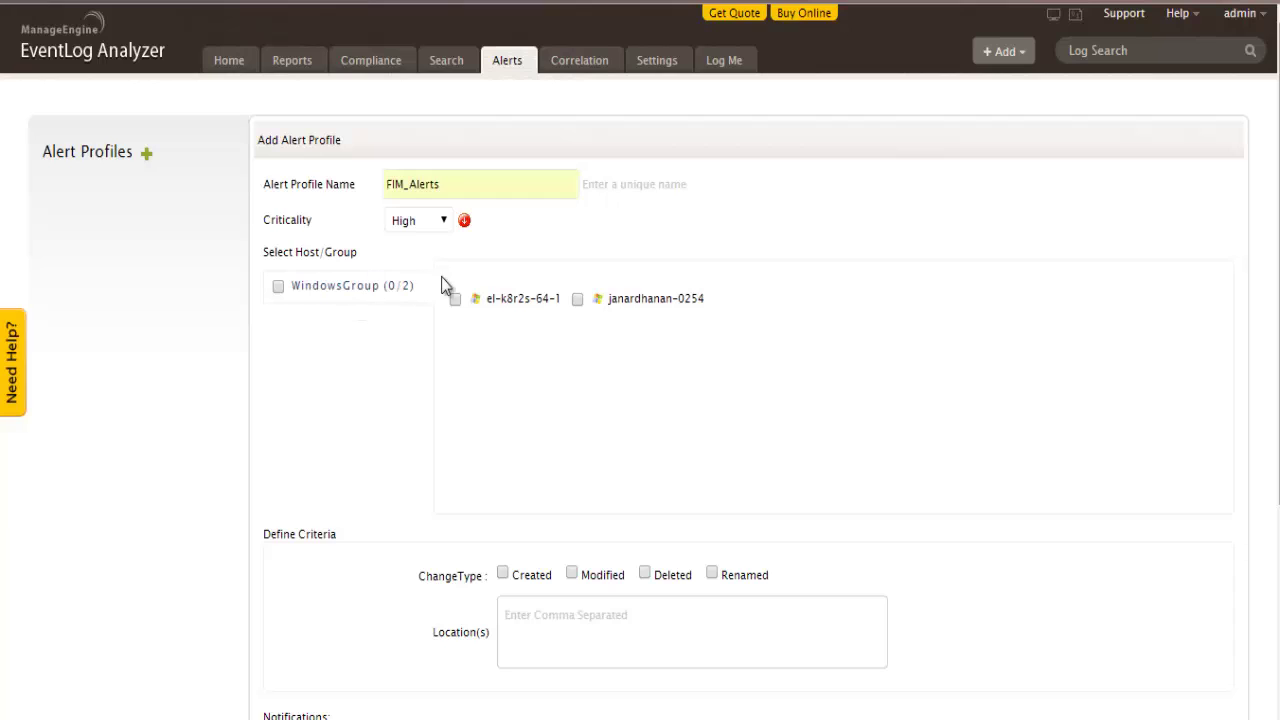
{"action": "scroll", "coordinate": [639, 444], "scroll_direction": "down", "scroll_amount": 2}
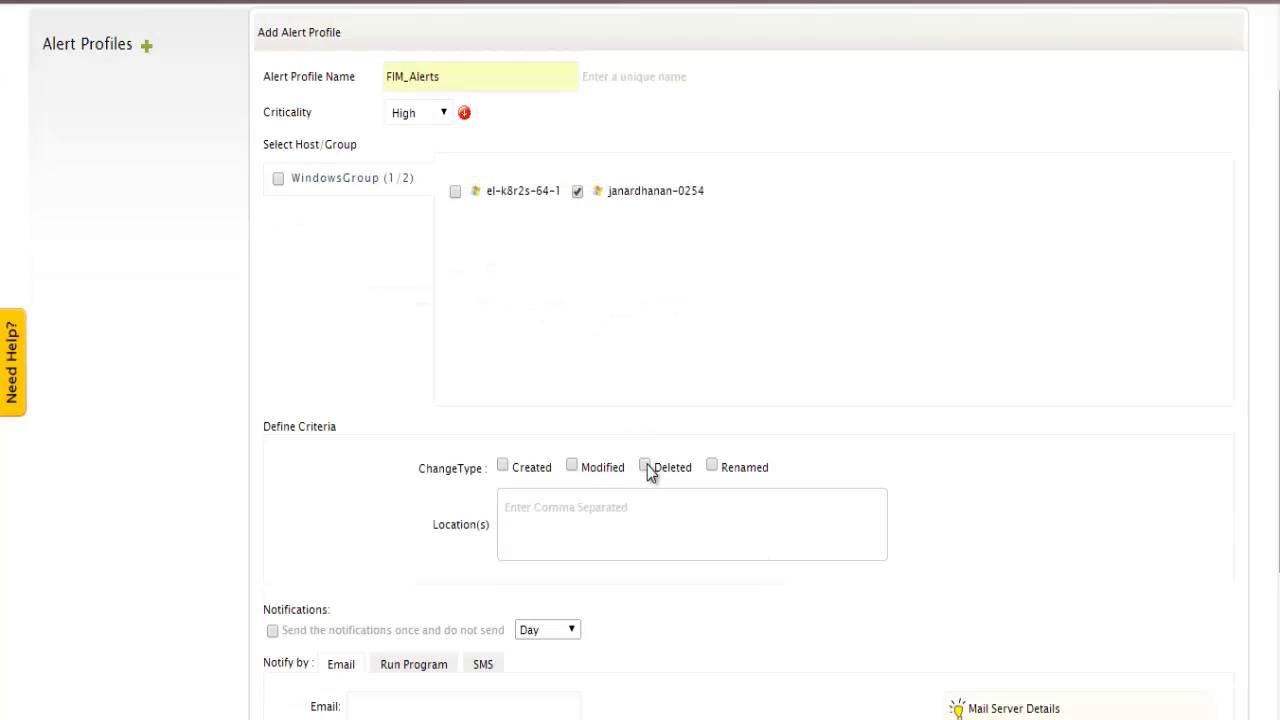
{"action": "left_click", "coordinate": [645, 466]}
{"action": "scroll", "coordinate": [574, 470], "scroll_direction": "down", "scroll_amount": 2}
{"action": "scroll", "coordinate": [565, 474], "scroll_direction": "down", "scroll_amount": 2}
Enter the notification e-mail, save the FIM_Alerts profile and review the resulting alerts
{"action": "left_click", "coordinate": [503, 492]}
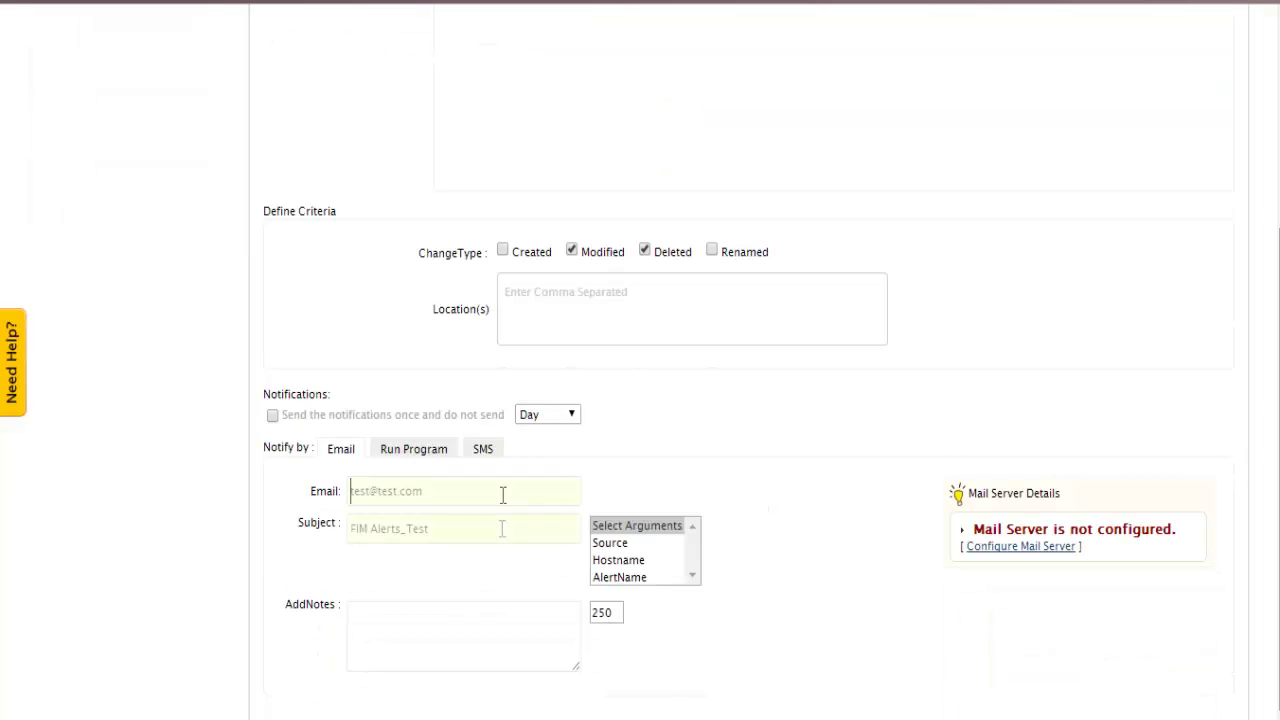
{"action": "left_click", "coordinate": [686, 694]}
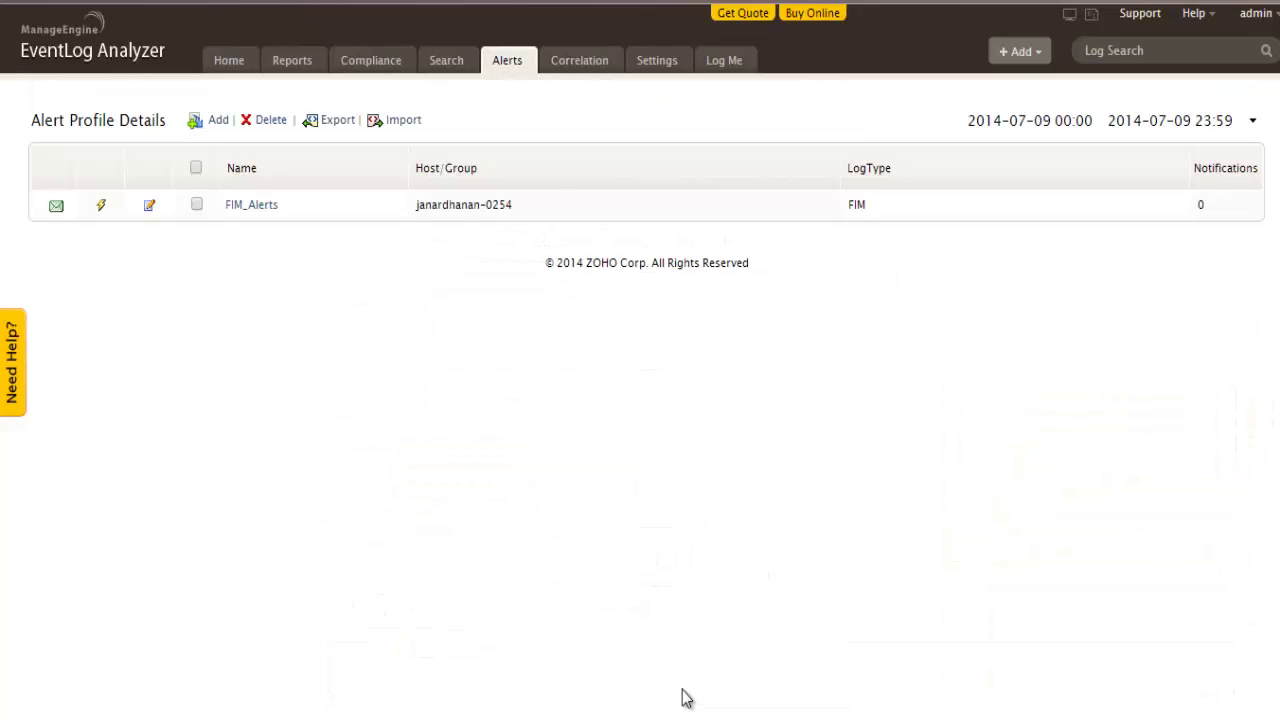
{"action": "scroll", "coordinate": [1228, 415], "scroll_direction": "down", "scroll_amount": 3}
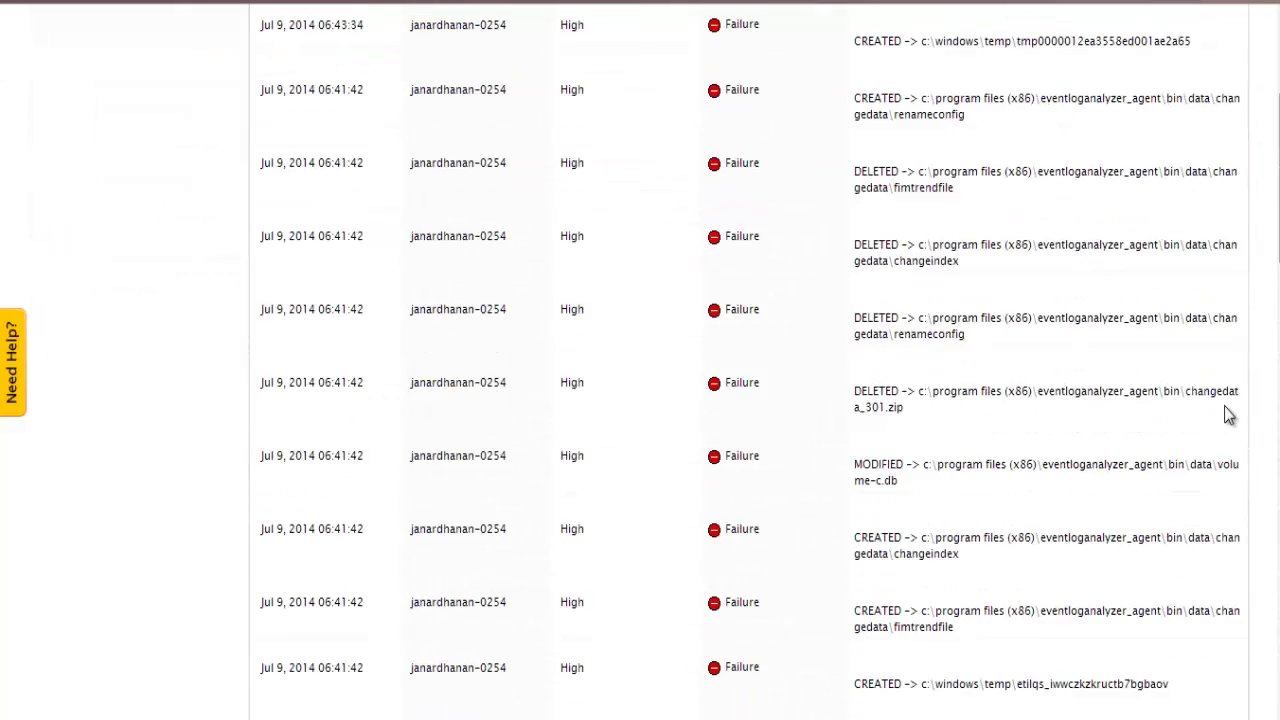
{"action": "scroll", "coordinate": [1228, 415], "scroll_direction": "down", "scroll_amount": 3}
{"action": "scroll", "coordinate": [1228, 415], "scroll_direction": "up", "scroll_amount": 1}
{"action": "scroll", "coordinate": [1228, 415], "scroll_direction": "up", "scroll_amount": 3}
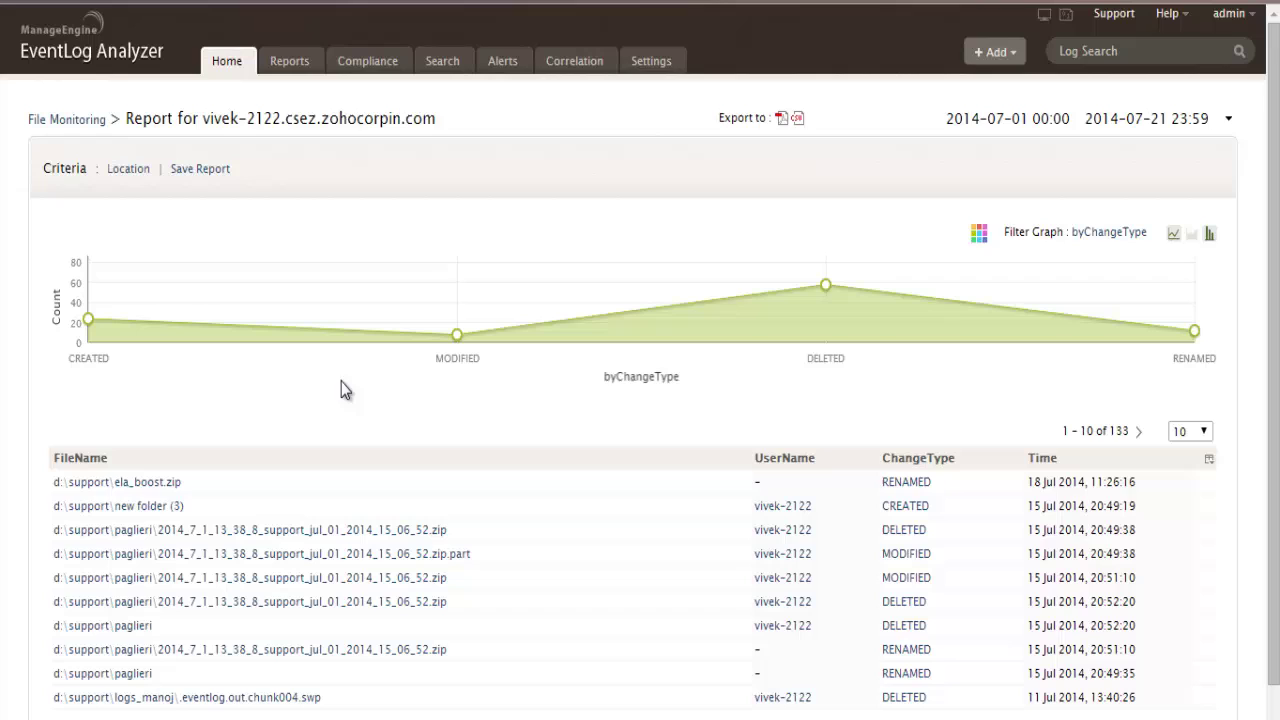
Filter the file report to names containing 'support', then set another report's range to 1–9 July 2014
{"action": "left_click", "coordinate": [121, 458]}
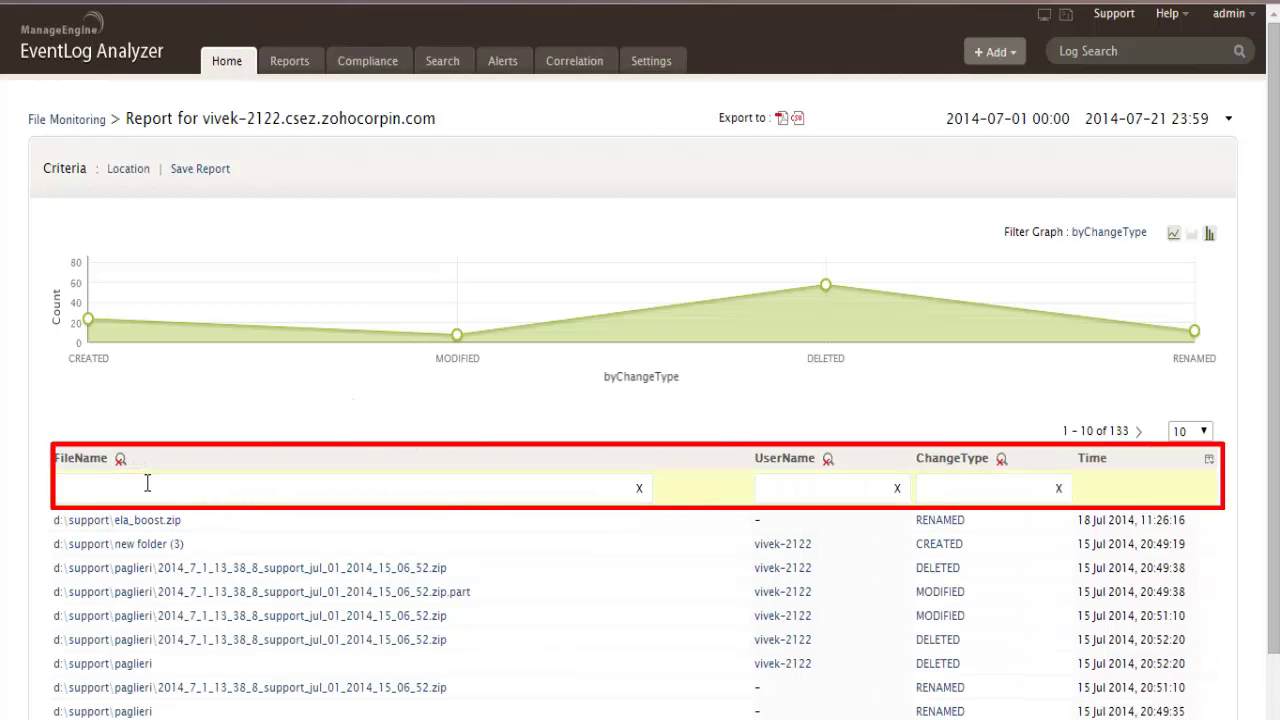
{"action": "left_click", "coordinate": [147, 484]}
{"action": "type", "text": "support"}
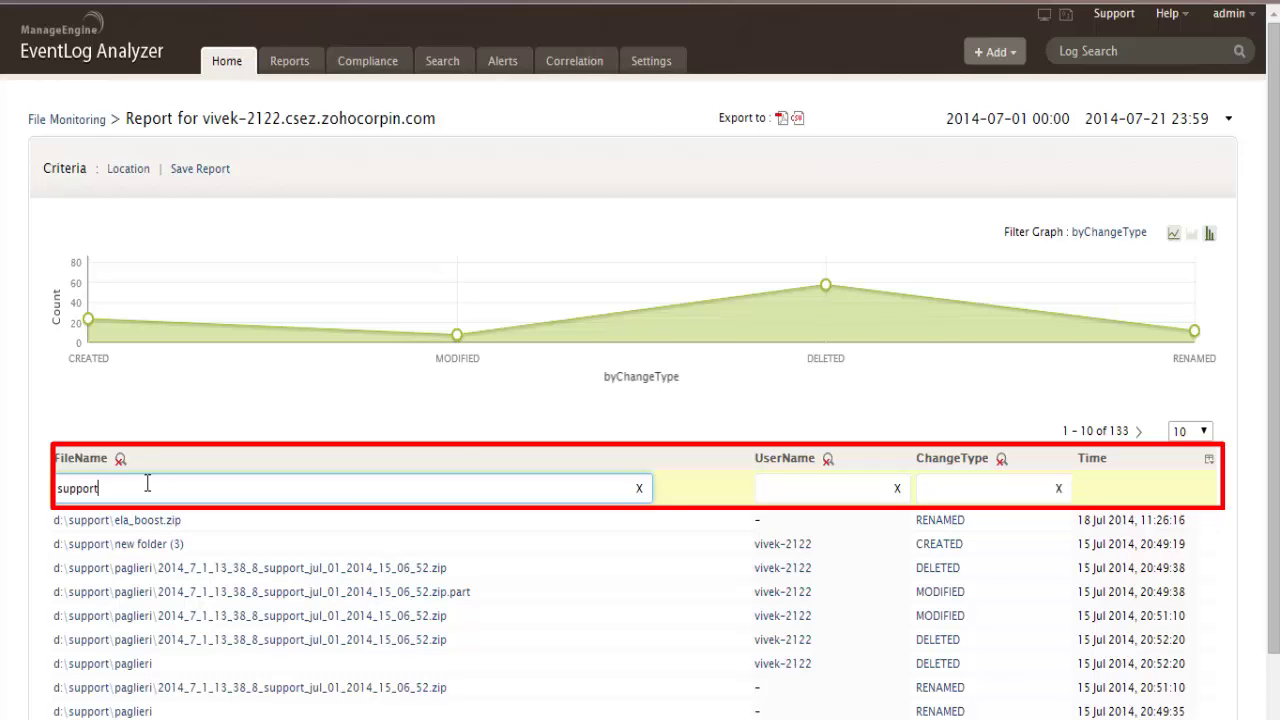
{"action": "key", "text": "Return"}
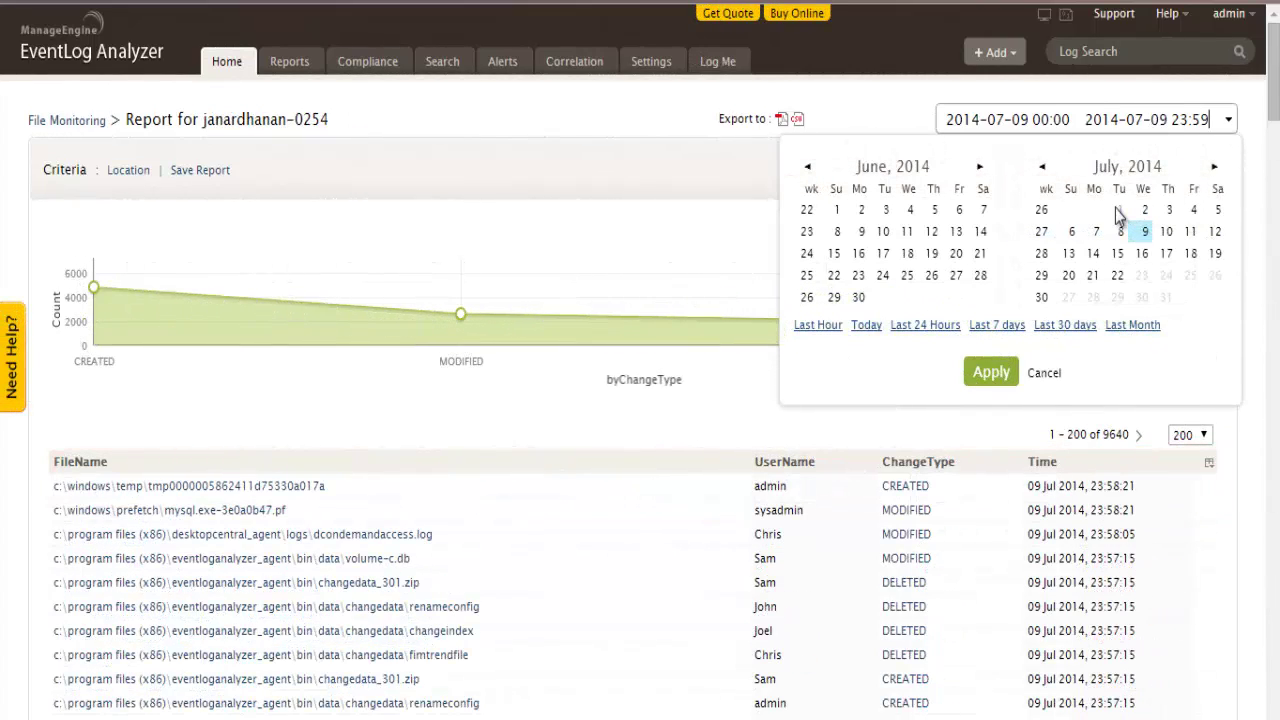
{"action": "left_click", "coordinate": [1117, 209]}
{"action": "left_click", "coordinate": [1143, 231]}
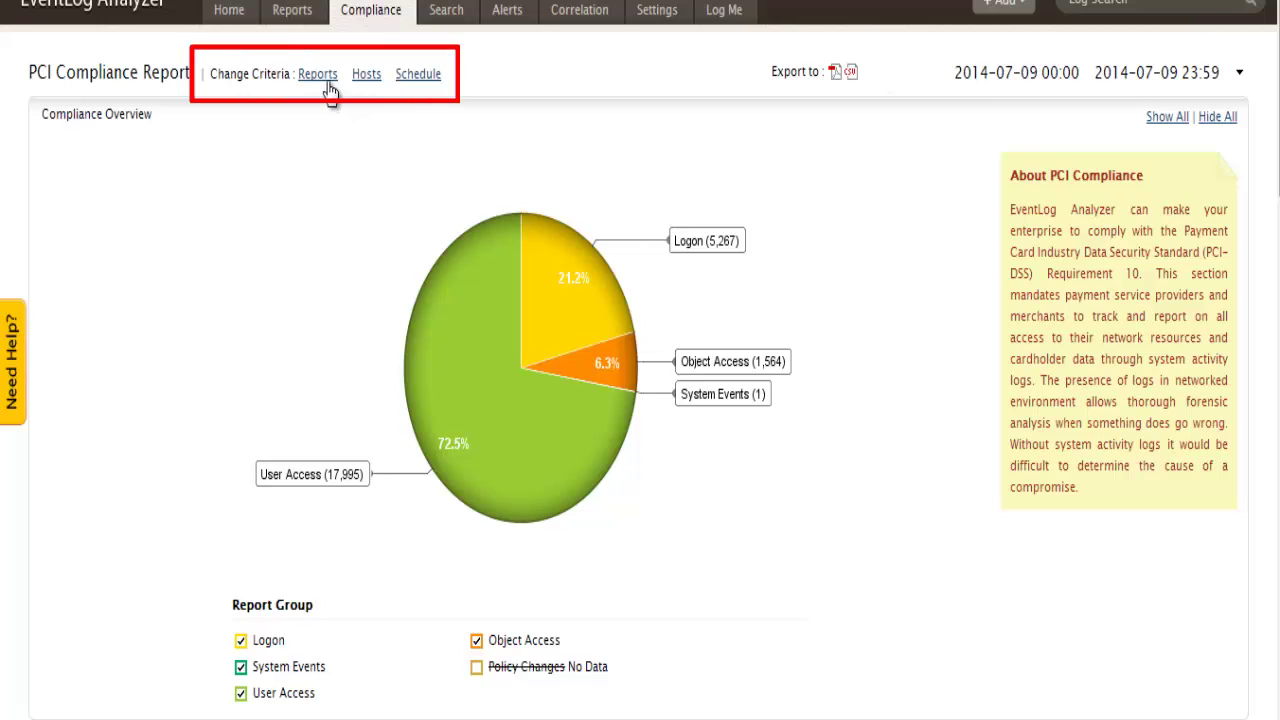
Remove Successful User Logons and Successful User Logoffs from the PCI report's Logon criteria
{"action": "left_click", "coordinate": [329, 86]}
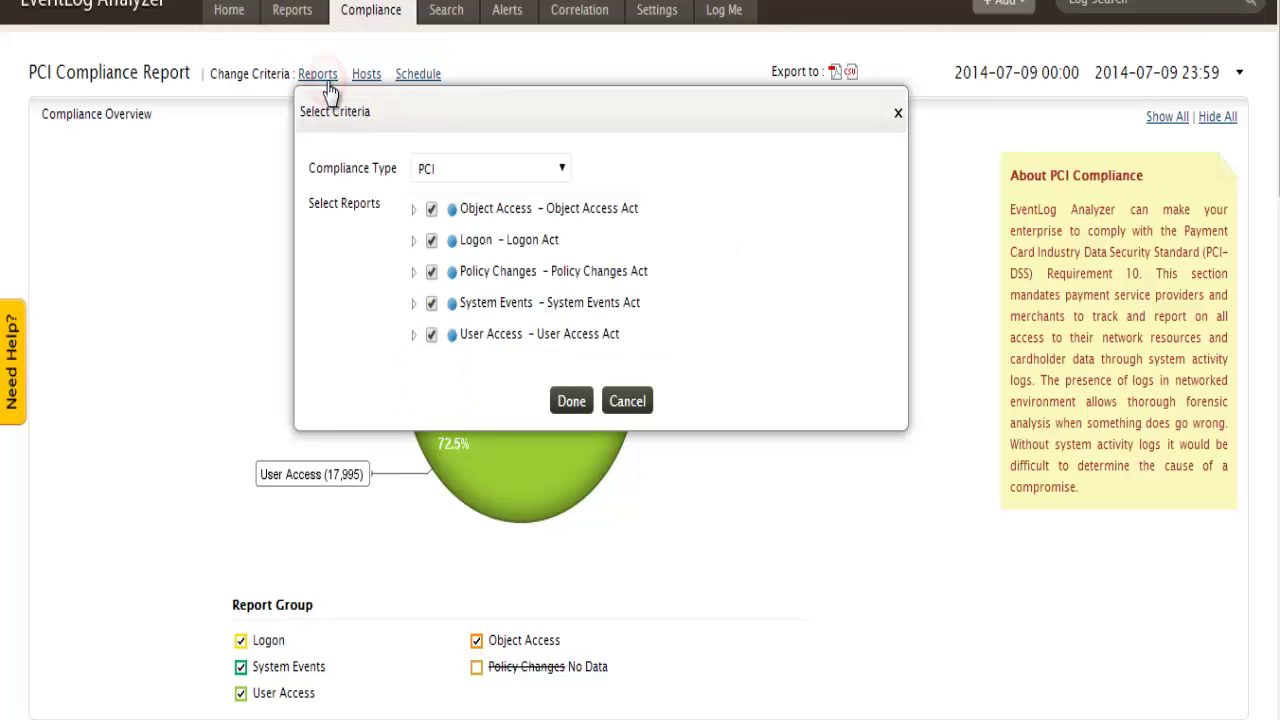
{"action": "left_click", "coordinate": [414, 209]}
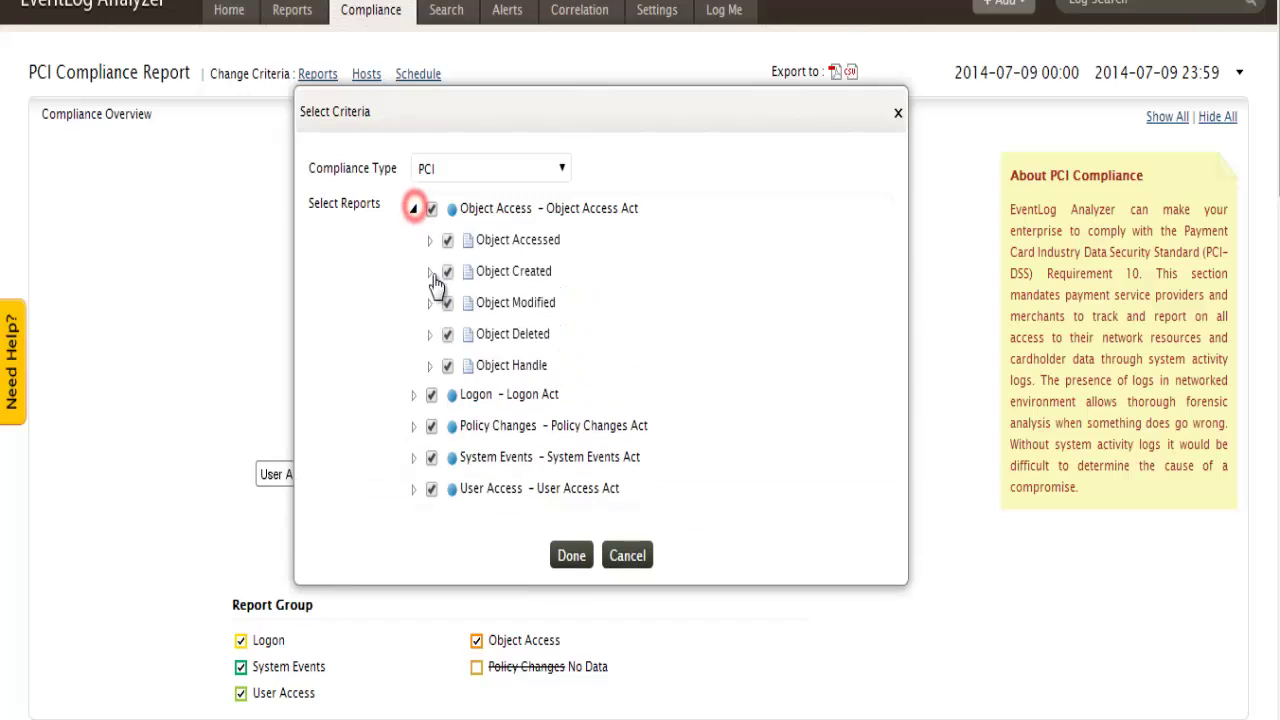
{"action": "left_click", "coordinate": [414, 399]}
{"action": "left_click", "coordinate": [447, 428]}
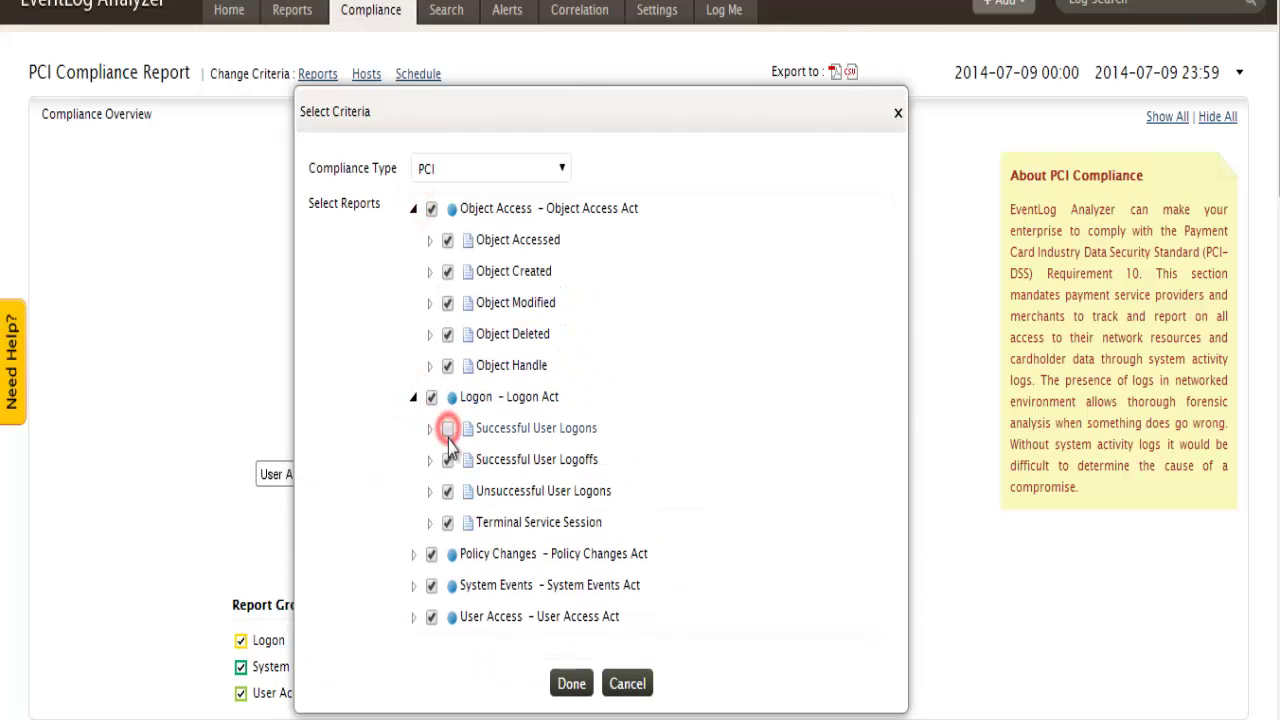
{"action": "left_click", "coordinate": [447, 459]}
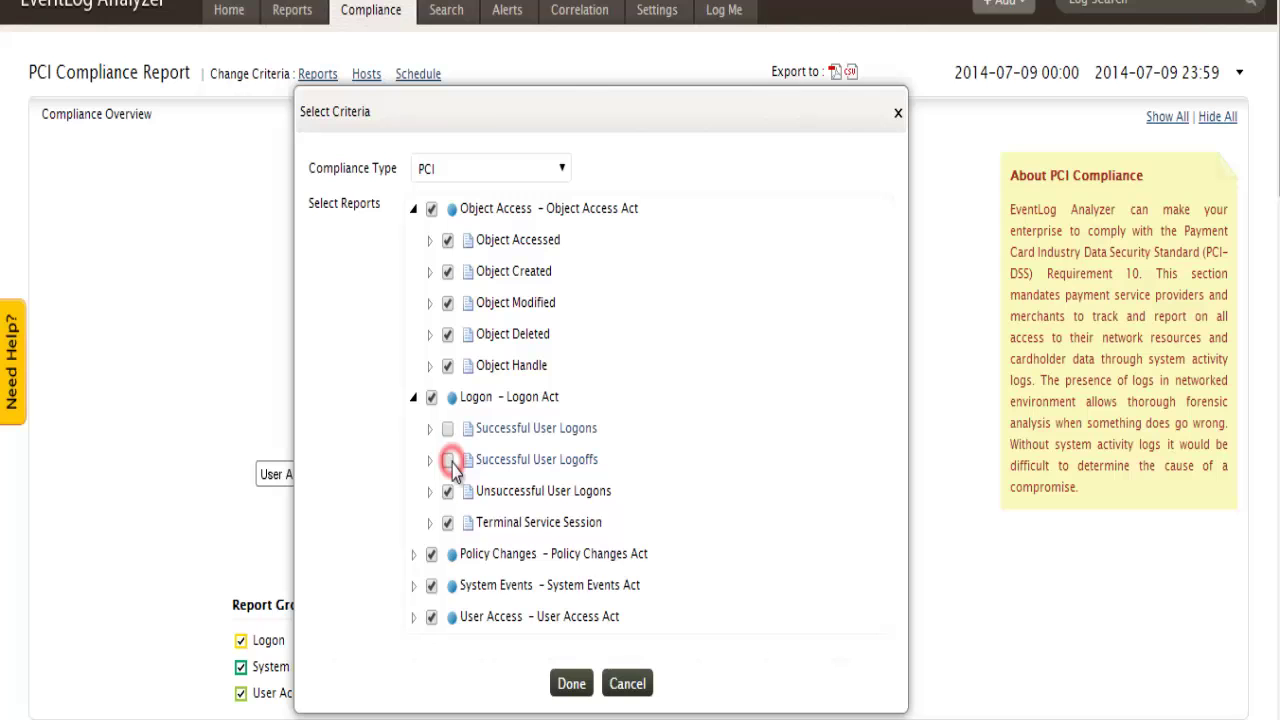
{"action": "left_click", "coordinate": [572, 684]}
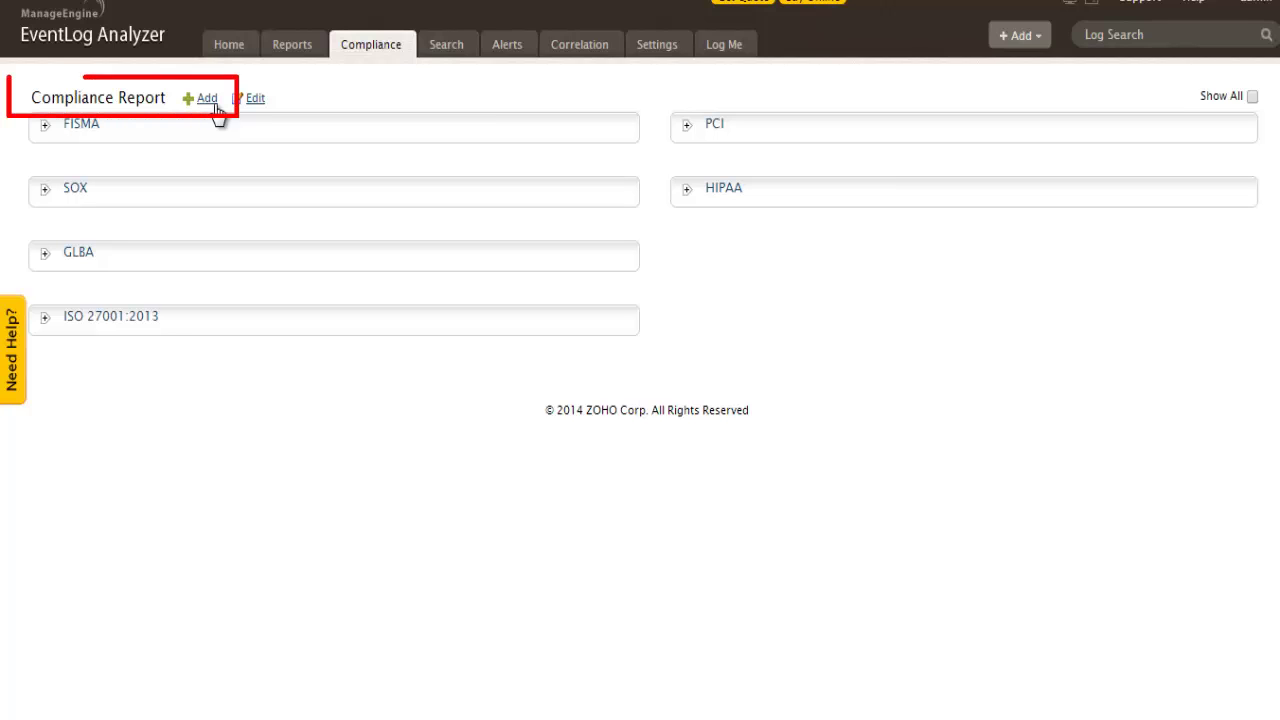
Add compliance Custom_Compliance_Report with a description about custom compliance reports for internal needs
{"action": "left_click", "coordinate": [215, 104]}
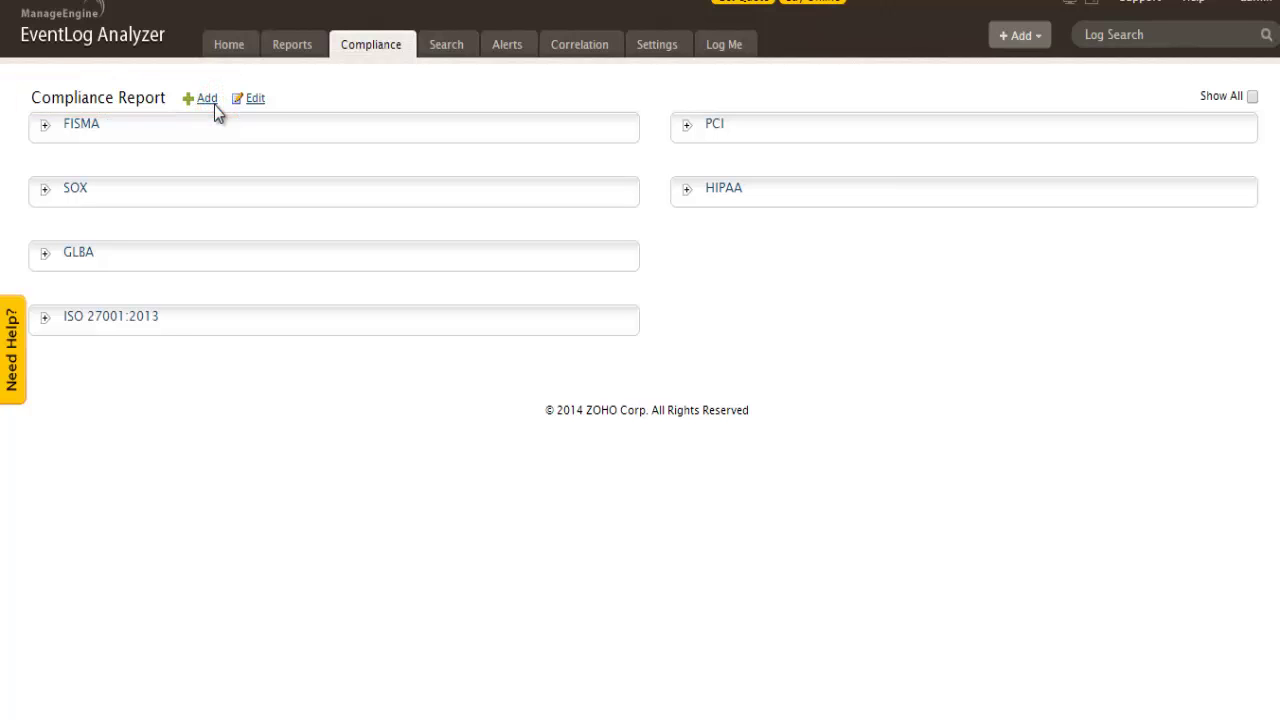
{"action": "left_click", "coordinate": [413, 245]}
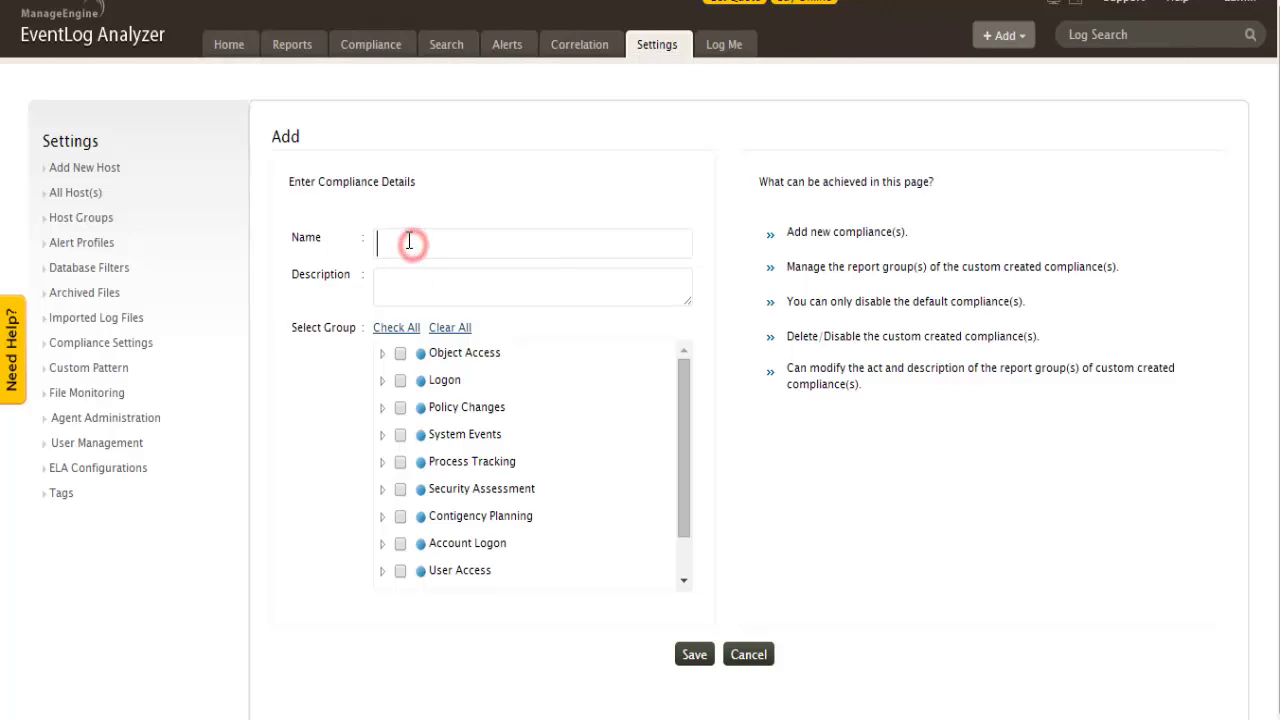
{"action": "type", "text": "C"}
{"action": "key", "text": "Down"}
{"action": "key", "text": "Return"}
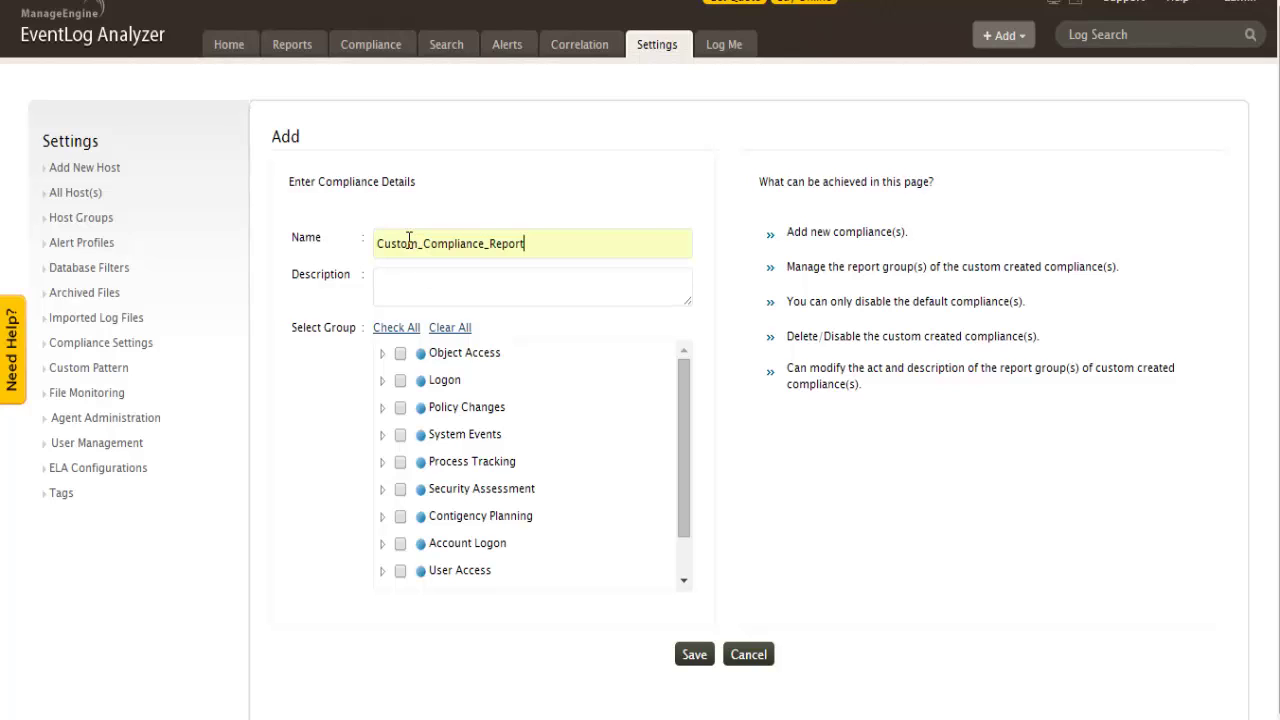
{"action": "key", "text": "Tab"}
{"action": "type", "text": "Allows y"}
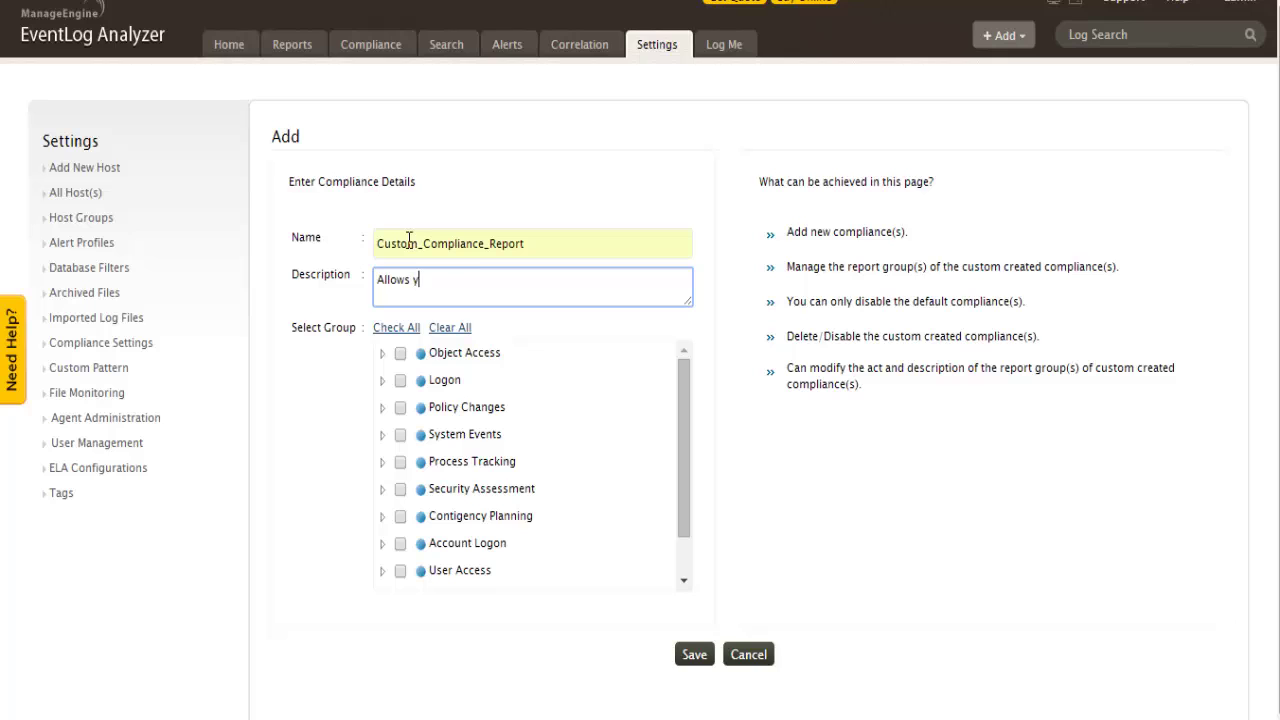
{"action": "type", "text": "ou to create custom compliance reports to suit your internal needs"}
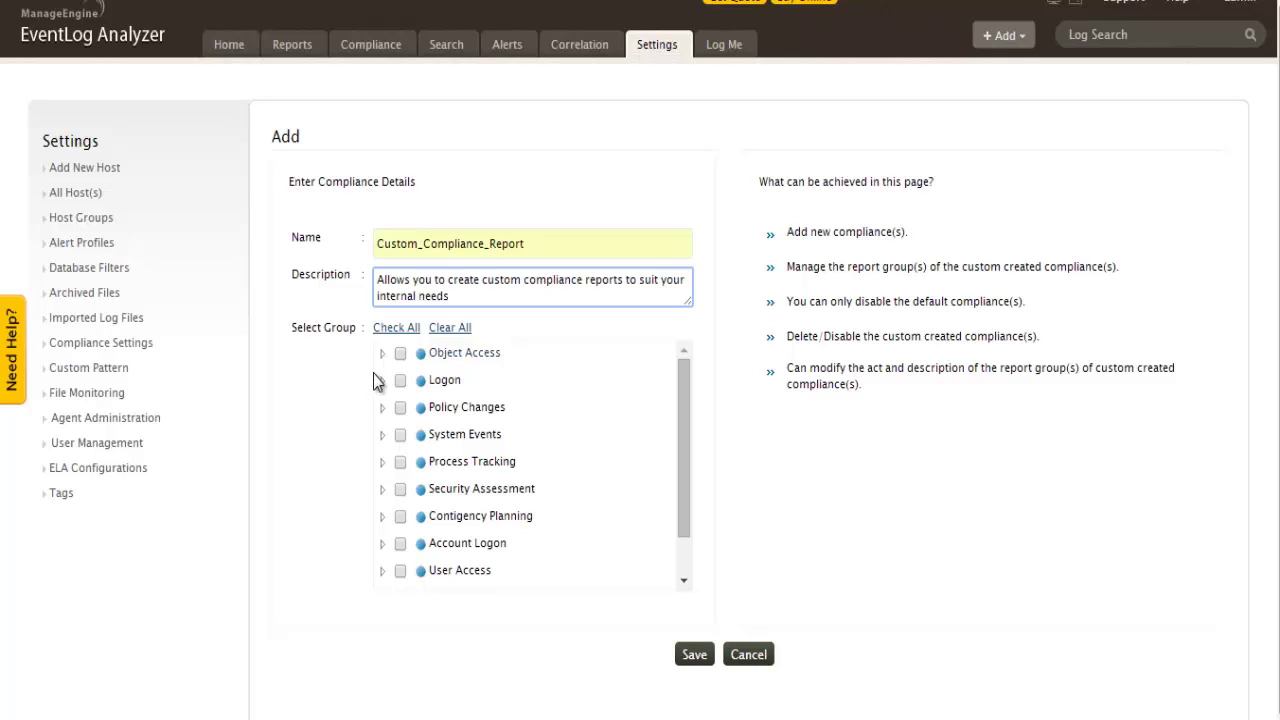
Include the Object Access, Logon and Policy Changes groups in the custom compliance
{"action": "left_click", "coordinate": [399, 353]}
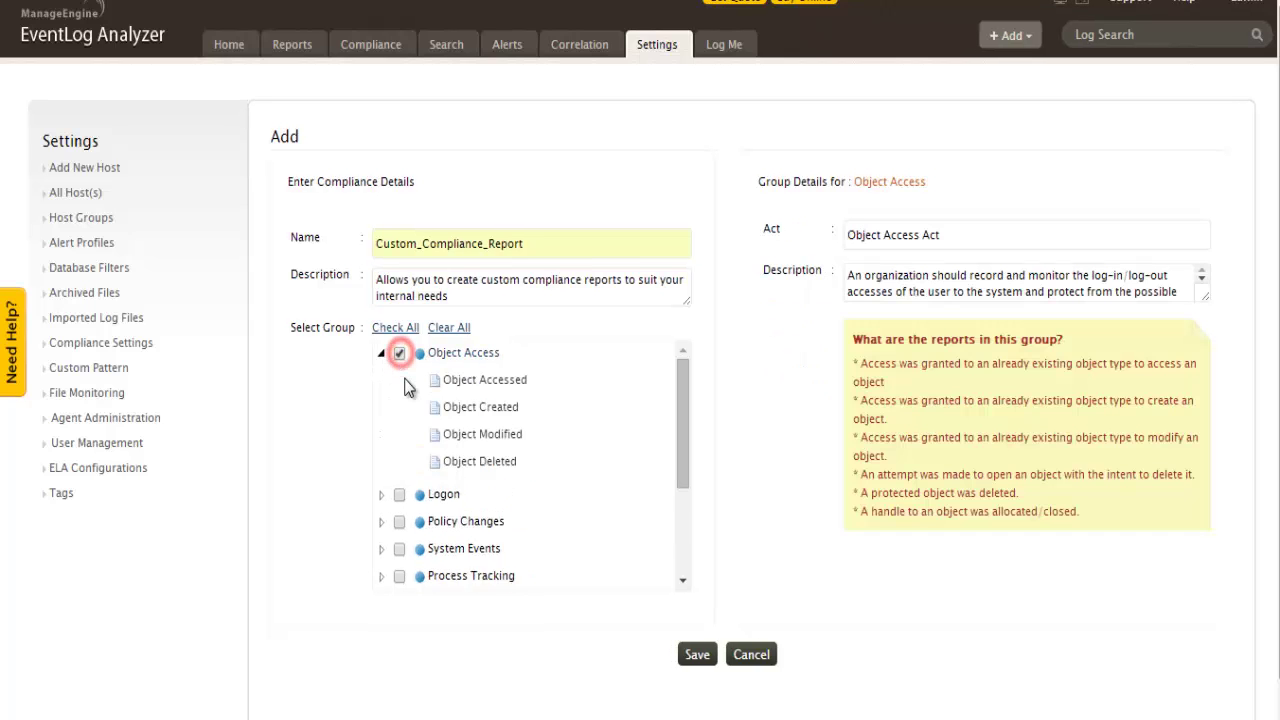
{"action": "left_click", "coordinate": [399, 514]}
{"action": "scroll", "coordinate": [420, 487], "scroll_direction": "down", "scroll_amount": 2}
{"action": "scroll", "coordinate": [420, 487], "scroll_direction": "down", "scroll_amount": 2}
{"action": "left_click", "coordinate": [399, 434]}
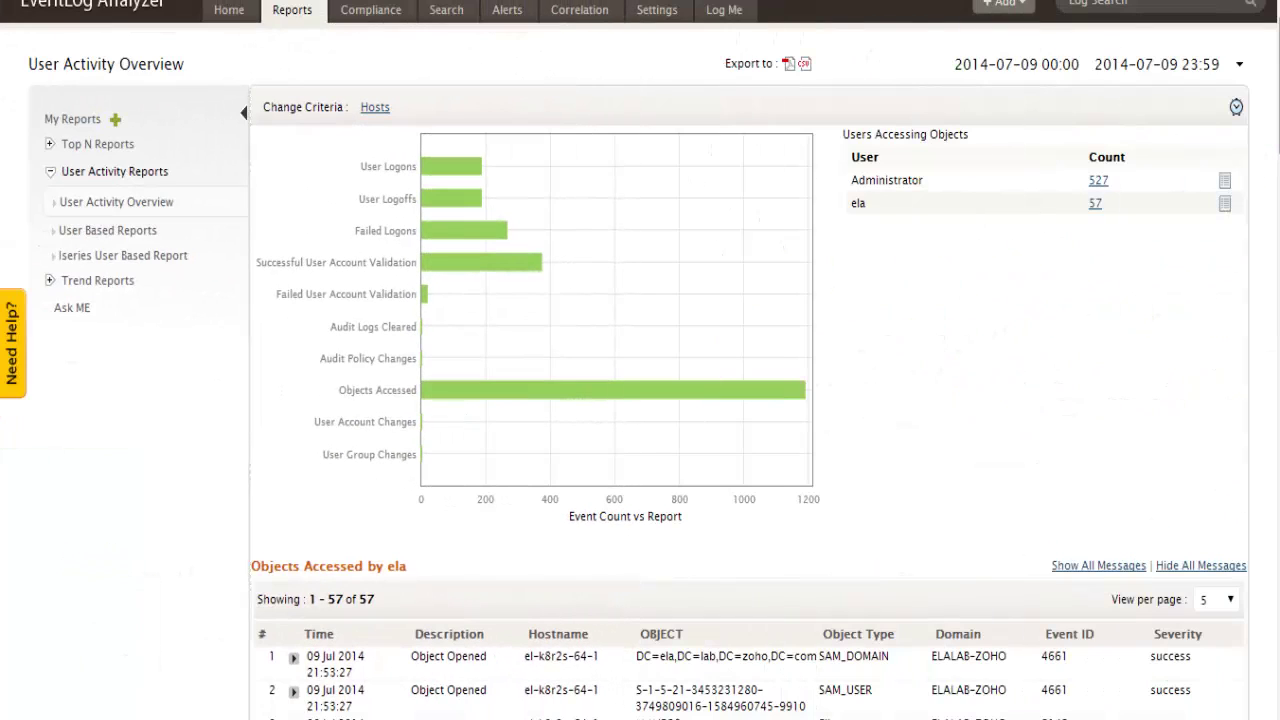
Open User Activity Overview and break down Objects Accessed by user, reviewing the list
{"action": "left_click", "coordinate": [108, 230]}
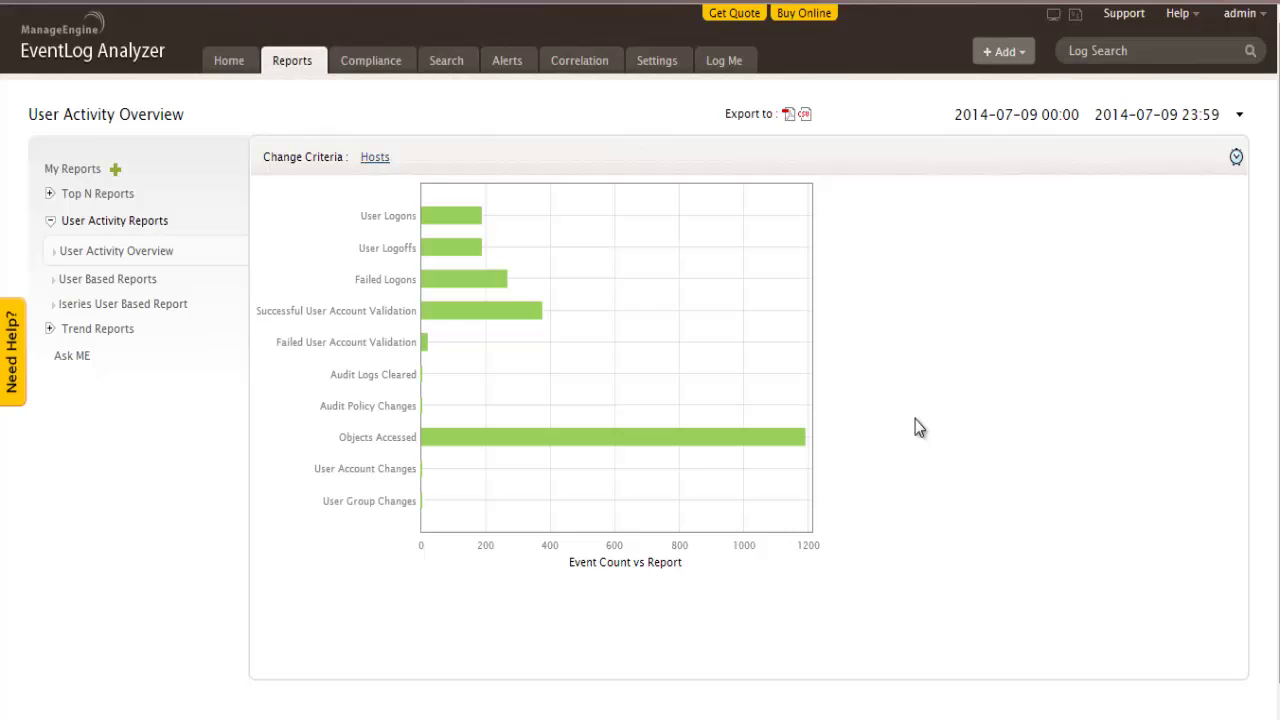
{"action": "left_click", "coordinate": [786, 435]}
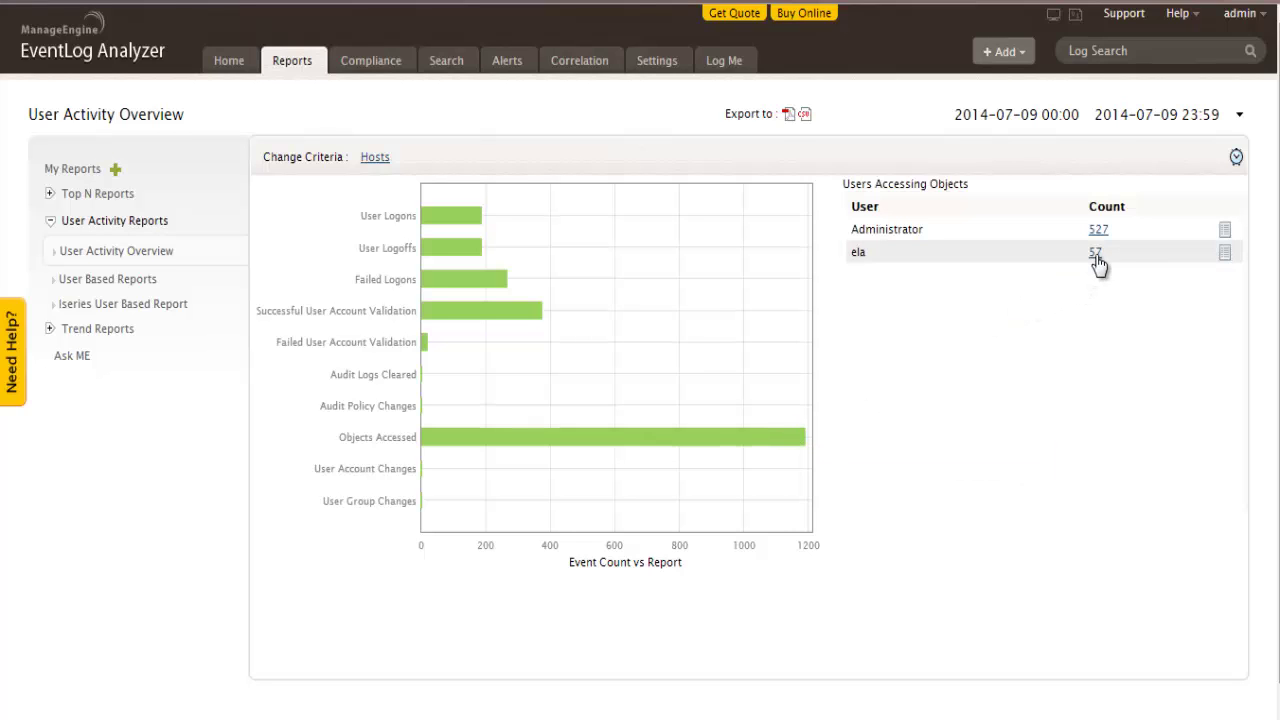
{"action": "scroll", "coordinate": [1094, 258], "scroll_direction": "down", "scroll_amount": 1}
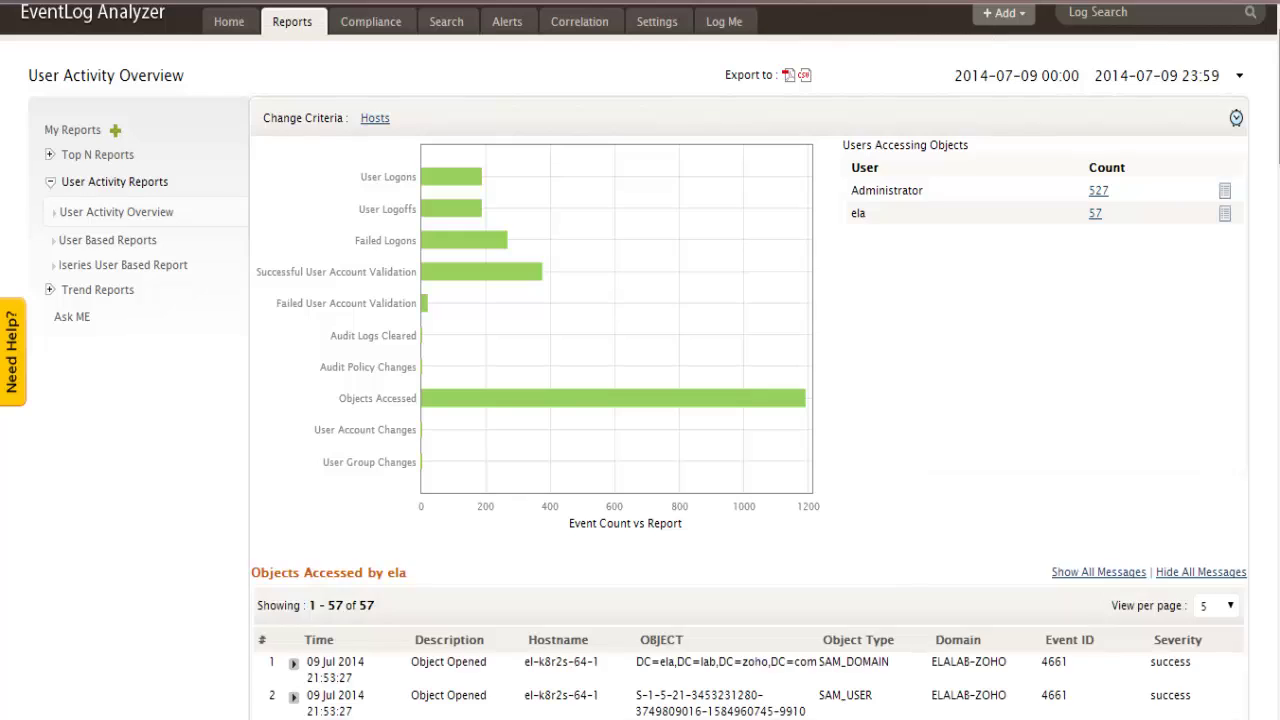
{"action": "scroll", "coordinate": [640, 360], "scroll_direction": "down", "scroll_amount": 3}
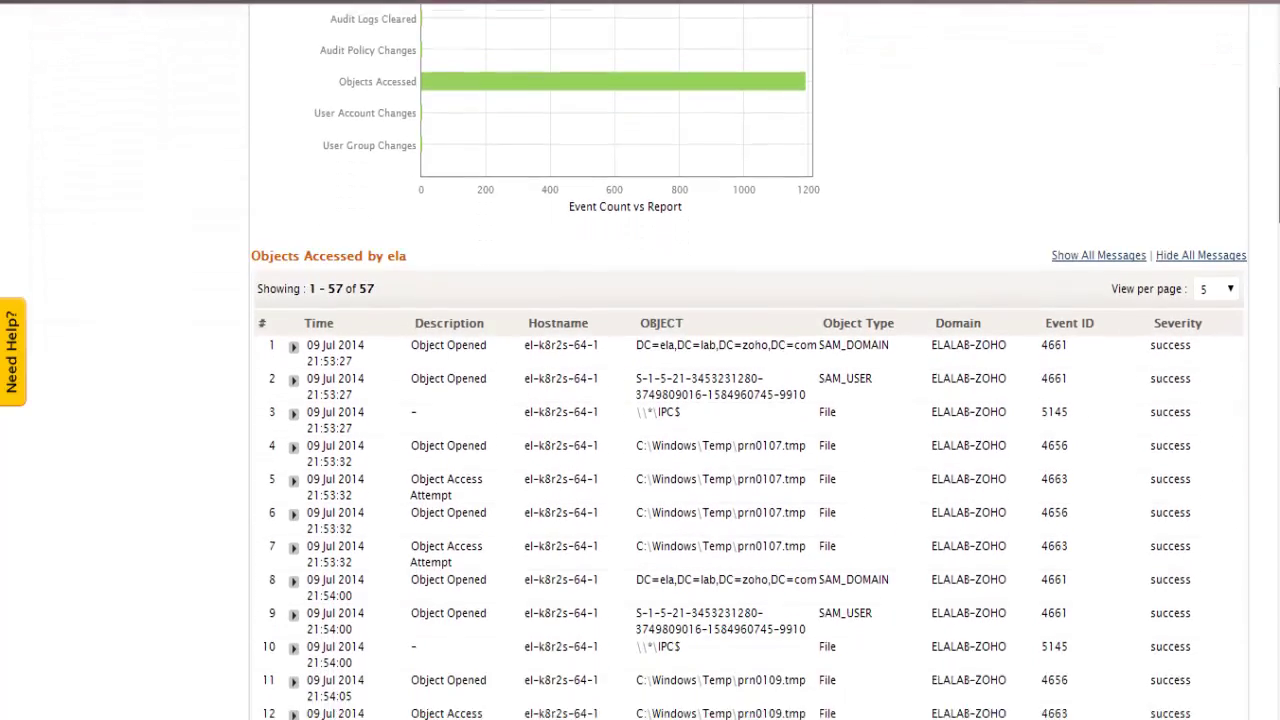
{"action": "scroll", "coordinate": [640, 360], "scroll_direction": "down", "scroll_amount": 2}
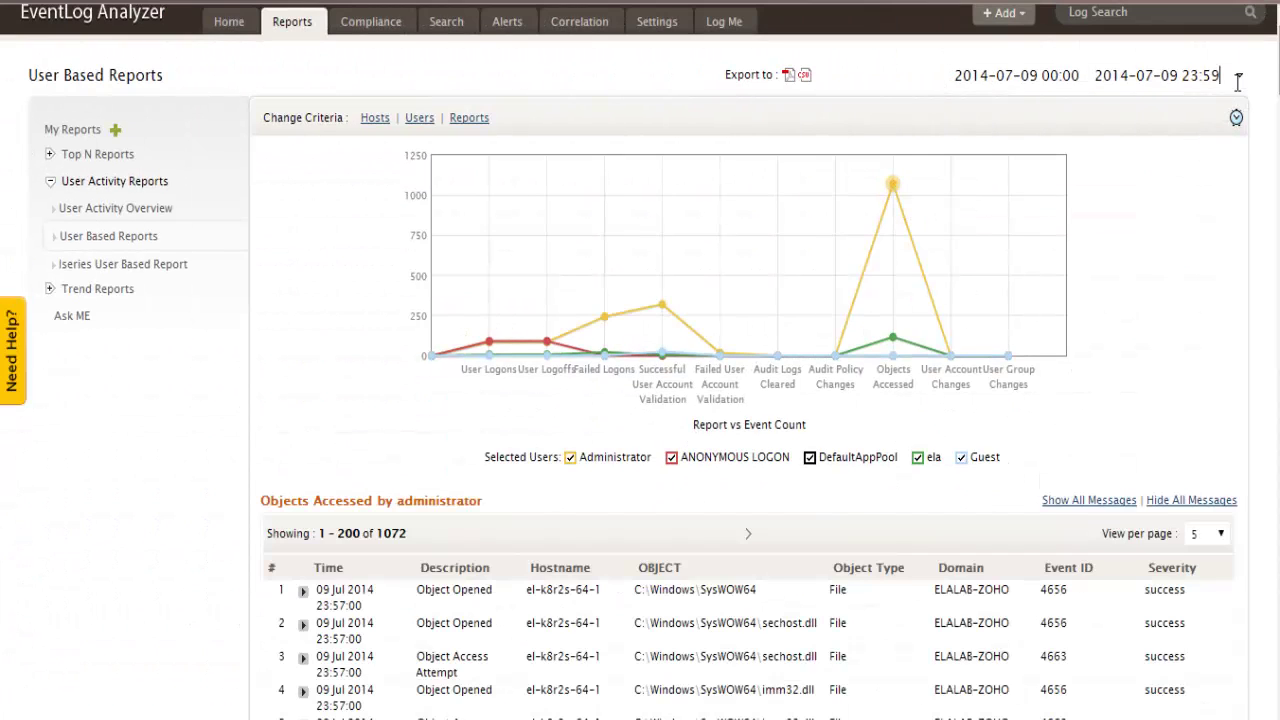
Set the User Based Reports date range to 1–9 July 2014 and scroll through the results
{"action": "left_click", "coordinate": [1220, 75]}
{"action": "left_click", "coordinate": [1154, 185]}
{"action": "left_click", "coordinate": [1000, 323]}
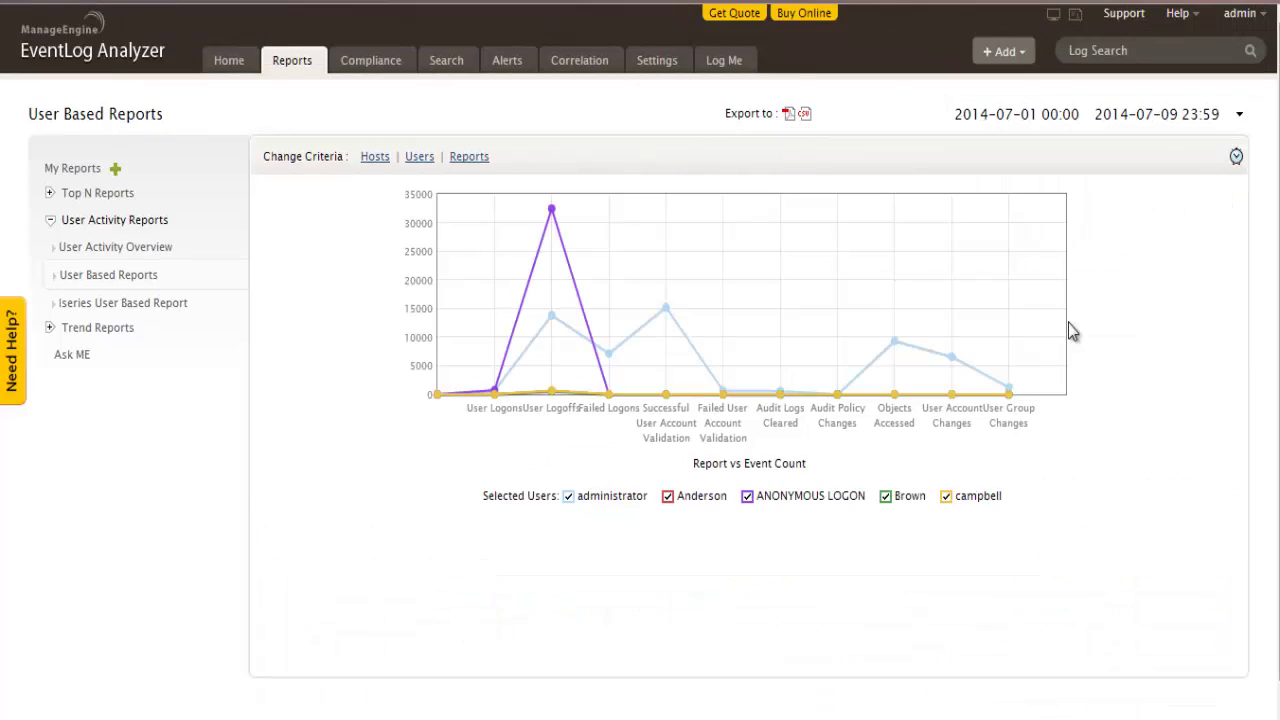
{"action": "scroll", "coordinate": [960, 350], "scroll_direction": "down", "scroll_amount": 1}
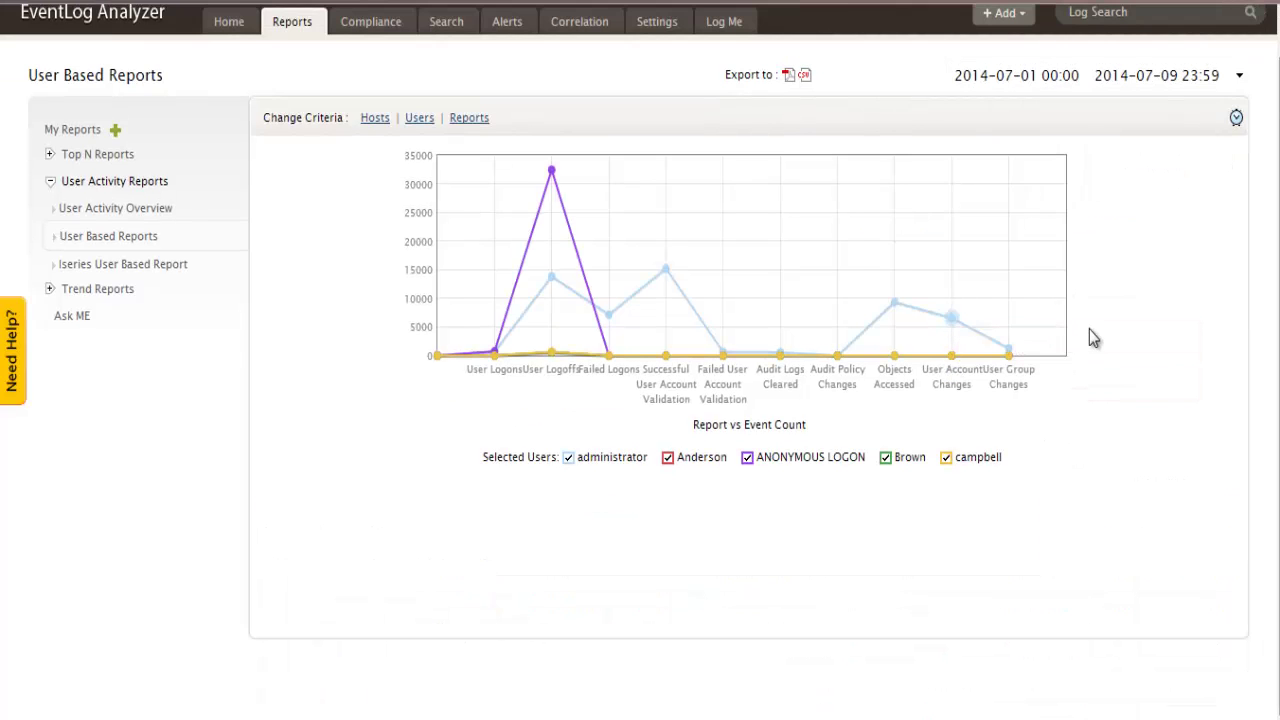
{"action": "scroll", "coordinate": [1160, 320], "scroll_direction": "down", "scroll_amount": 3}
{"action": "scroll", "coordinate": [1160, 320], "scroll_direction": "down", "scroll_amount": 2}
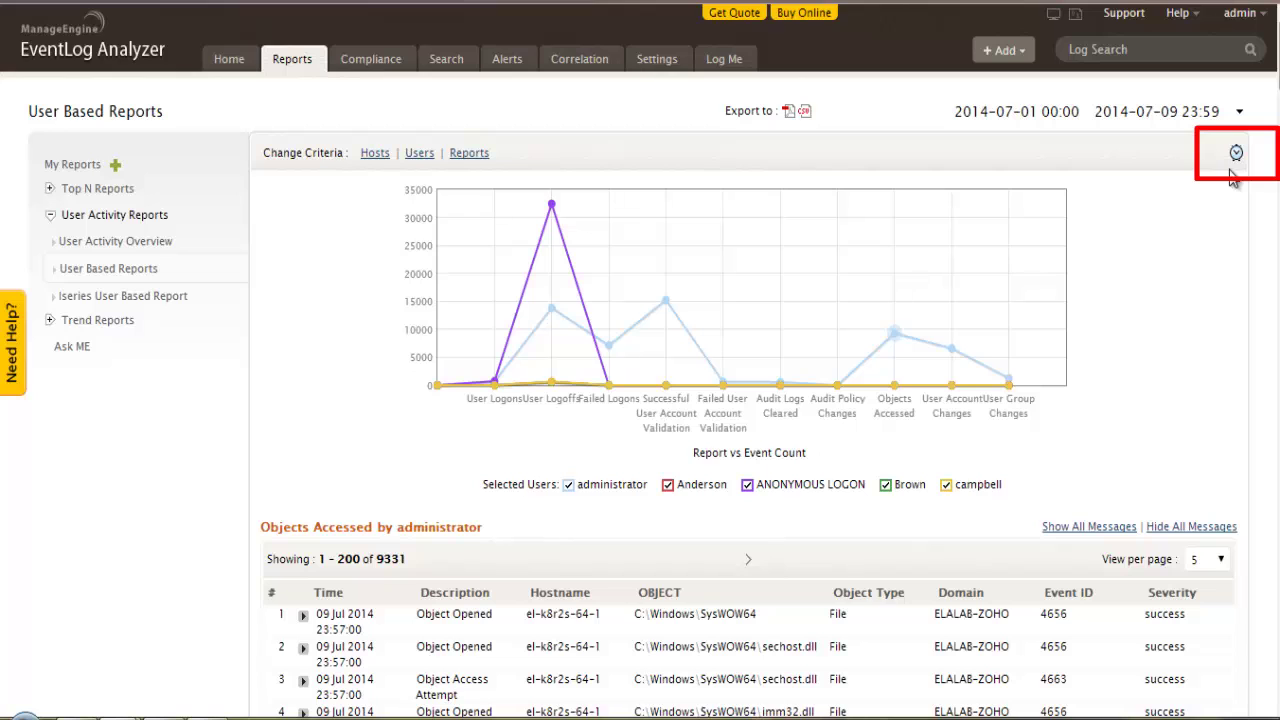
Schedule this report hourly from 09, covering the last 60 minutes, summary only, emailed to a recipient address
{"action": "left_click", "coordinate": [1236, 154]}
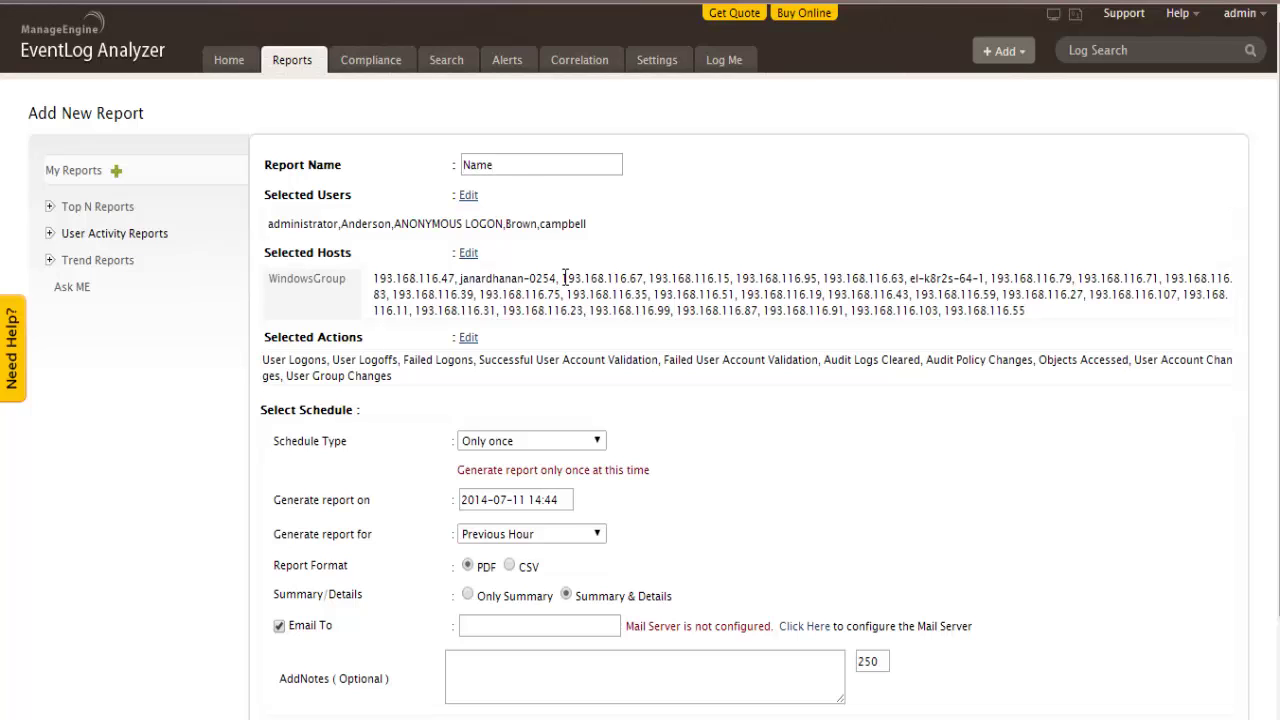
{"action": "left_click", "coordinate": [576, 442]}
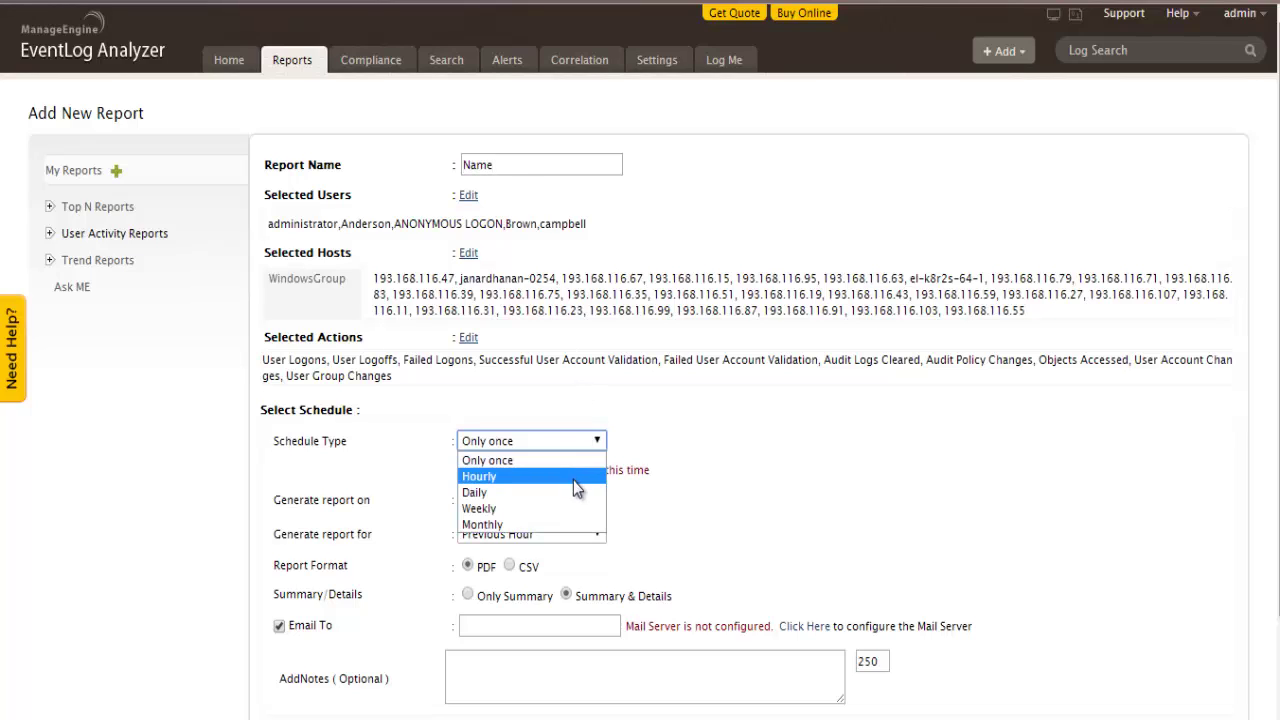
{"action": "left_click", "coordinate": [575, 478]}
{"action": "left_click", "coordinate": [530, 496]}
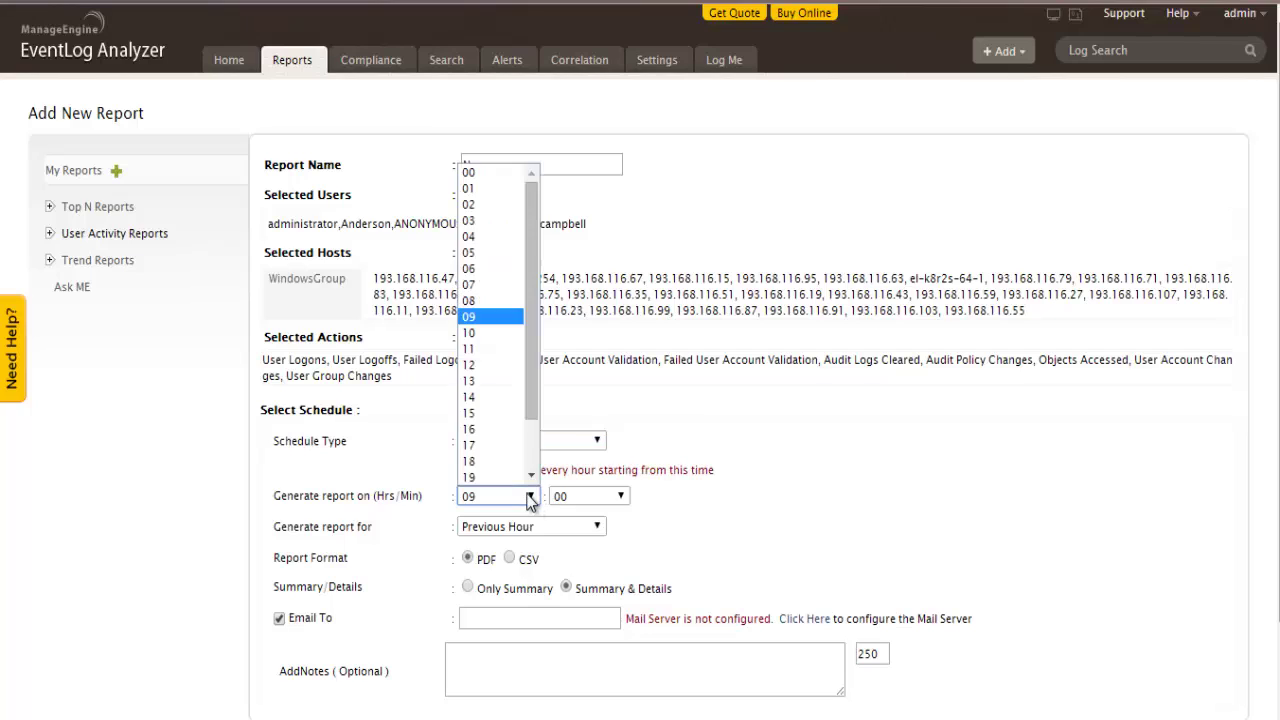
{"action": "left_click", "coordinate": [530, 497]}
{"action": "left_click", "coordinate": [536, 524]}
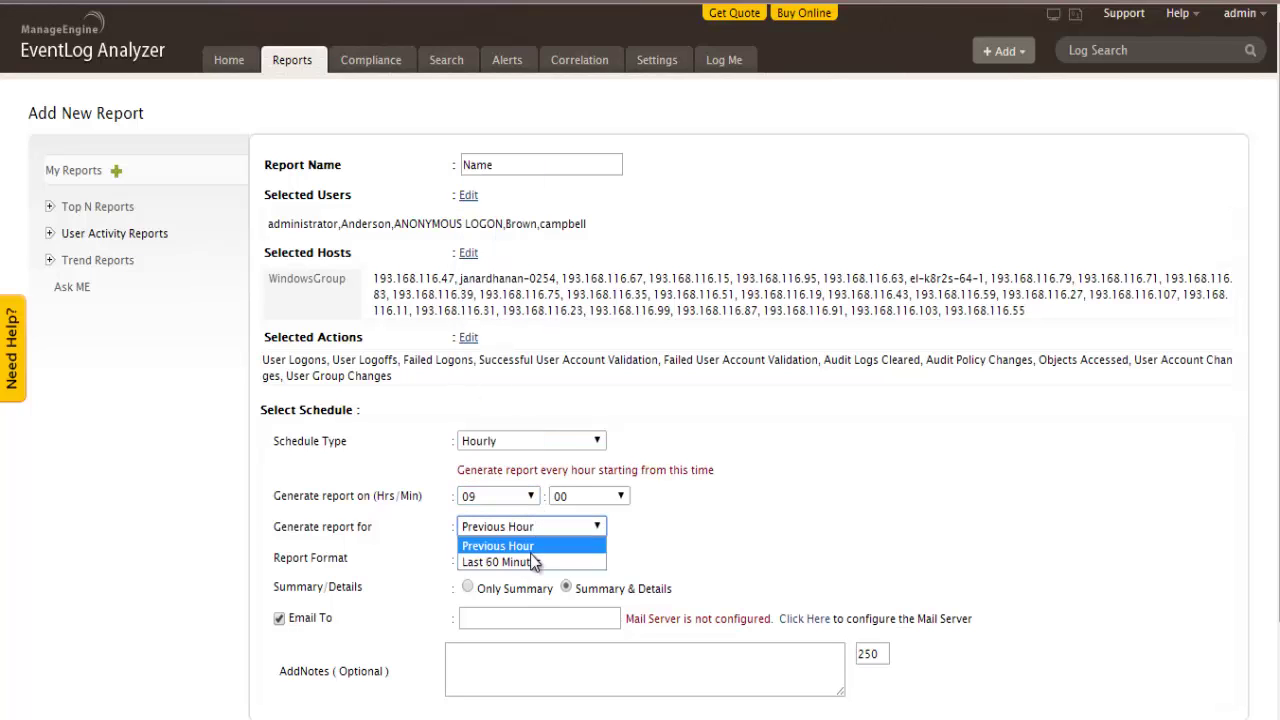
{"action": "left_click", "coordinate": [532, 562]}
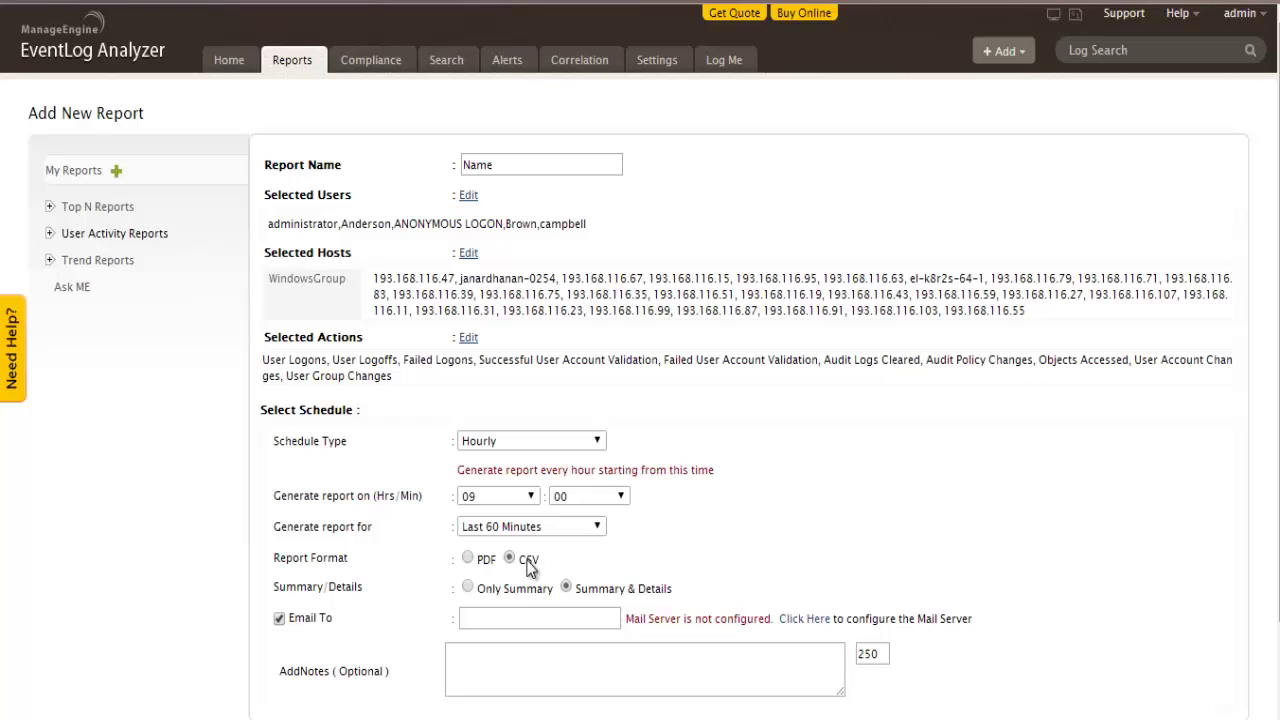
{"action": "left_click", "coordinate": [467, 587]}
{"action": "left_click", "coordinate": [539, 618]}
{"action": "type", "text": "test@test.com"}
{"action": "scroll", "coordinate": [640, 499], "scroll_direction": "down", "scroll_amount": 2}
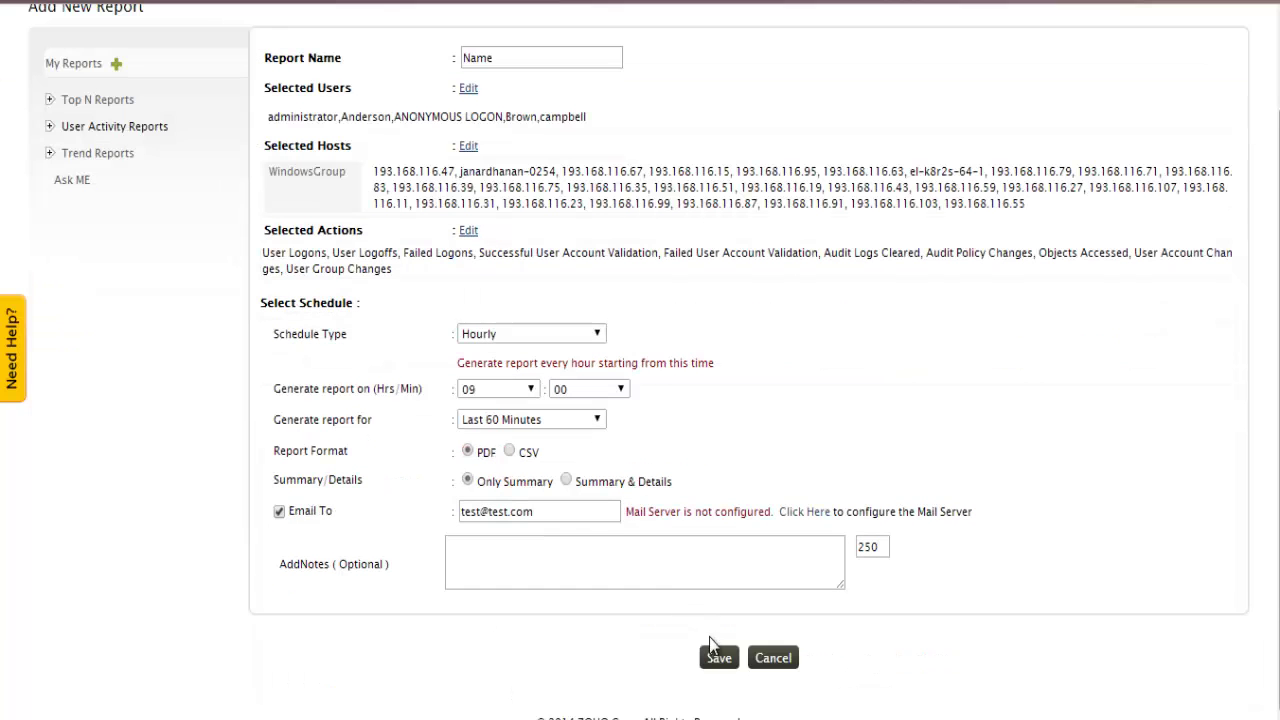
{"action": "left_click", "coordinate": [717, 662]}
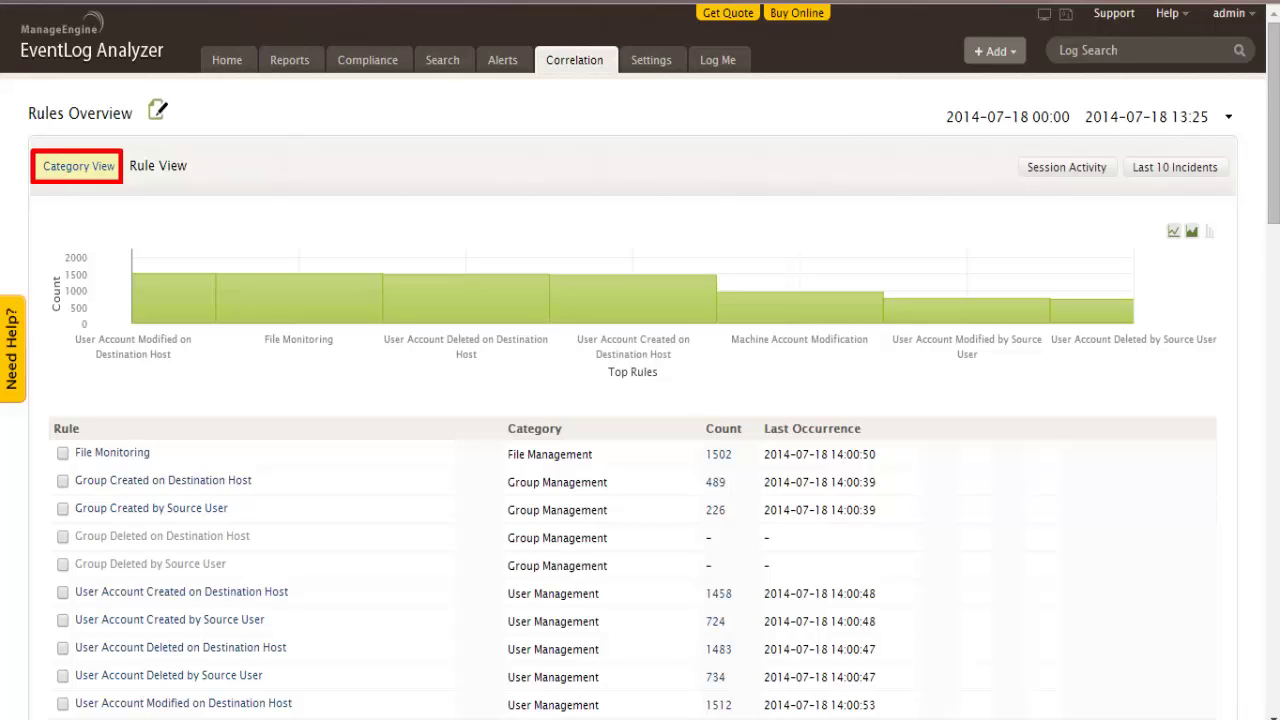
Group the correlation rules by Category View
{"action": "left_click", "coordinate": [80, 166]}
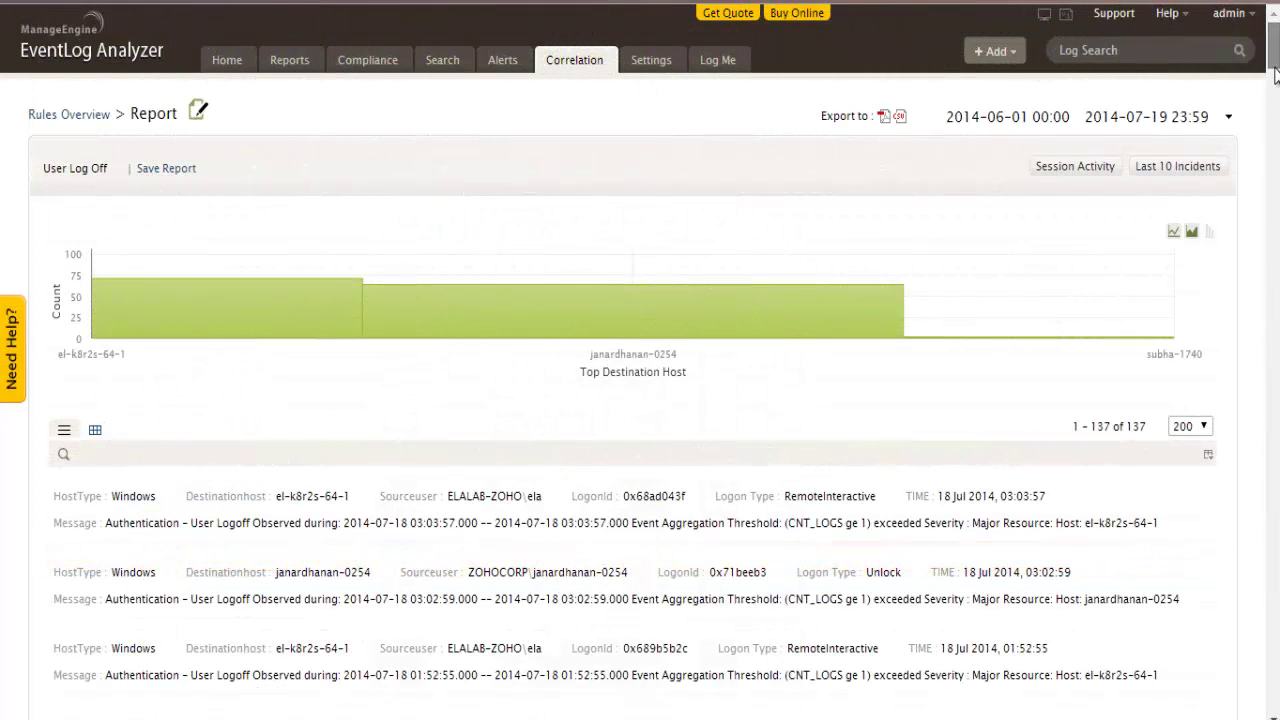
Scroll down through the User Log Off correlation rule report
{"action": "left_click_drag", "start_coordinate": [1275, 70], "coordinate": [1277, 90]}
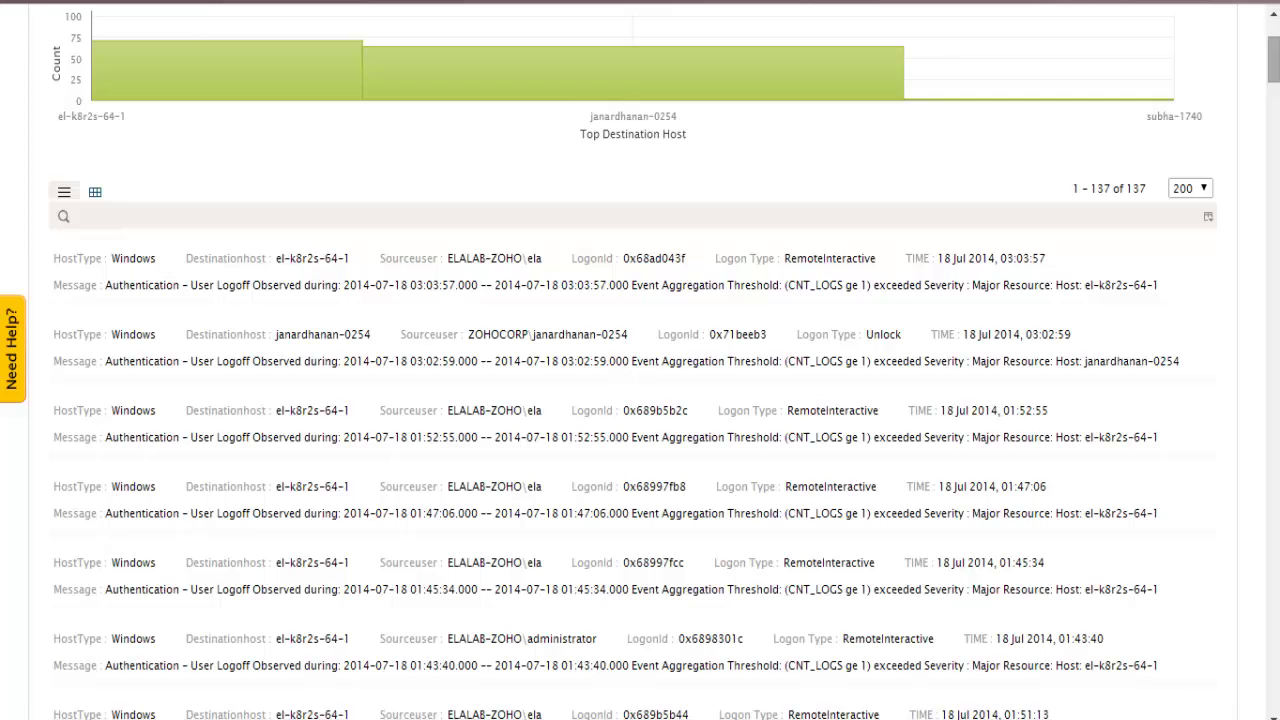
{"action": "scroll", "coordinate": [640, 400], "scroll_direction": "down", "scroll_amount": 2}
{"action": "scroll", "coordinate": [640, 400], "scroll_direction": "down", "scroll_amount": 1}
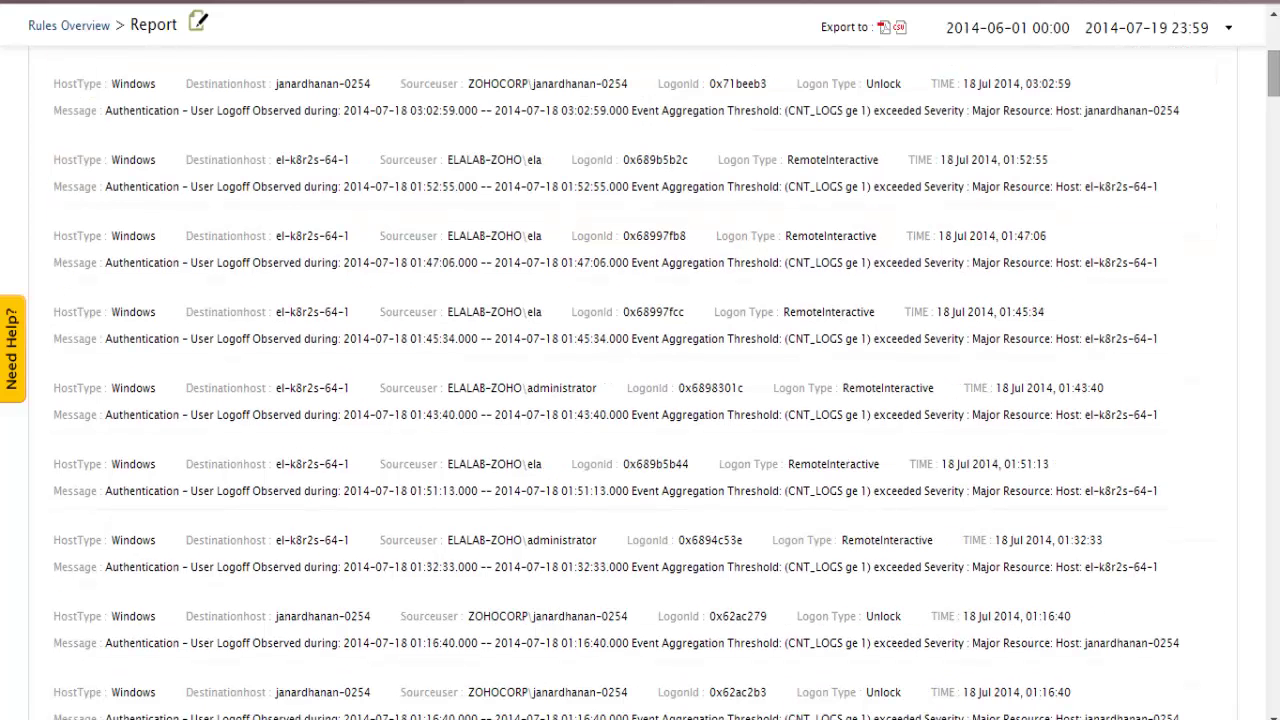
{"action": "scroll", "coordinate": [640, 400], "scroll_direction": "down", "scroll_amount": 1}
{"action": "scroll", "coordinate": [640, 400], "scroll_direction": "down", "scroll_amount": 1}
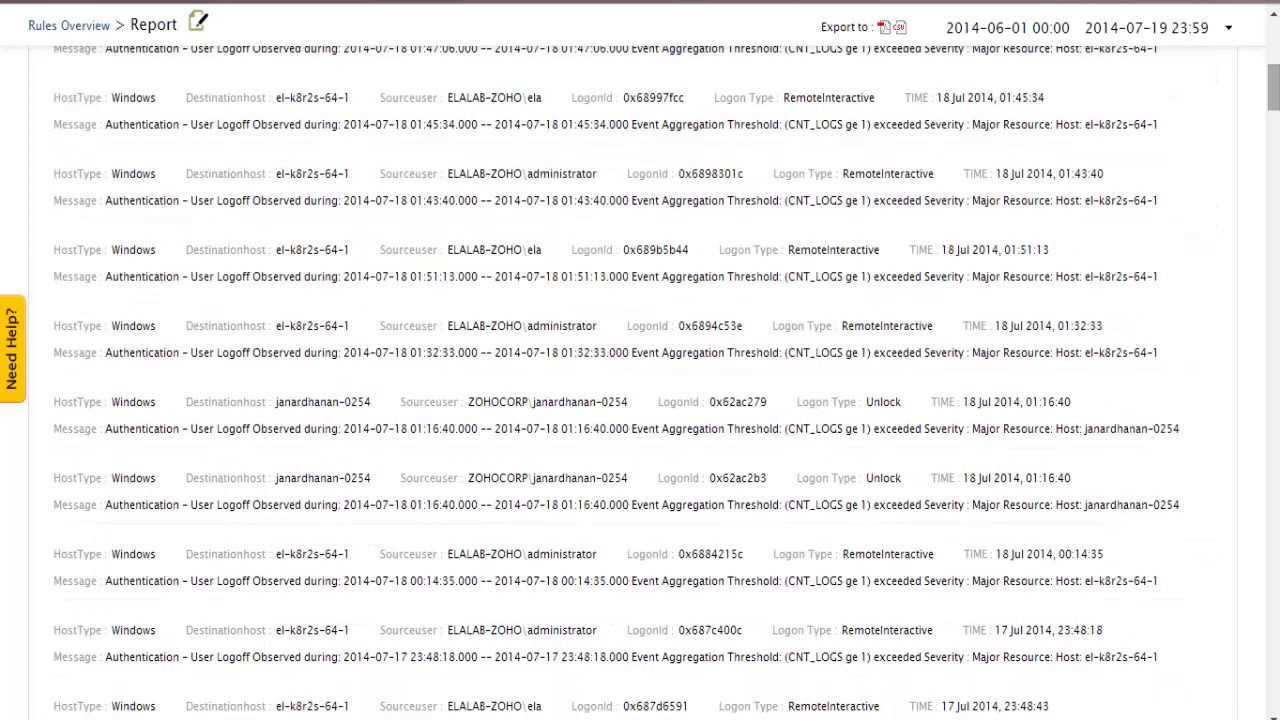
{"action": "scroll", "coordinate": [640, 400], "scroll_direction": "down", "scroll_amount": 1}
{"action": "scroll", "coordinate": [640, 400], "scroll_direction": "down", "scroll_amount": 1}
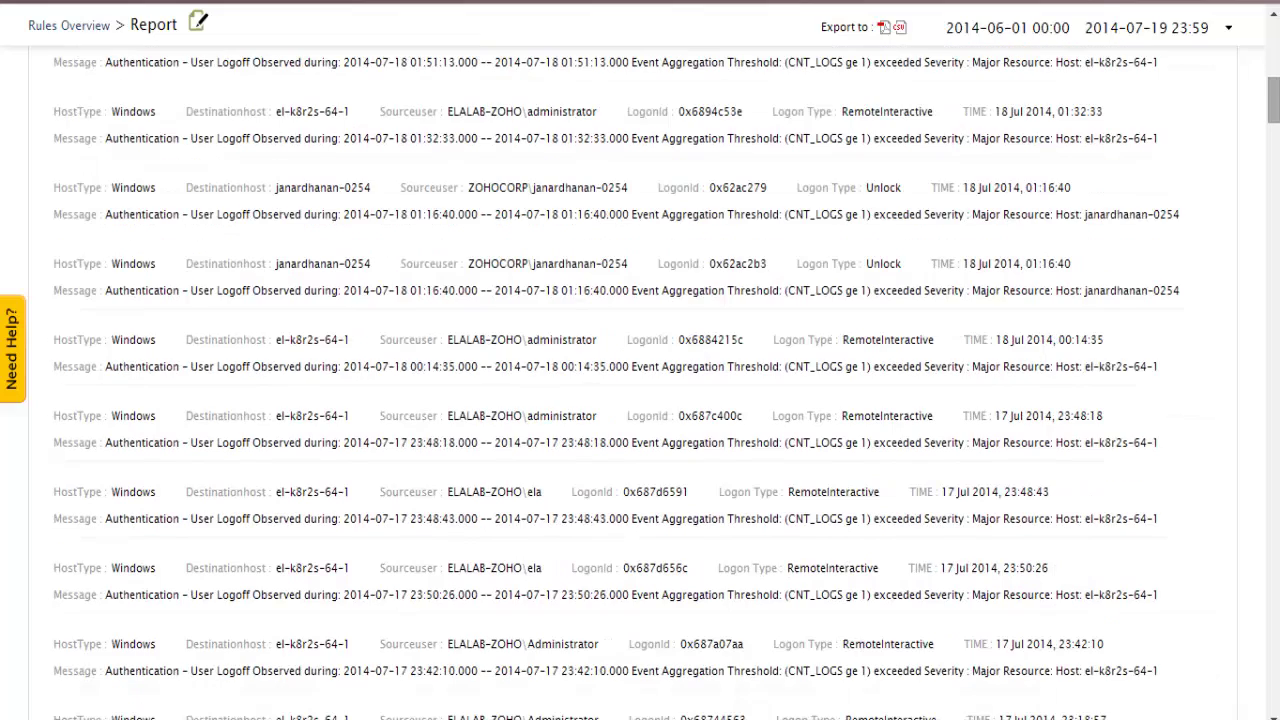
{"action": "scroll", "coordinate": [640, 400], "scroll_direction": "down", "scroll_amount": 1}
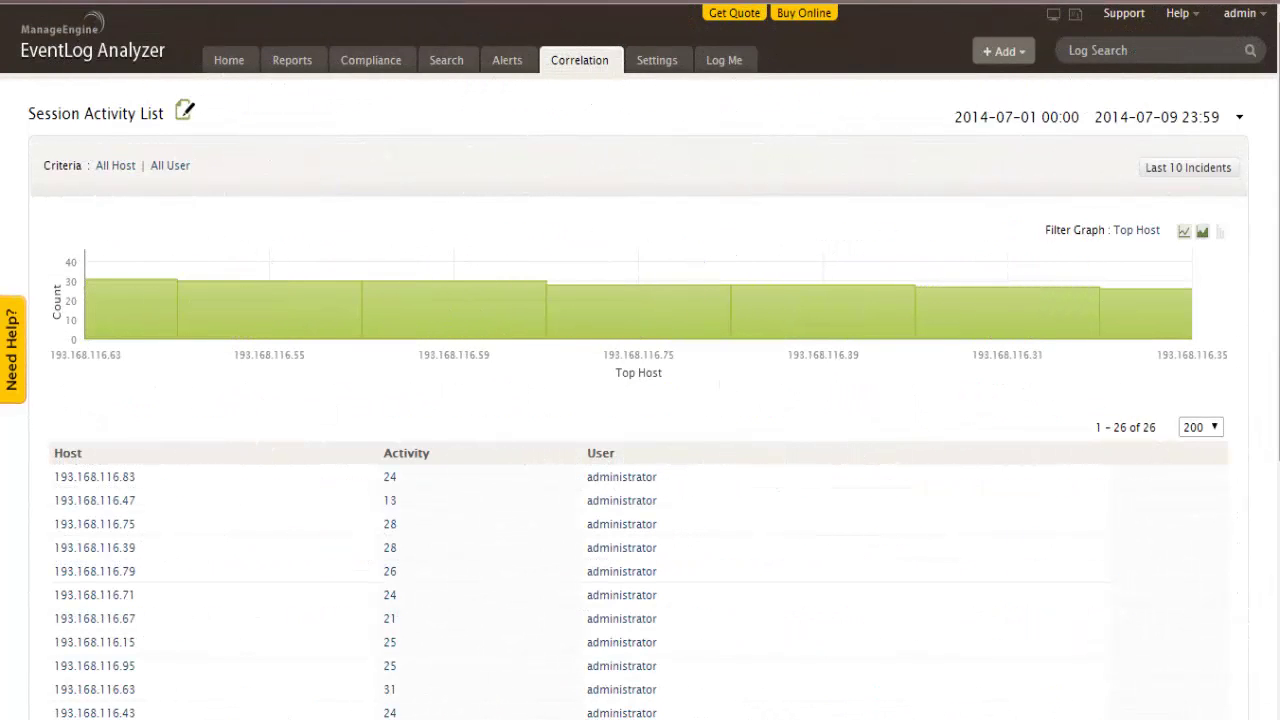
Scroll the Session Activity List and open the session activities for host 193.168.116.83
{"action": "scroll", "coordinate": [640, 400], "scroll_direction": "down", "scroll_amount": 1}
{"action": "scroll", "coordinate": [640, 400], "scroll_direction": "down", "scroll_amount": 1}
{"action": "scroll", "coordinate": [640, 400], "scroll_direction": "down", "scroll_amount": 1}
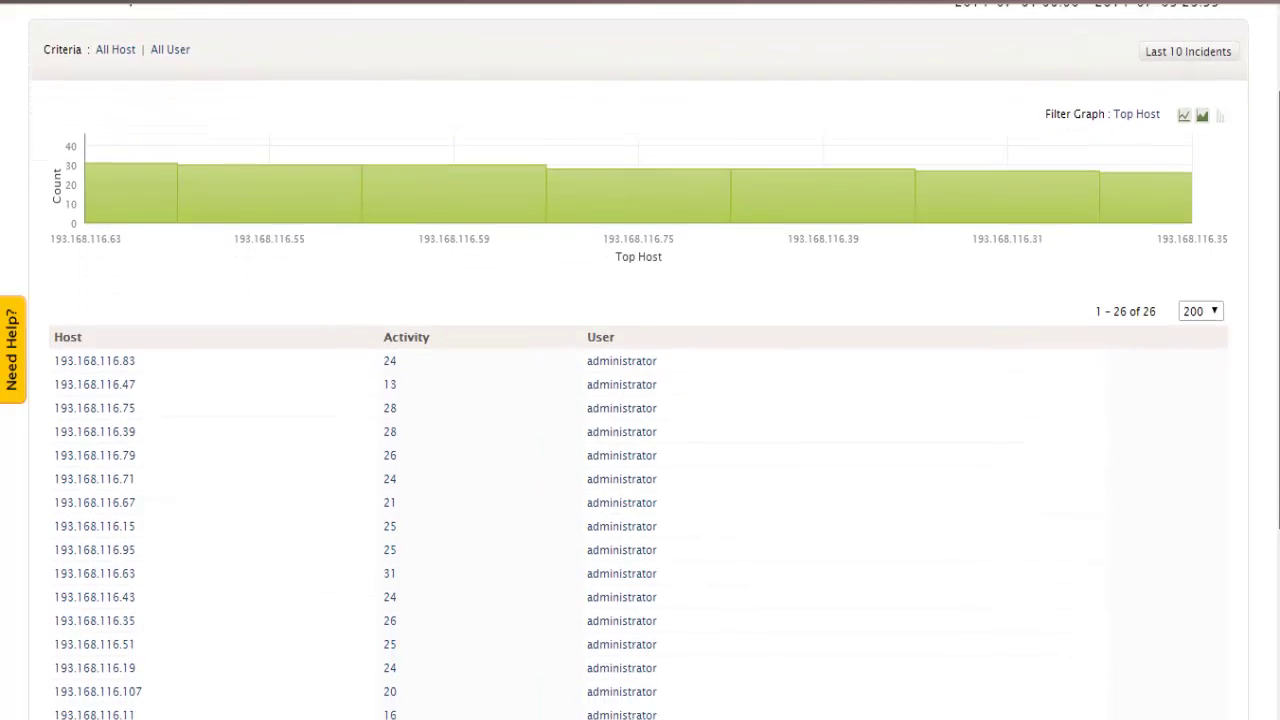
{"action": "scroll", "coordinate": [640, 400], "scroll_direction": "down", "scroll_amount": 1}
{"action": "scroll", "coordinate": [941, 290], "scroll_direction": "down", "scroll_amount": 1}
{"action": "scroll", "coordinate": [941, 290], "scroll_direction": "down", "scroll_amount": 1}
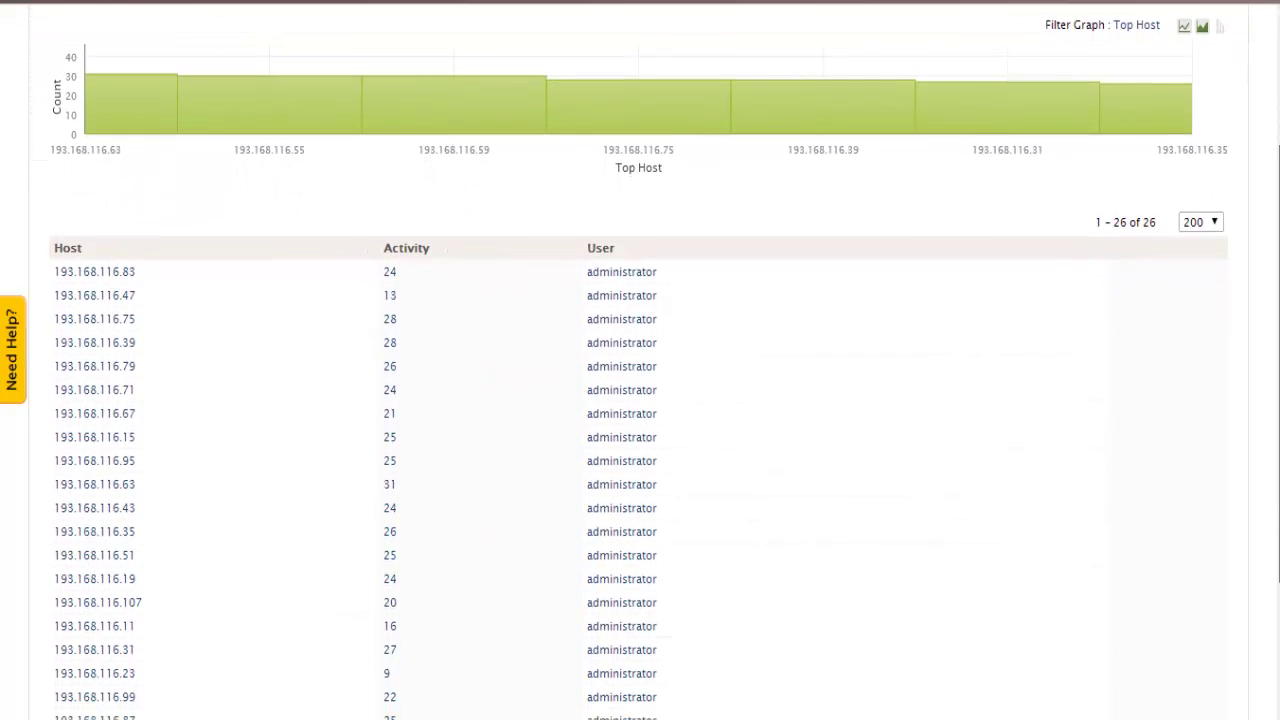
{"action": "left_click", "coordinate": [655, 275]}
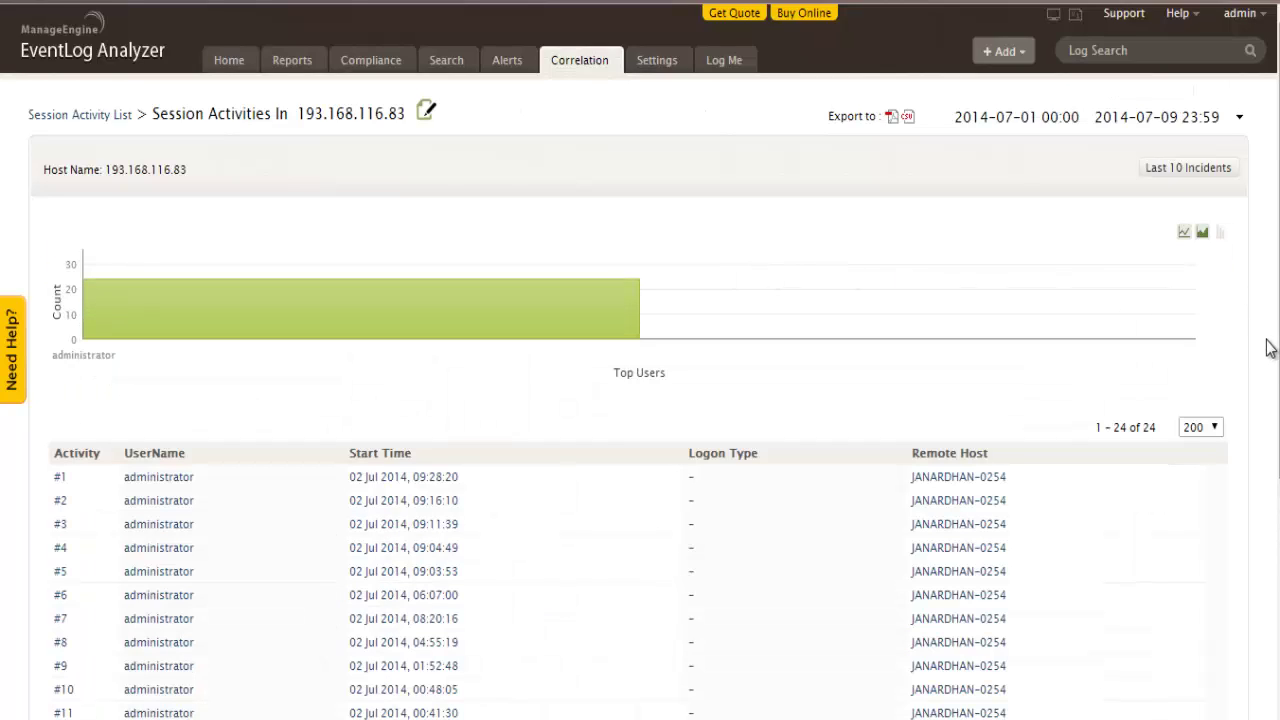
Open the first administrator session's report and scroll through its reconnection entries
{"action": "scroll", "coordinate": [1270, 430], "scroll_direction": "down", "scroll_amount": 2}
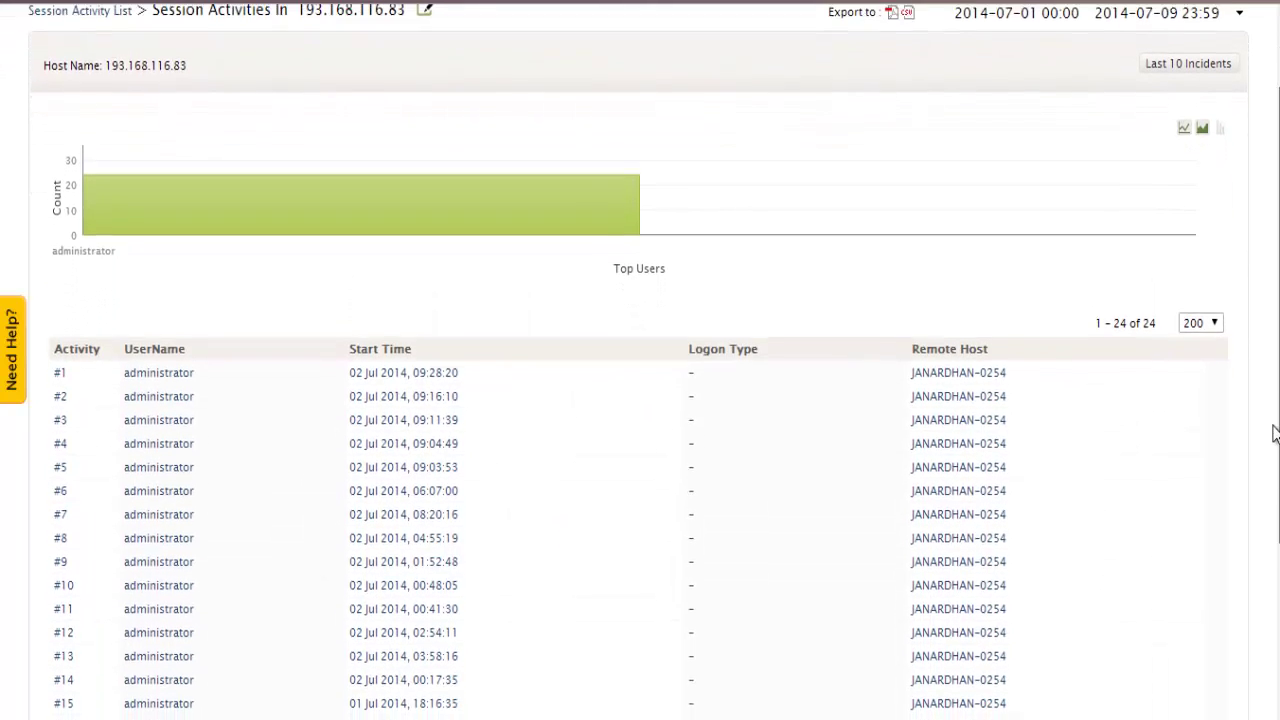
{"action": "left_click", "coordinate": [175, 371]}
{"action": "scroll", "coordinate": [175, 371], "scroll_direction": "down", "scroll_amount": 2}
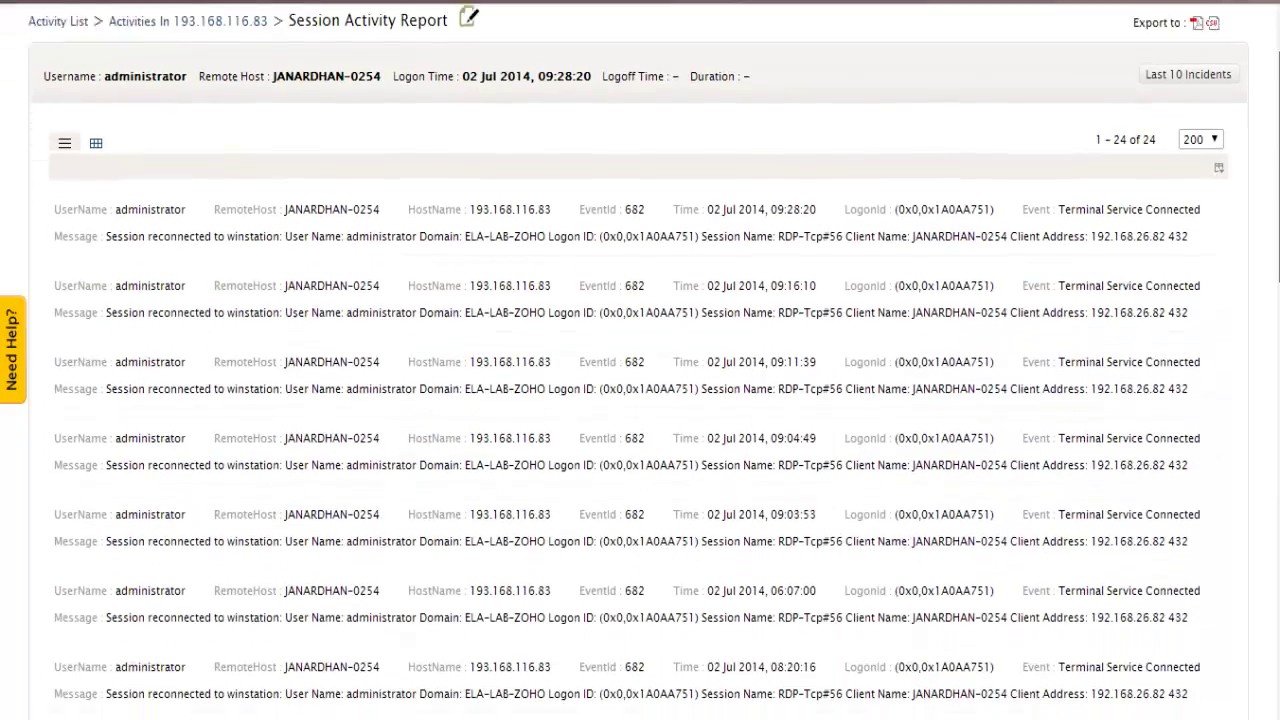
{"action": "scroll", "coordinate": [175, 371], "scroll_direction": "down", "scroll_amount": 6}
{"action": "scroll", "coordinate": [640, 360], "scroll_direction": "down", "scroll_amount": 3}
{"action": "scroll", "coordinate": [640, 360], "scroll_direction": "down", "scroll_amount": 3}
{"action": "scroll", "coordinate": [640, 360], "scroll_direction": "down", "scroll_amount": 3}
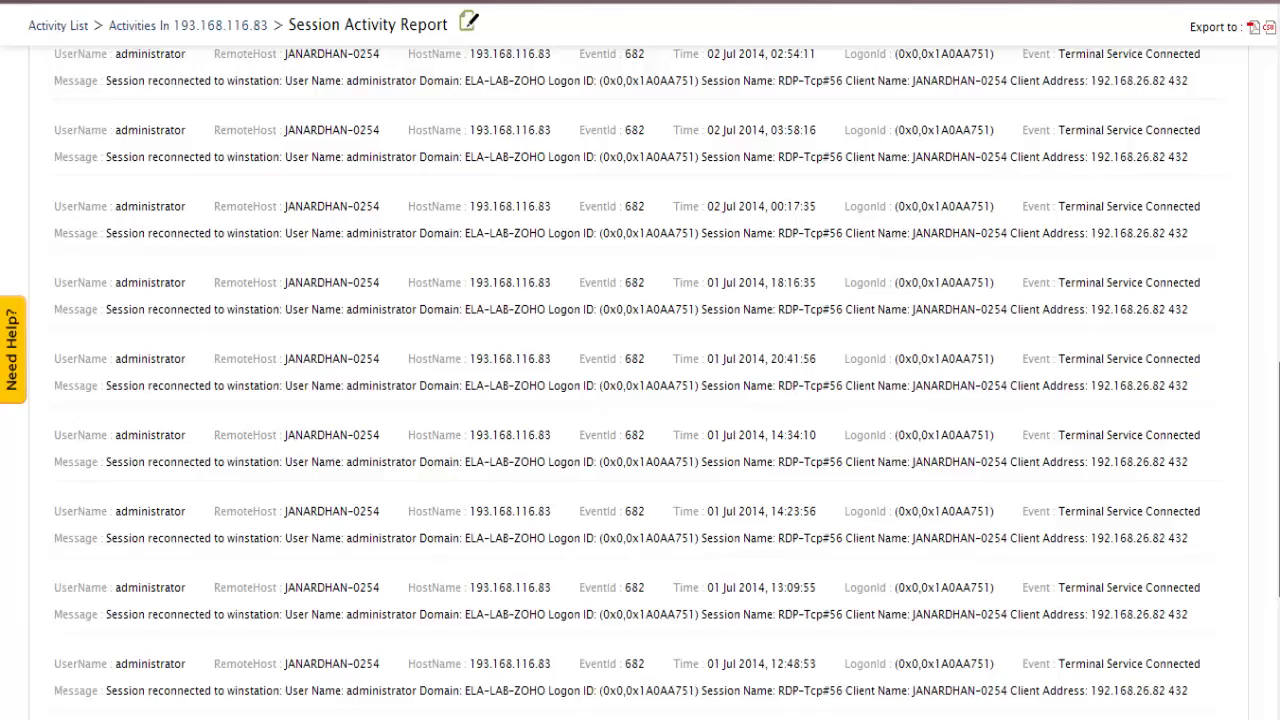
{"action": "scroll", "coordinate": [640, 360], "scroll_direction": "down", "scroll_amount": 3}
{"action": "scroll", "coordinate": [640, 360], "scroll_direction": "down", "scroll_amount": 2}
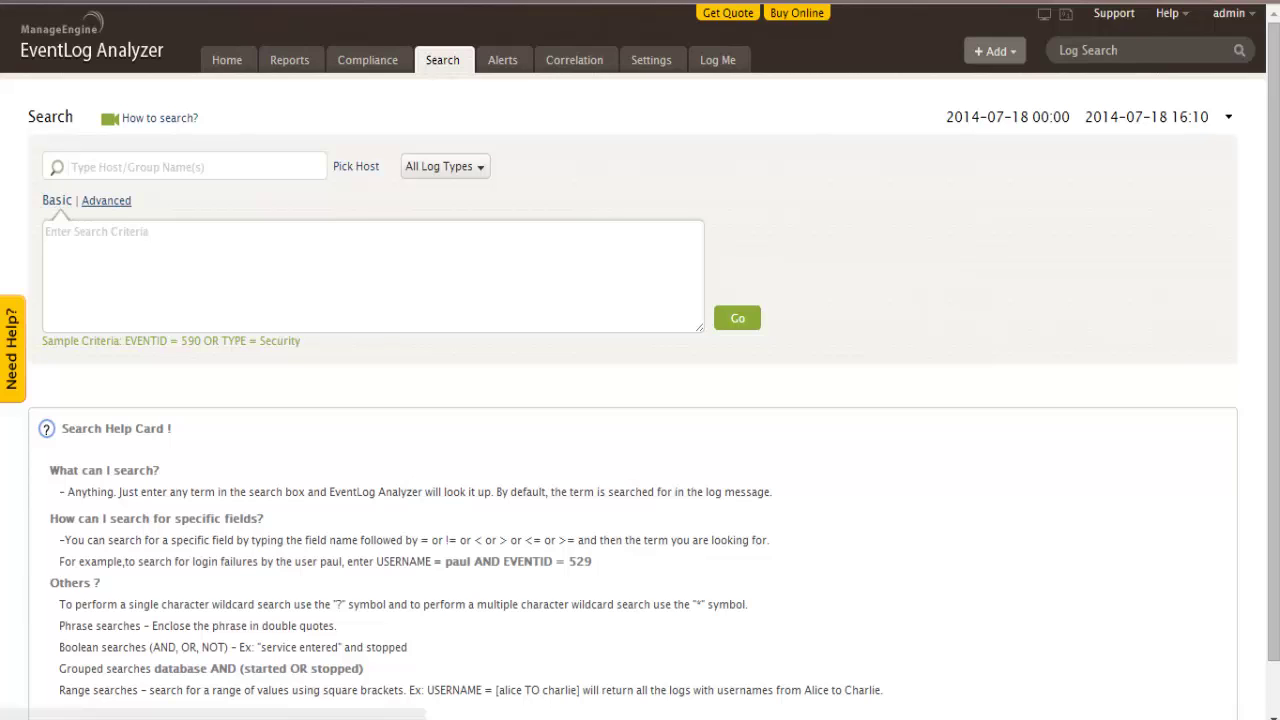
Search logs for a specific USERNAME with TYPE = Security
{"action": "left_click", "coordinate": [105, 200]}
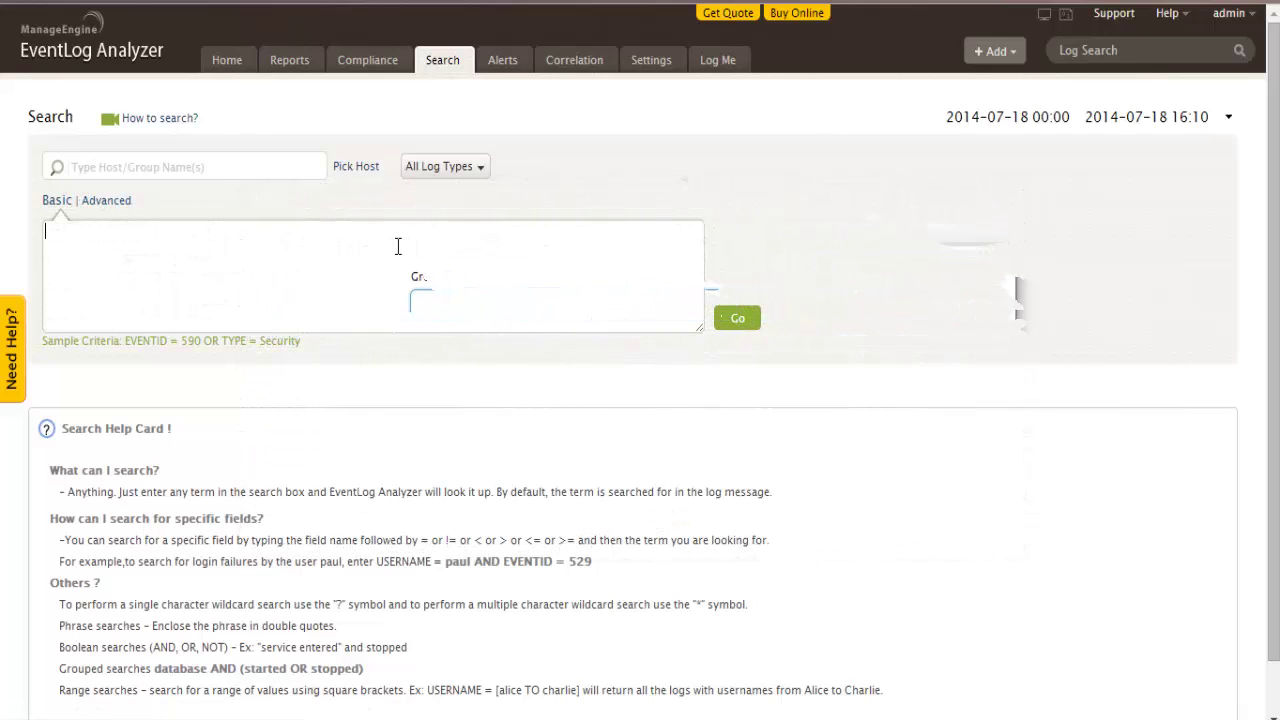
{"action": "type", "text": "USERNAME"}
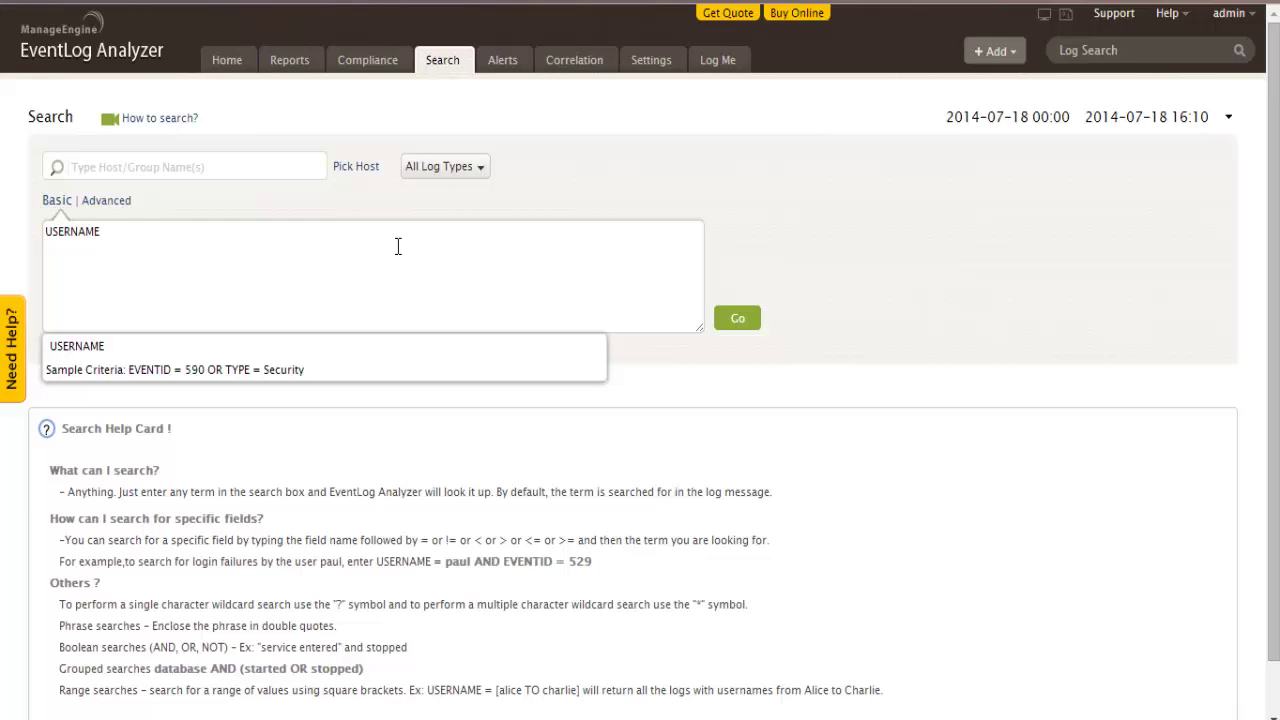
{"action": "key", "text": "Down"}
{"action": "key", "text": "Return"}
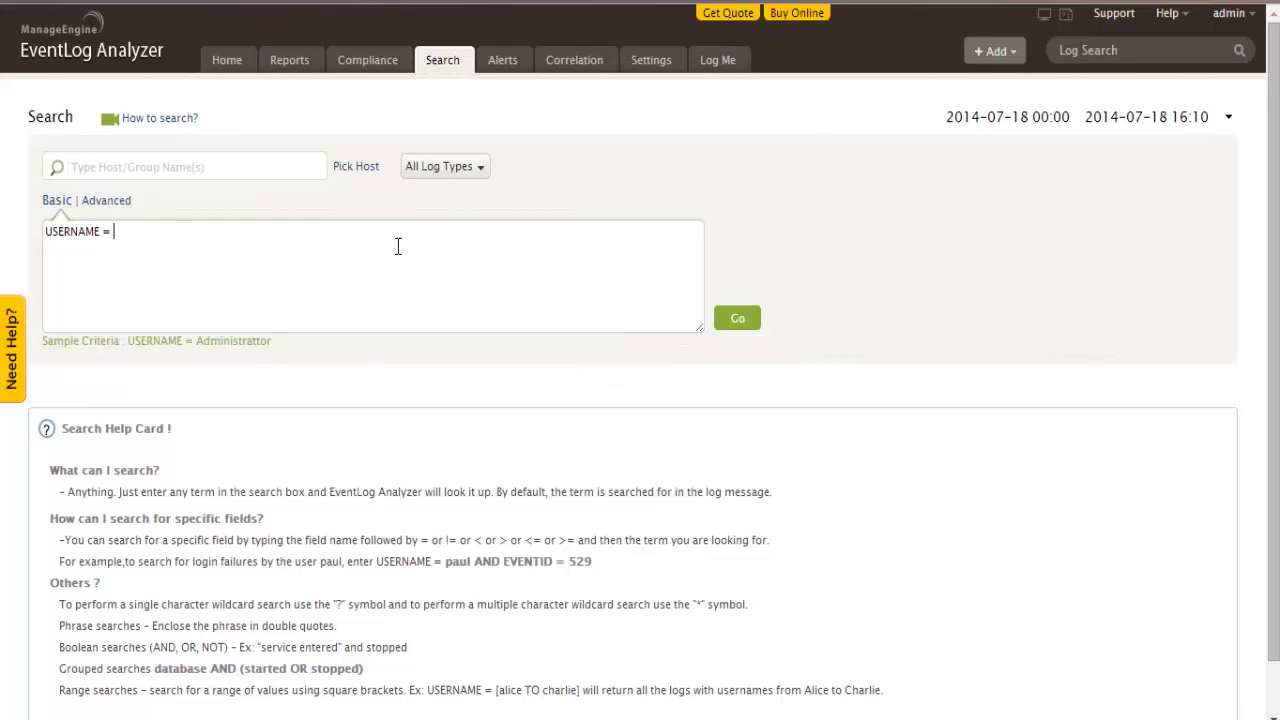
{"action": "type", "text": "\"Chris\" "}
{"action": "type", "text": "Type"}
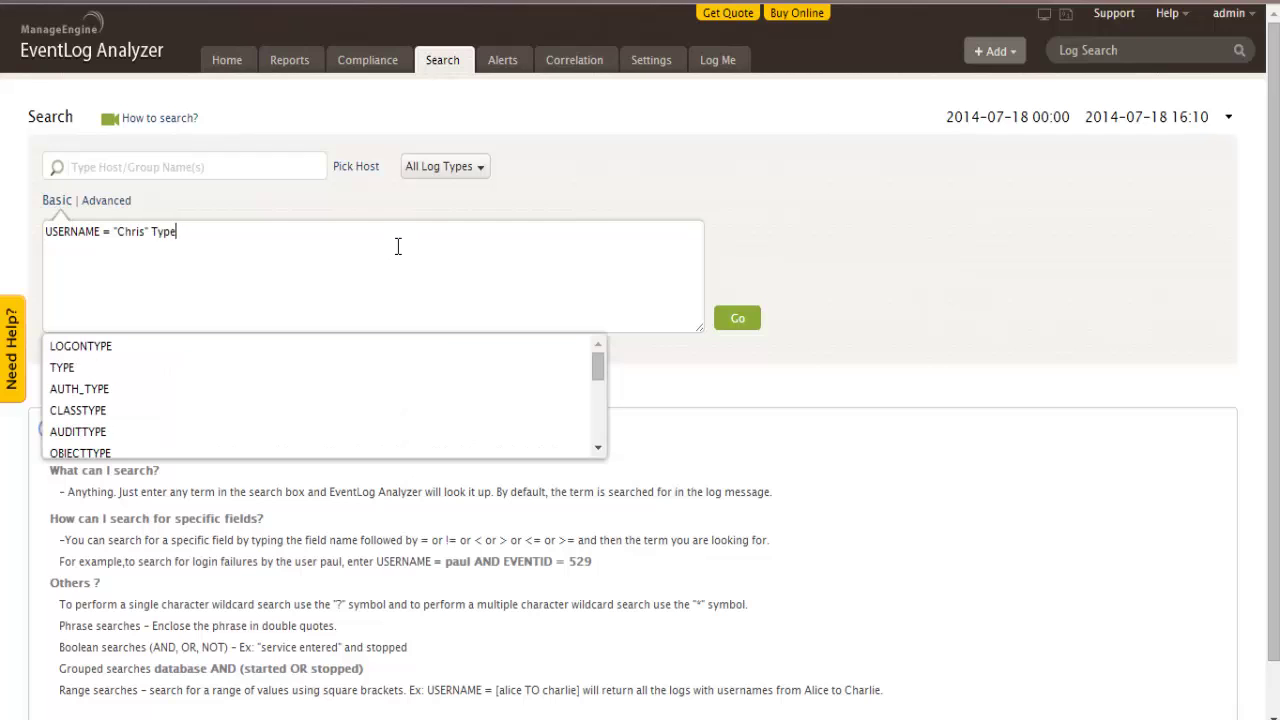
{"action": "key", "text": "Down"}
{"action": "key", "text": "Down"}
{"action": "key", "text": "Return"}
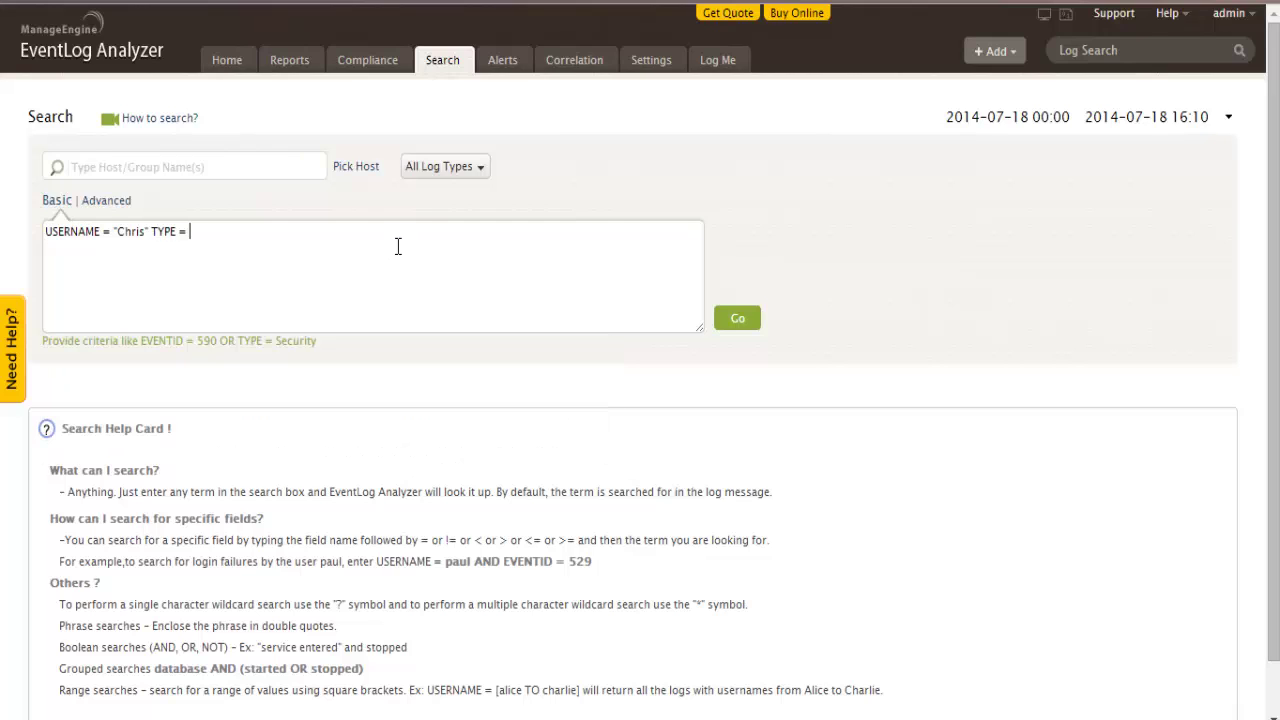
{"action": "type", "text": "Security"}
{"action": "left_click", "coordinate": [737, 320]}
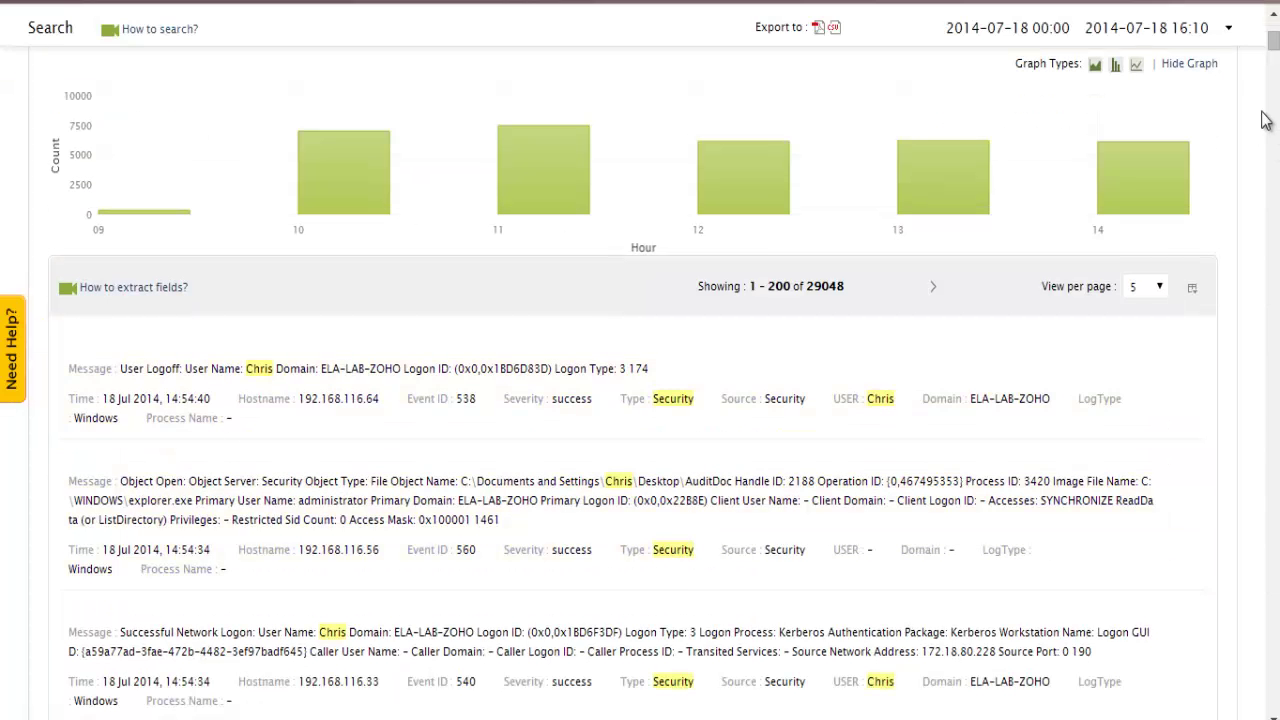
Rerun the search limited to Windows Event Log and show top Event ID values
{"action": "left_click_drag", "start_coordinate": [1273, 40], "coordinate": [1276, 52]}
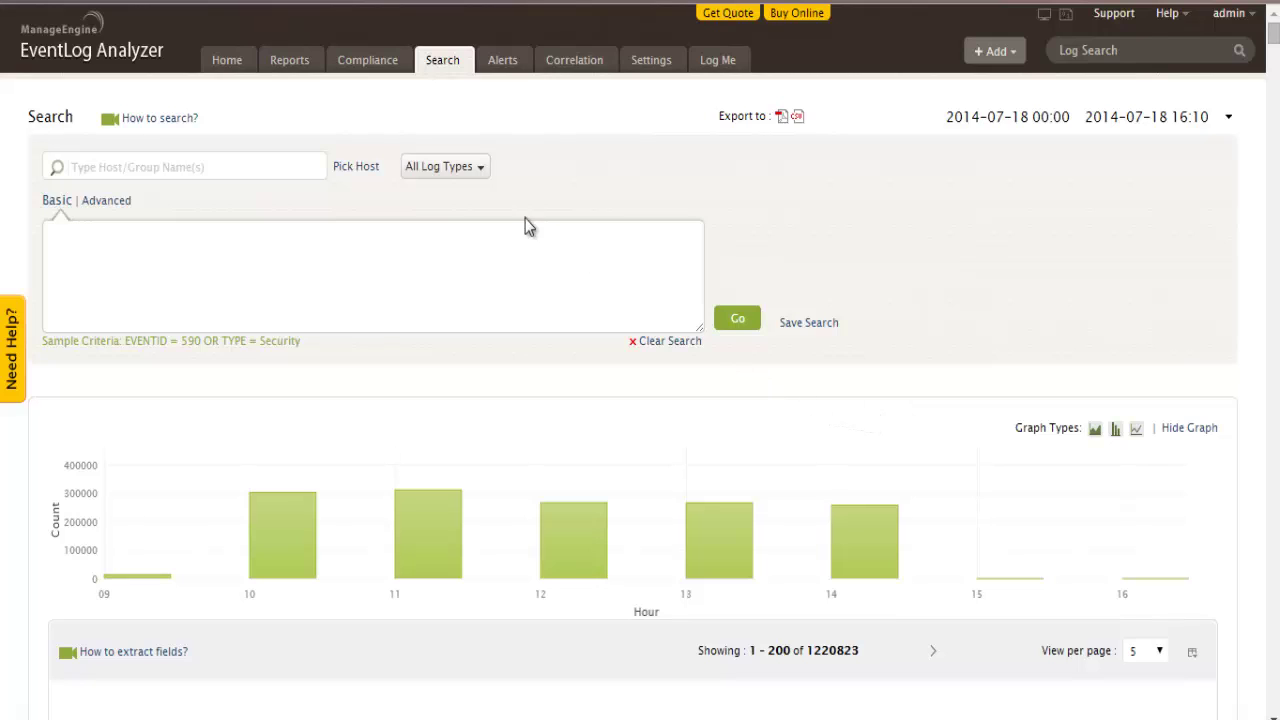
{"action": "left_click", "coordinate": [479, 168]}
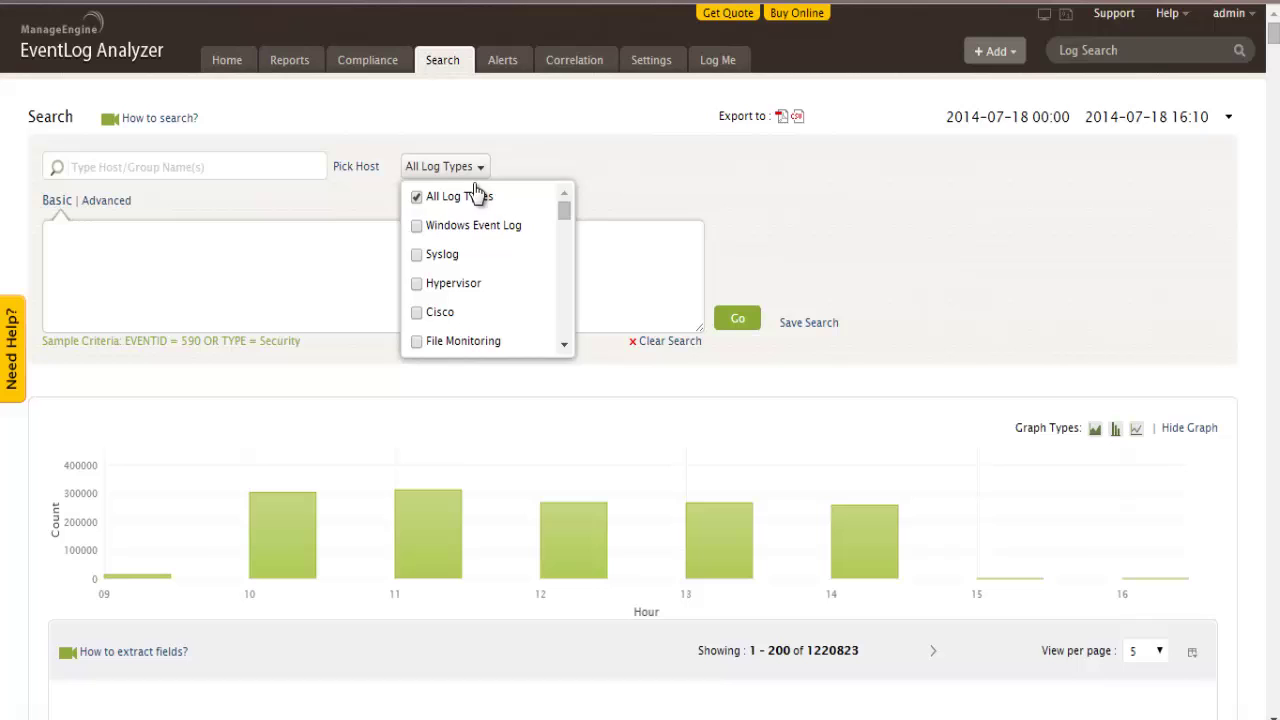
{"action": "left_click", "coordinate": [428, 228]}
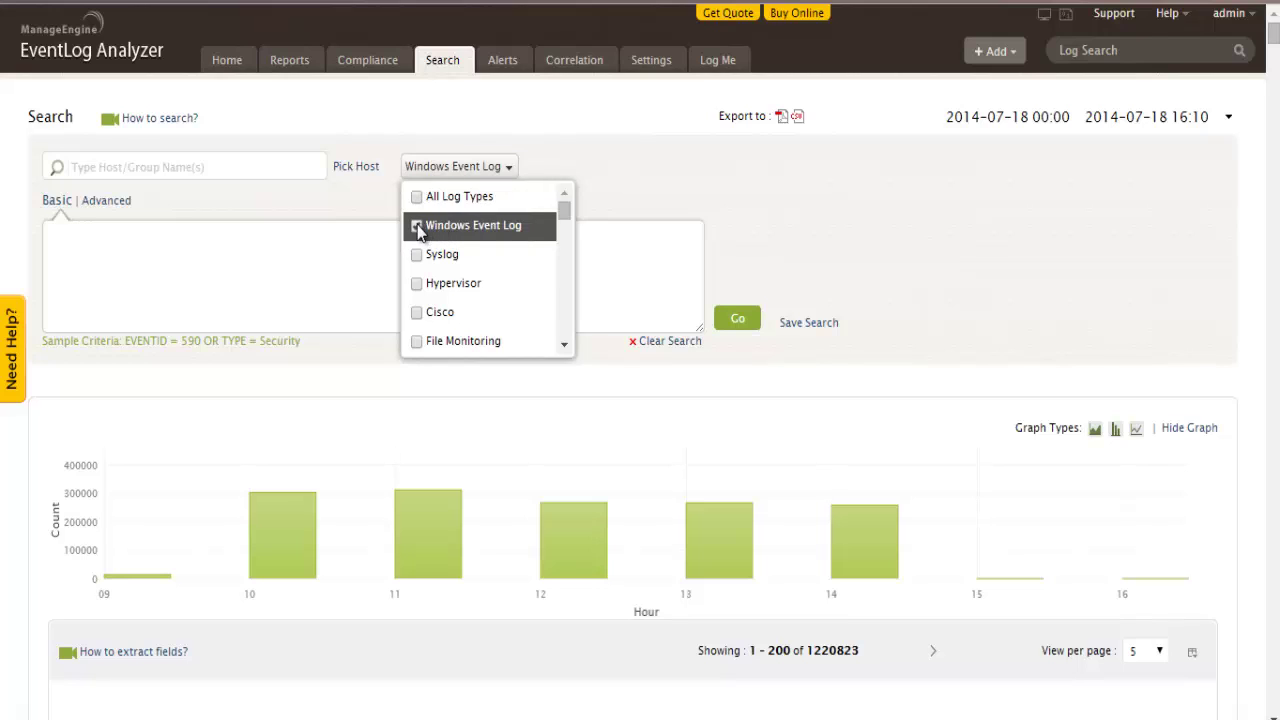
{"action": "left_click", "coordinate": [730, 330]}
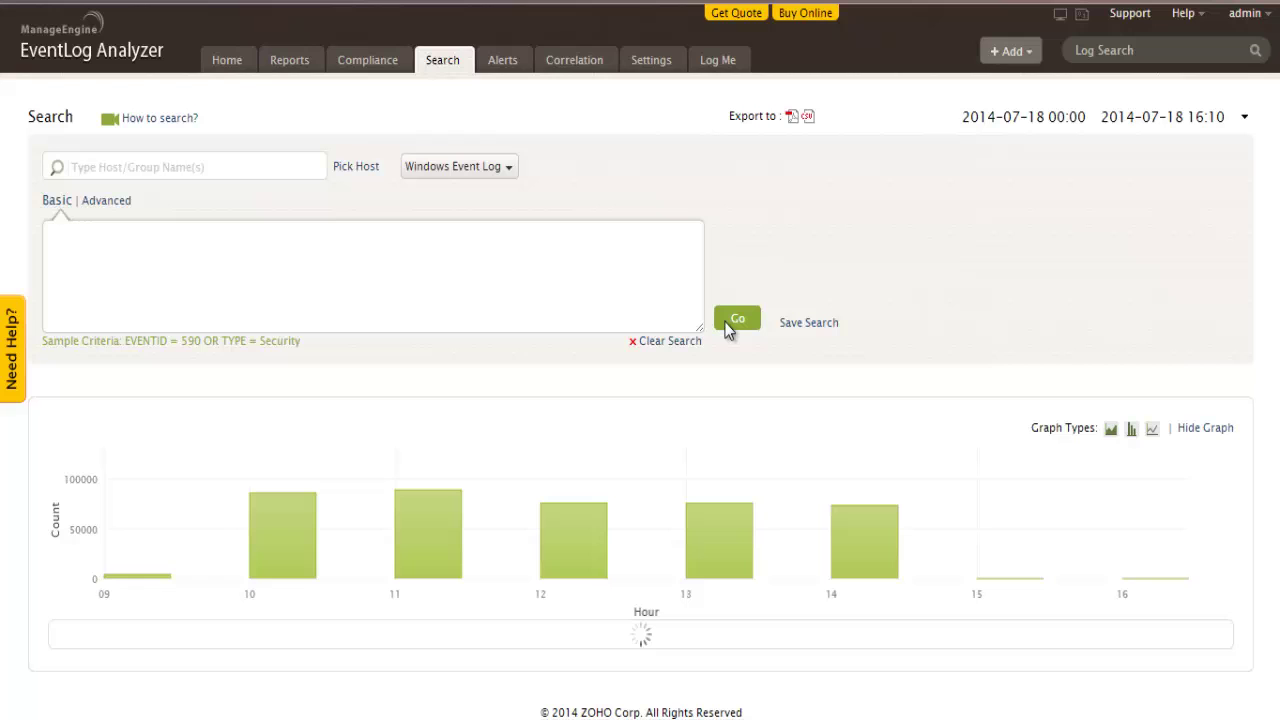
{"action": "scroll", "coordinate": [727, 330], "scroll_direction": "down", "scroll_amount": 1}
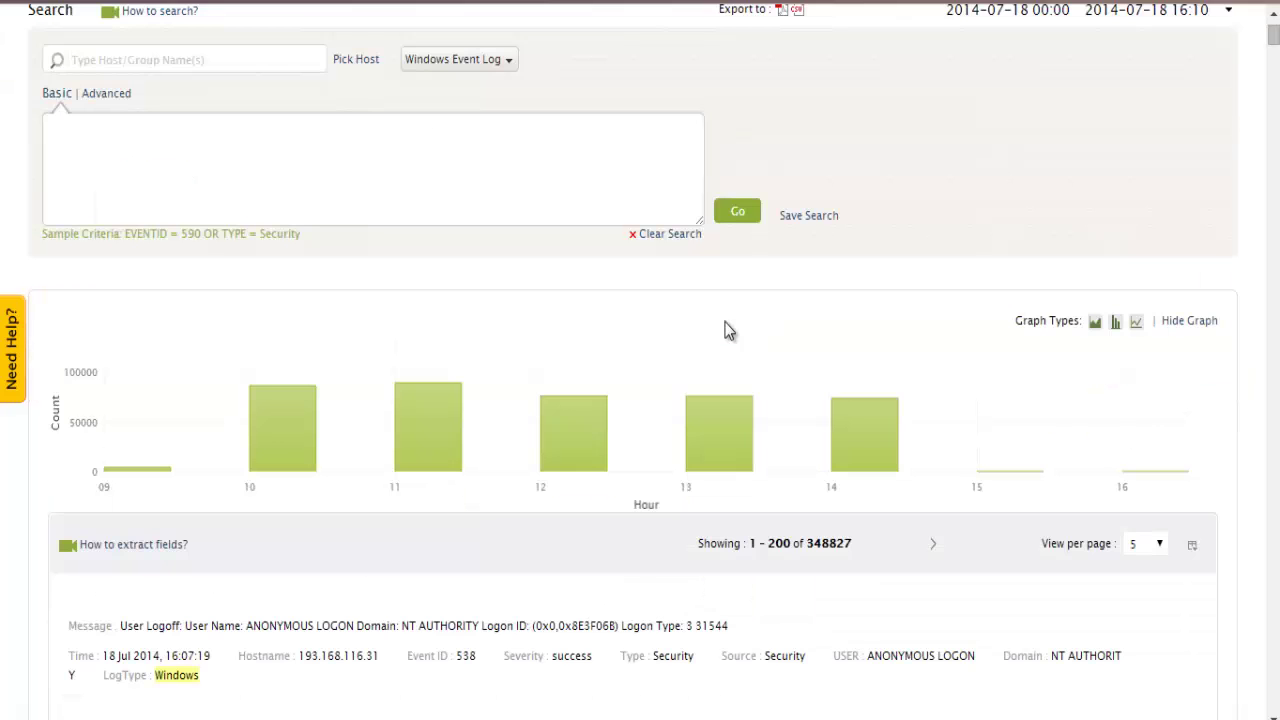
{"action": "scroll", "coordinate": [727, 330], "scroll_direction": "down", "scroll_amount": 1}
{"action": "scroll", "coordinate": [726, 322], "scroll_direction": "down", "scroll_amount": 1}
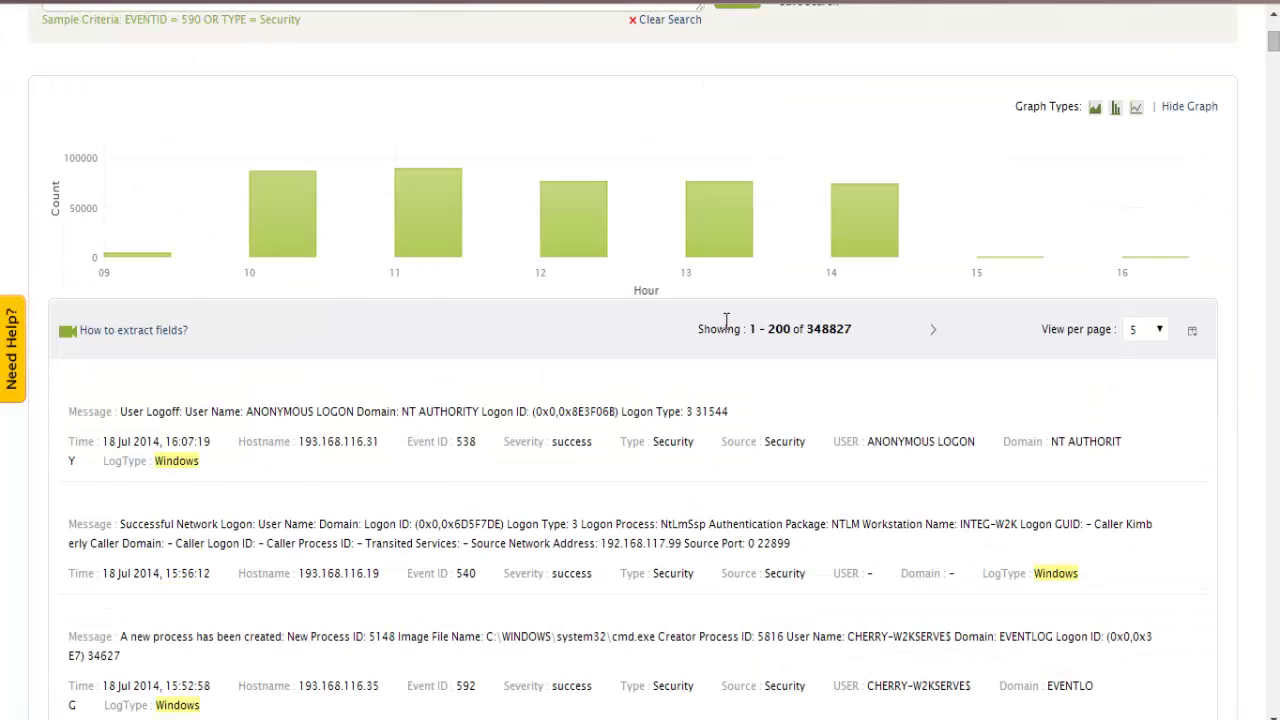
{"action": "scroll", "coordinate": [726, 320], "scroll_direction": "down", "scroll_amount": 1}
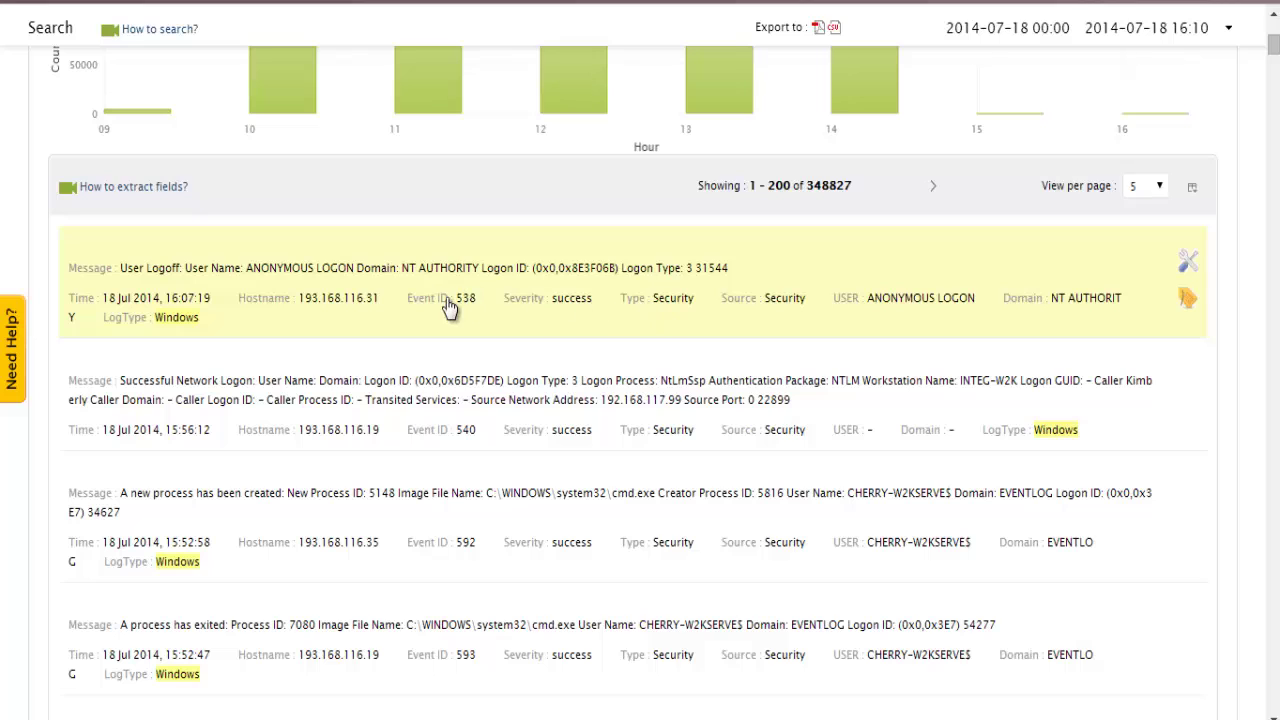
{"action": "left_click", "coordinate": [428, 298]}
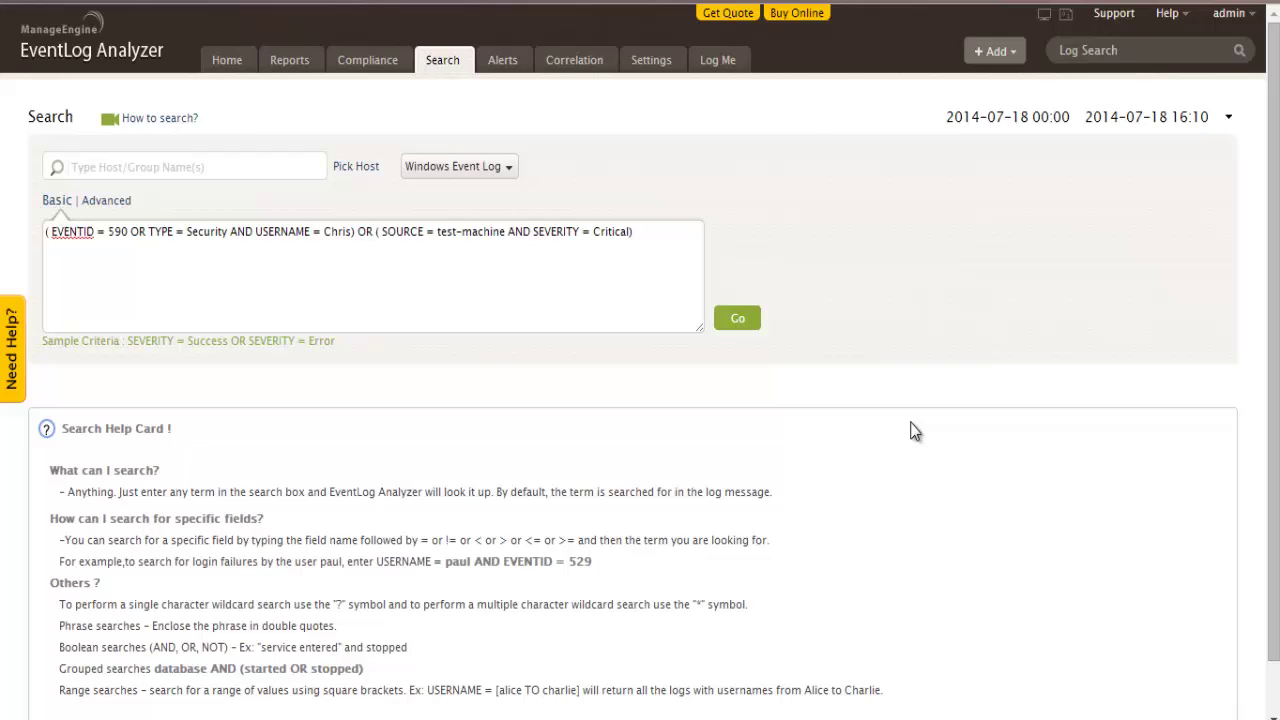
Run a grouped query (EventId OR Severity, AND a Message group) and save the search
{"action": "left_click", "coordinate": [108, 202]}
{"action": "left_click", "coordinate": [283, 277]}
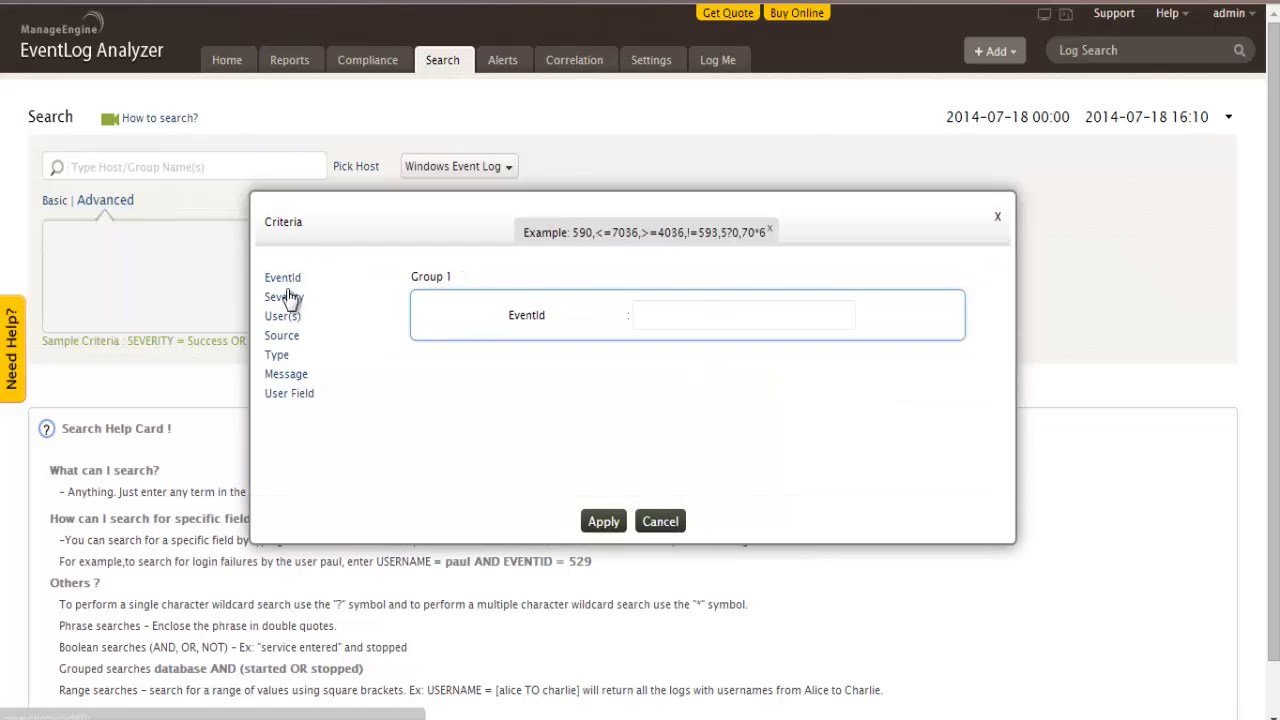
{"action": "left_click", "coordinate": [284, 297]}
{"action": "left_click", "coordinate": [443, 358]}
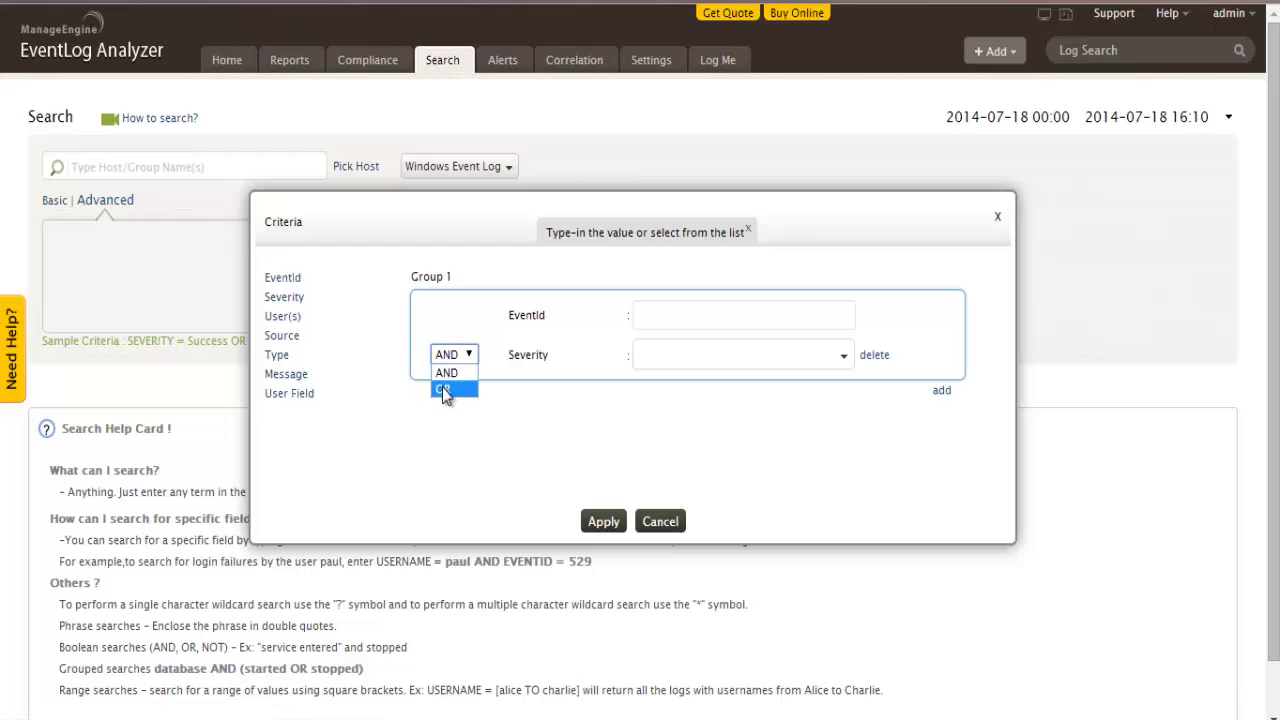
{"action": "left_click", "coordinate": [440, 386]}
{"action": "left_click", "coordinate": [942, 391]}
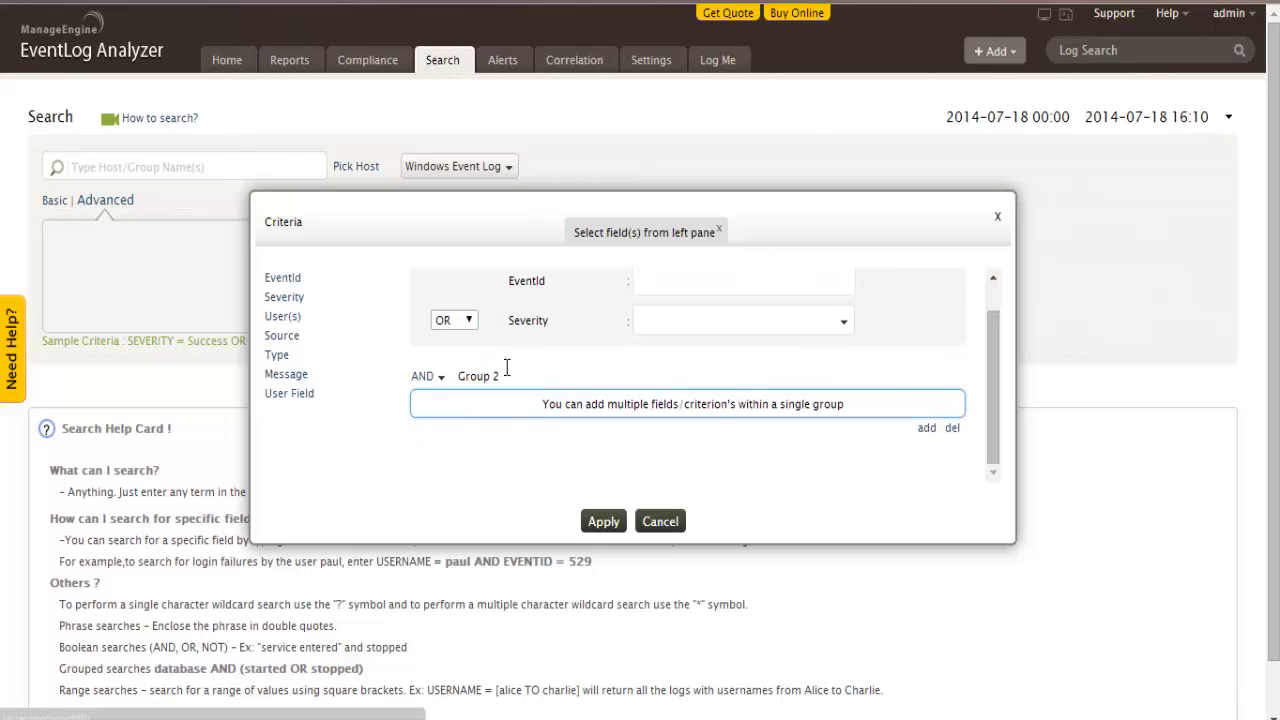
{"action": "left_click", "coordinate": [282, 374]}
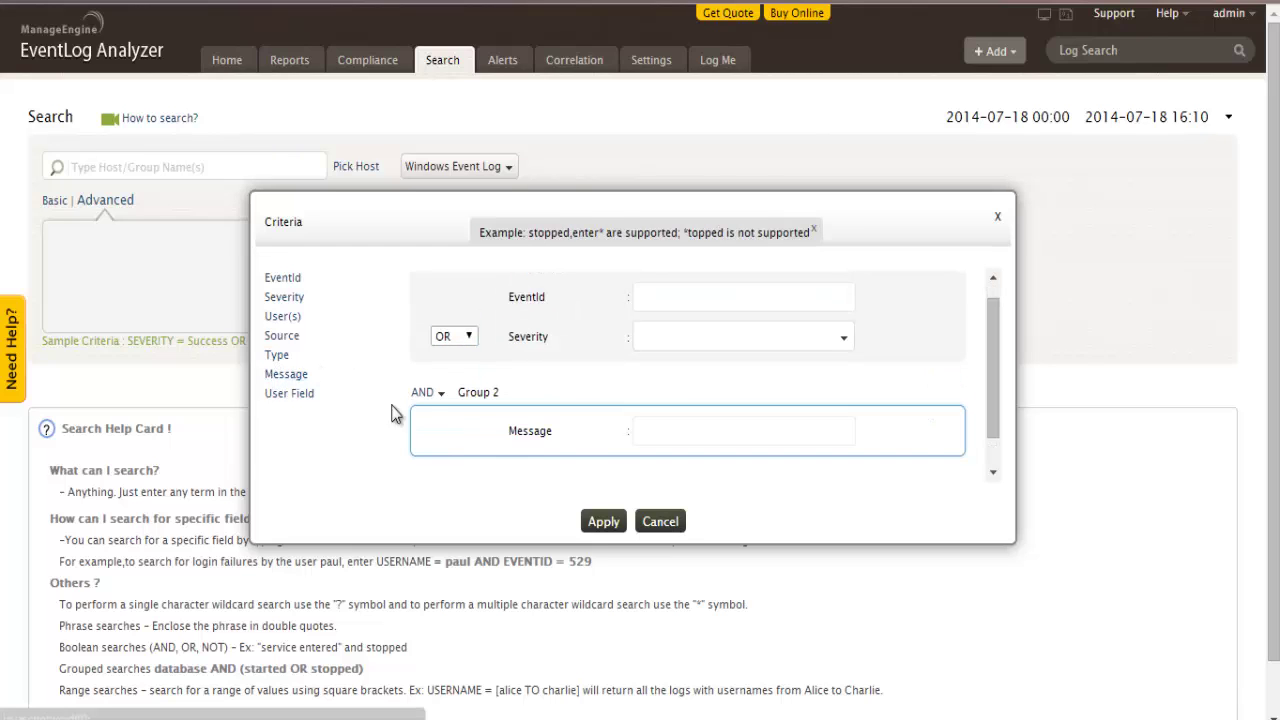
{"action": "left_click", "coordinate": [622, 513]}
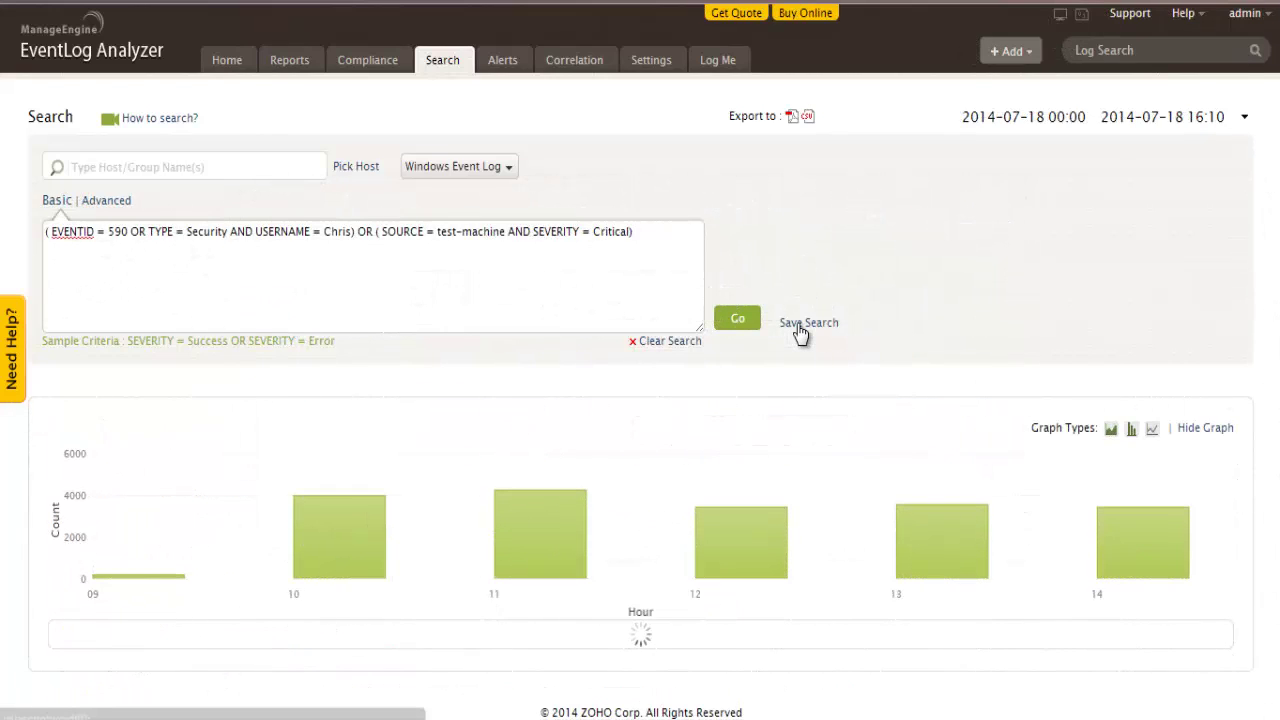
{"action": "left_click", "coordinate": [799, 326]}
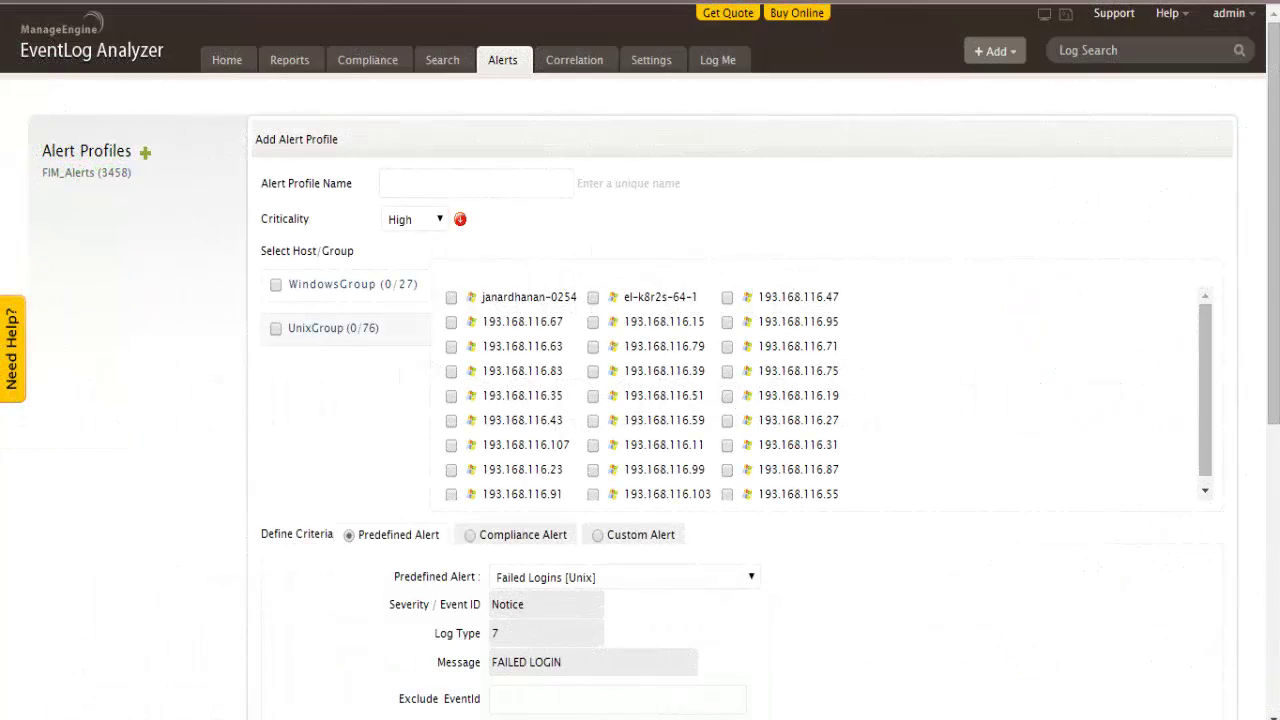
Name the new alert profile Unsuccessful_Login_attempts after browsing the predefined alert types
{"action": "scroll", "coordinate": [640, 360], "scroll_direction": "down", "scroll_amount": 2}
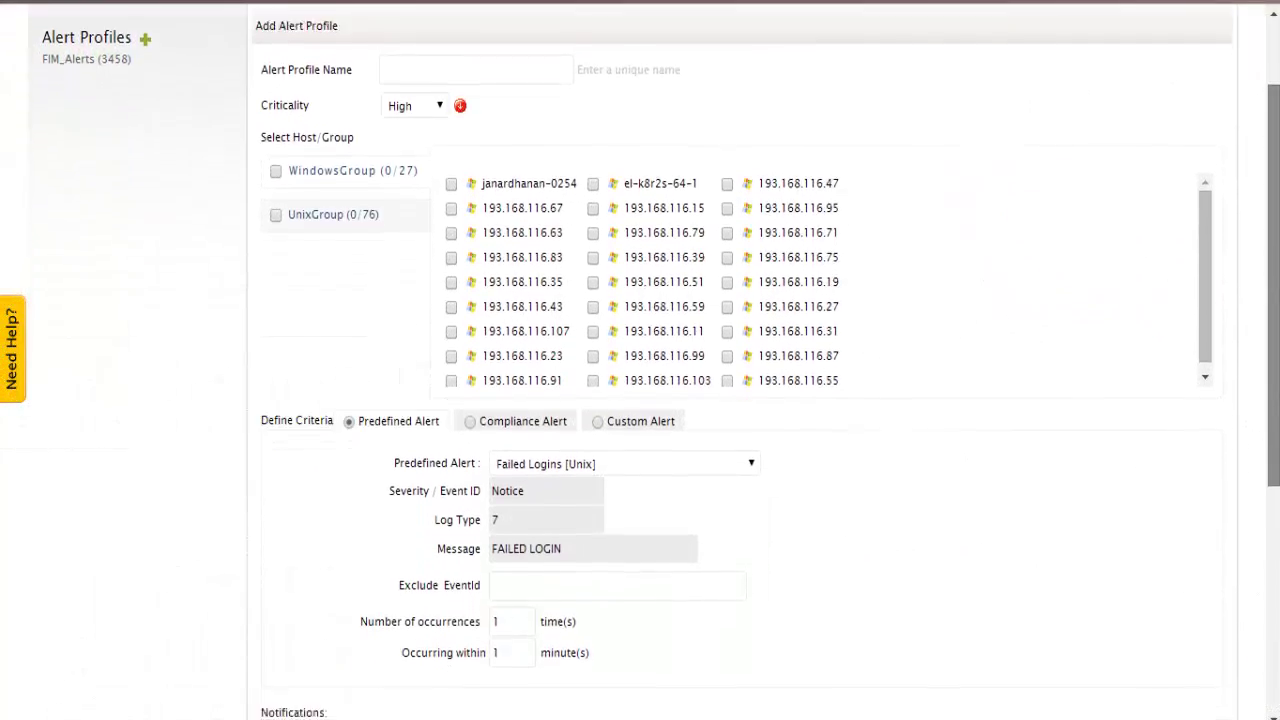
{"action": "scroll", "coordinate": [640, 360], "scroll_direction": "down", "scroll_amount": 1}
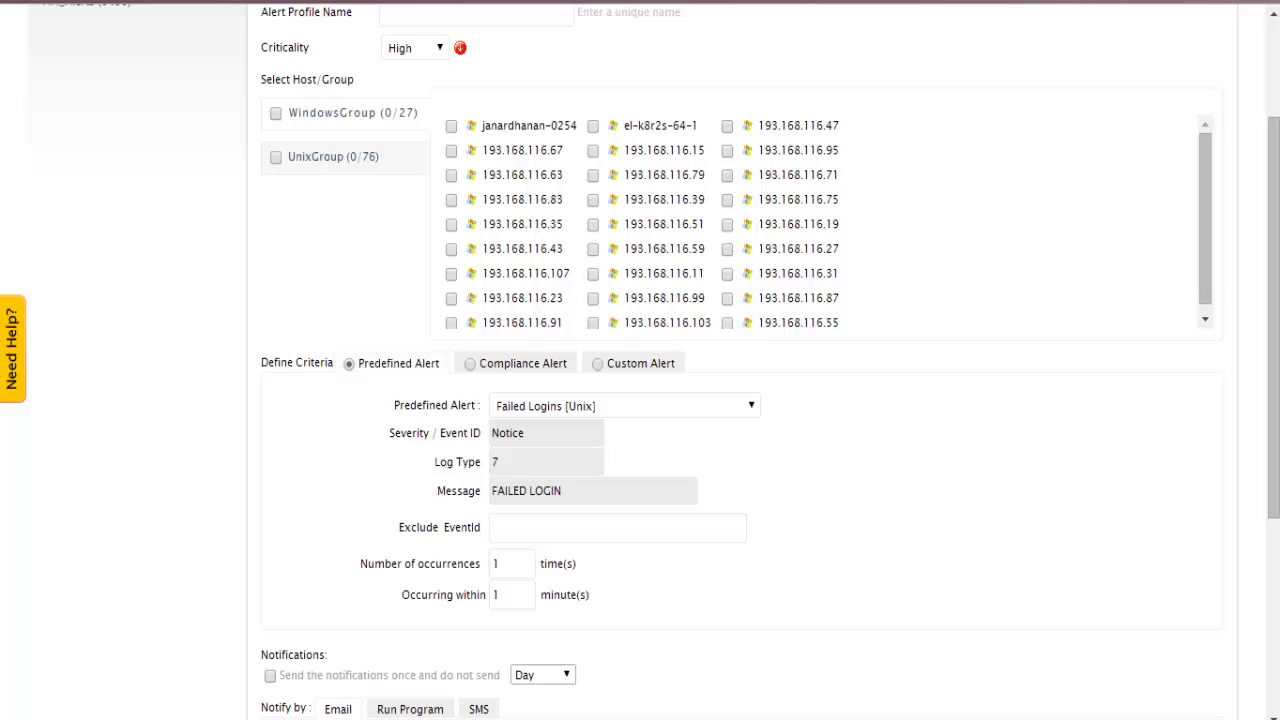
{"action": "left_click", "coordinate": [624, 405]}
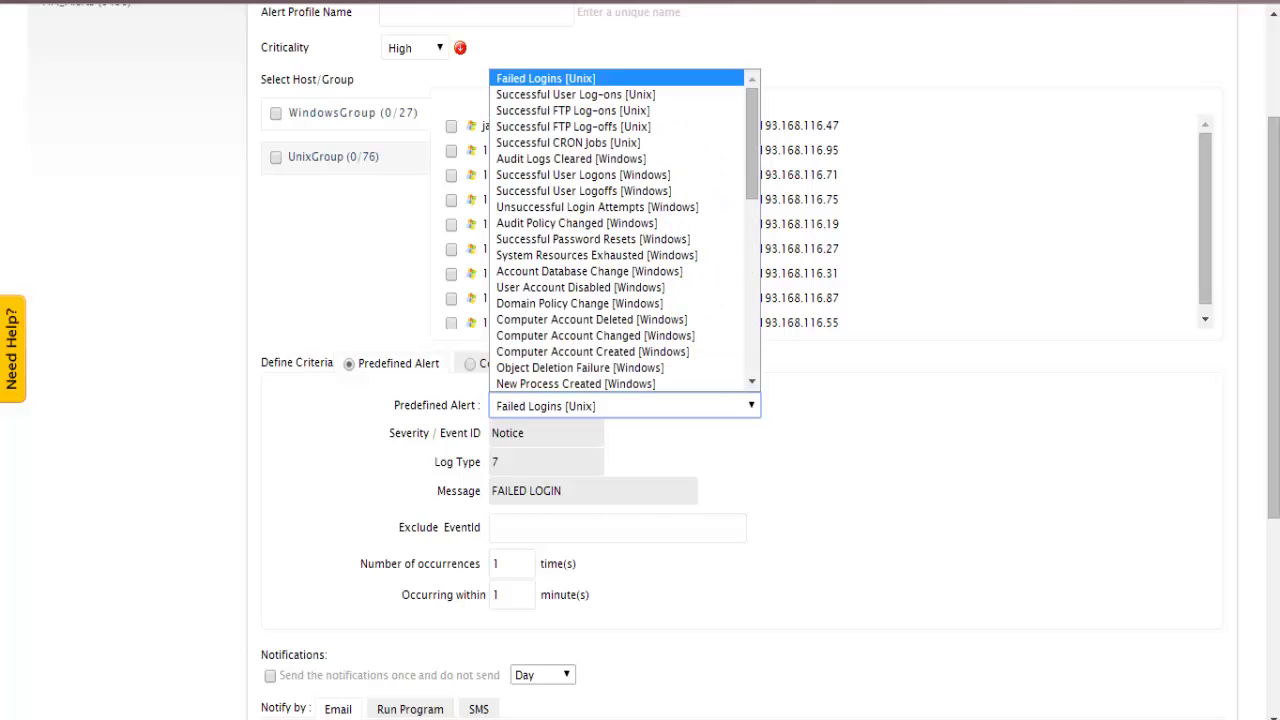
{"action": "scroll", "coordinate": [624, 230], "scroll_direction": "down", "scroll_amount": 4}
{"action": "scroll", "coordinate": [624, 230], "scroll_direction": "down", "scroll_amount": 4}
{"action": "key", "text": "Escape"}
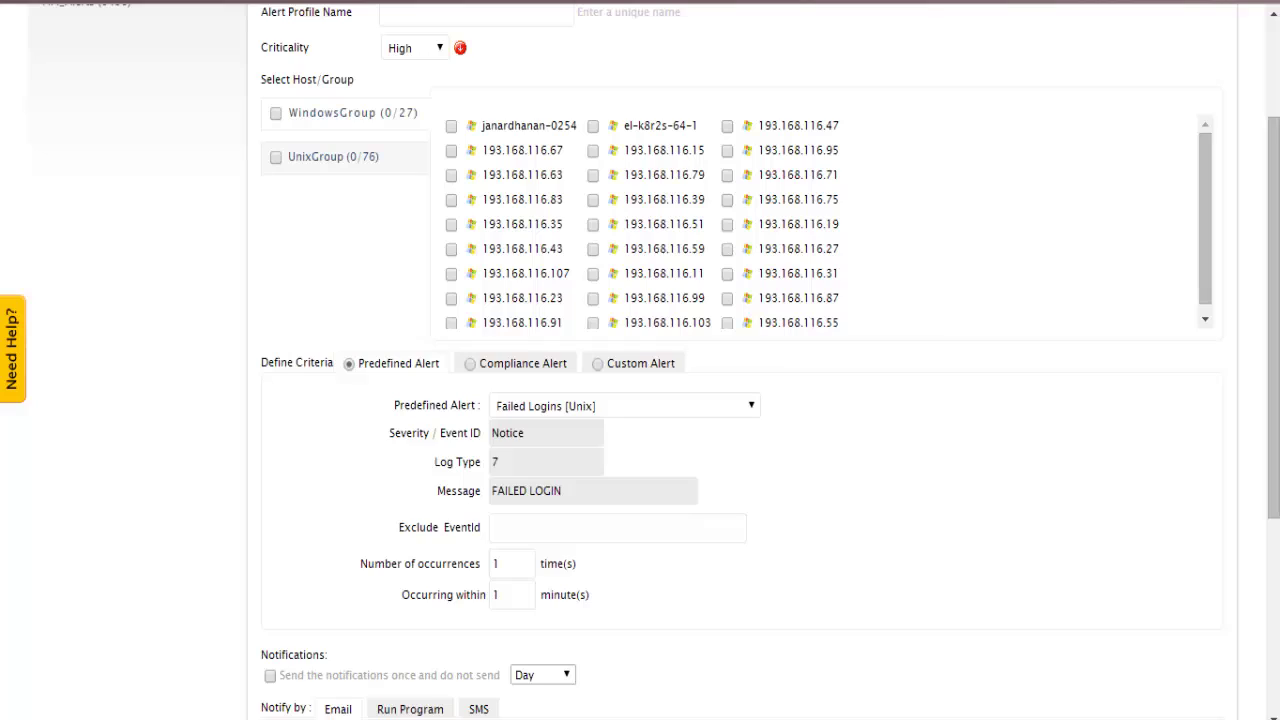
{"action": "left_click", "coordinate": [598, 363]}
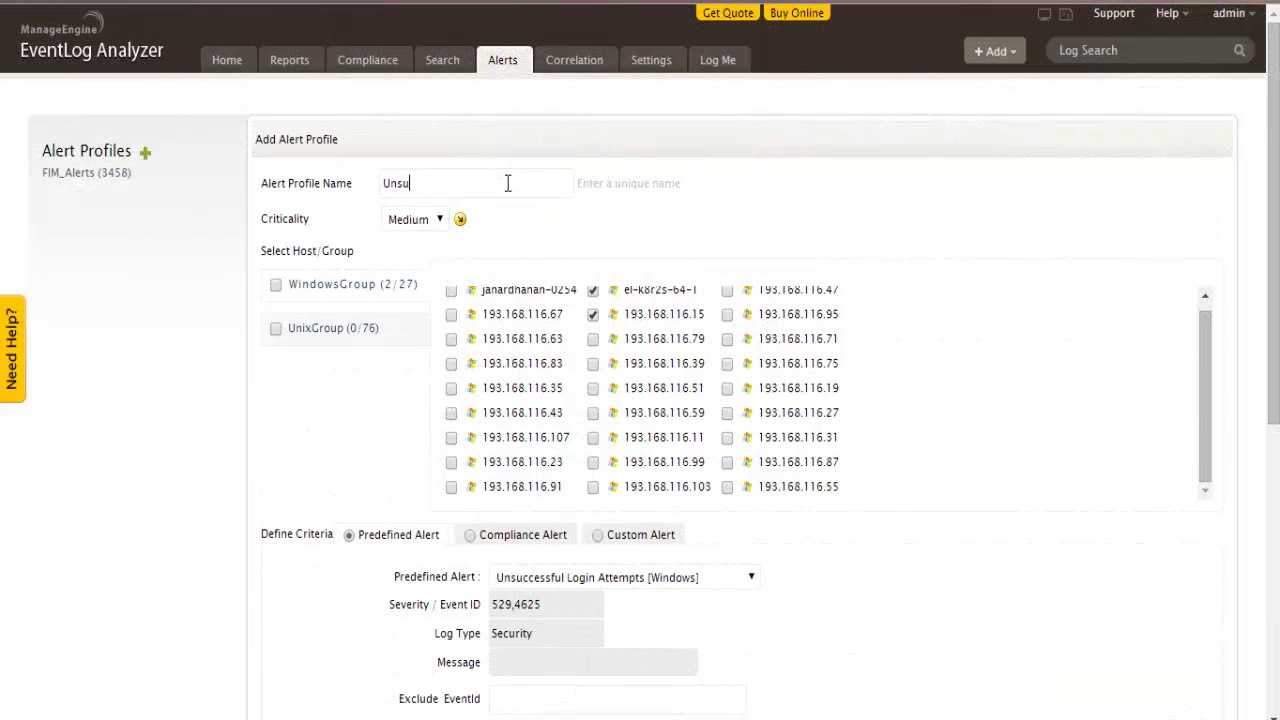
{"action": "type", "text": "ful_Login_attem"}
{"action": "type", "text": "pts"}
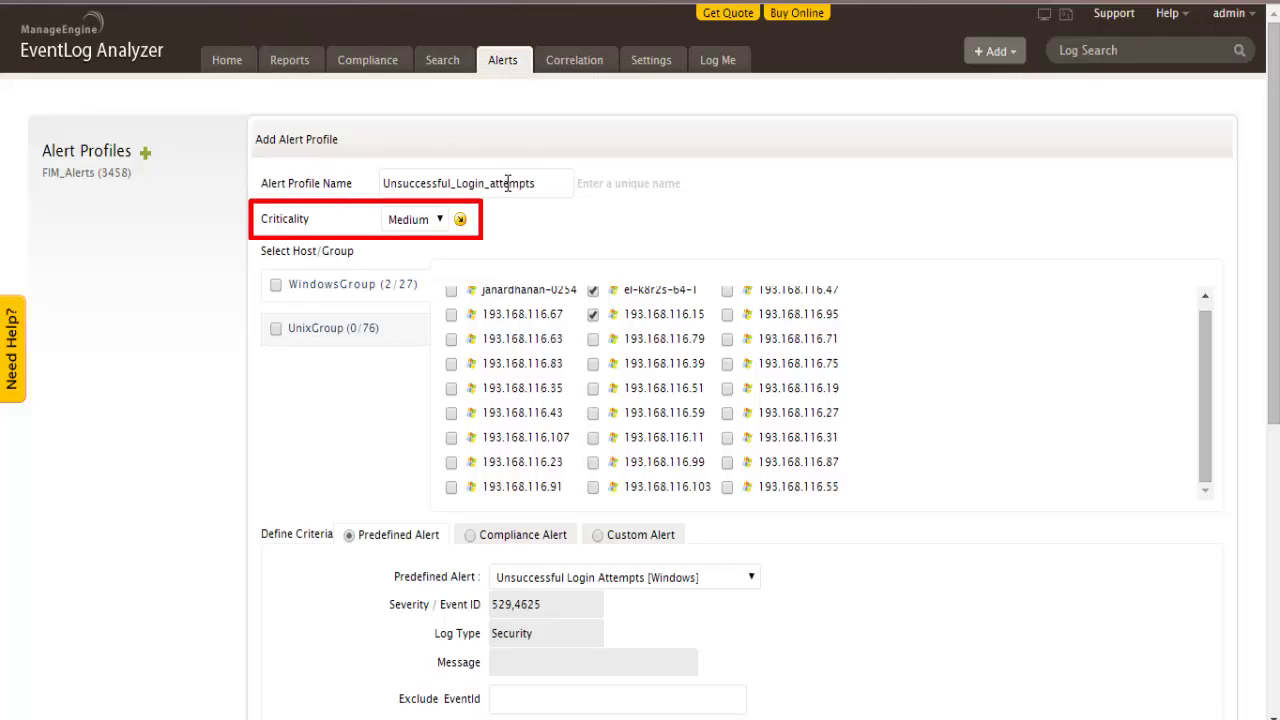
Set criticality to High and select the two monitored hosts
{"action": "left_click", "coordinate": [438, 219]}
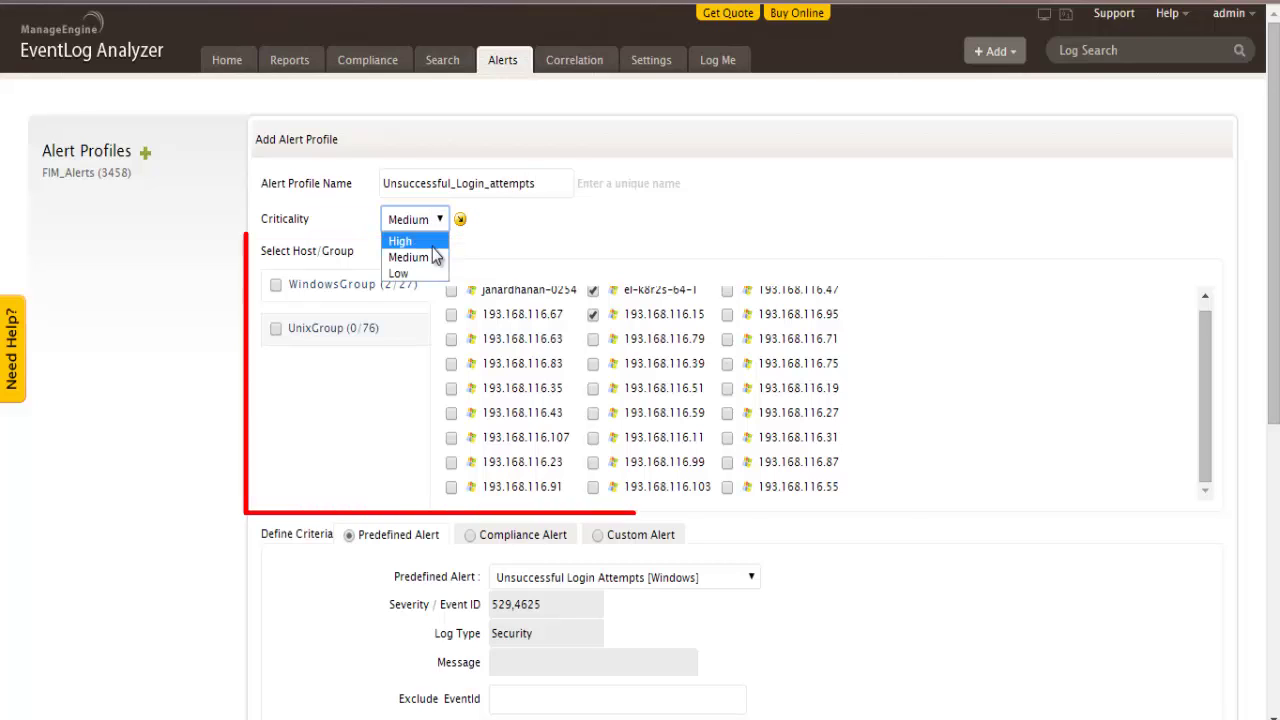
{"action": "left_click", "coordinate": [400, 240]}
{"action": "left_click", "coordinate": [592, 290]}
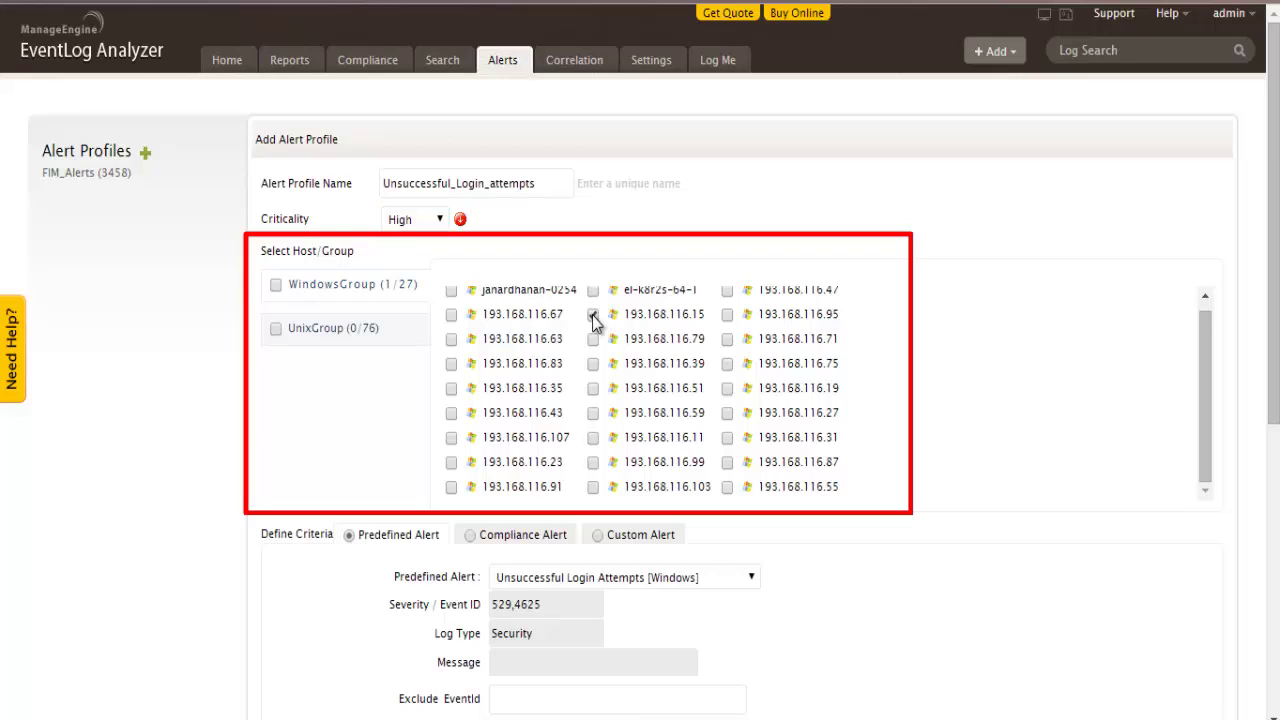
{"action": "left_click", "coordinate": [593, 315]}
{"action": "left_click", "coordinate": [593, 316]}
{"action": "left_click", "coordinate": [592, 290]}
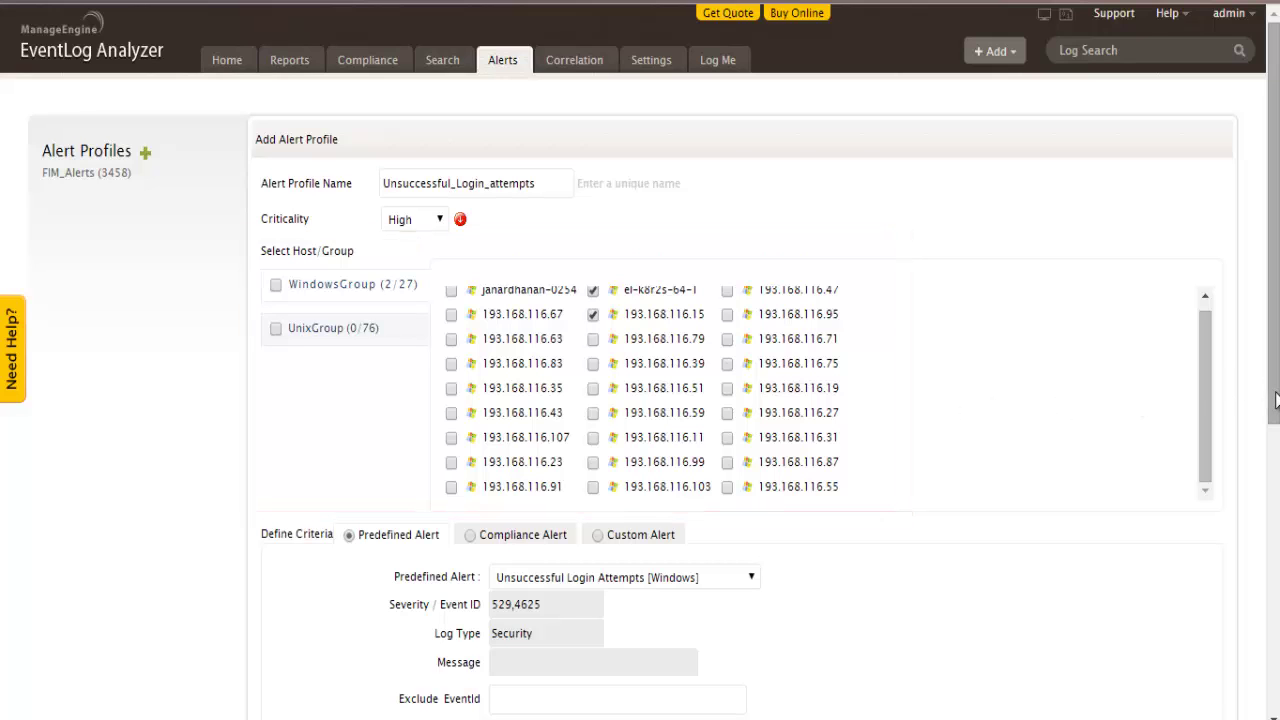
{"action": "left_click_drag", "start_coordinate": [1270, 392], "coordinate": [1272, 503]}
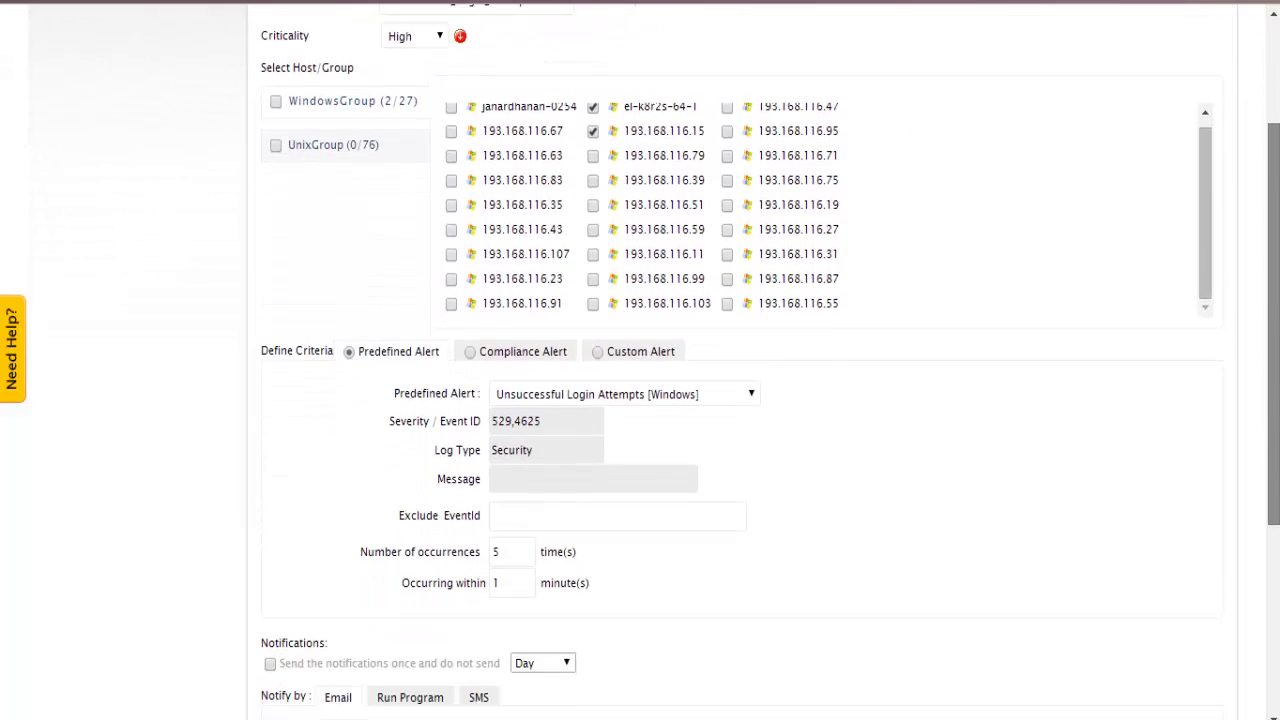
Use Unsuccessful Login Attempts [Windows], trigger at 7 occurrences within 2 minutes, and create the profile
{"action": "left_click", "coordinate": [720, 380]}
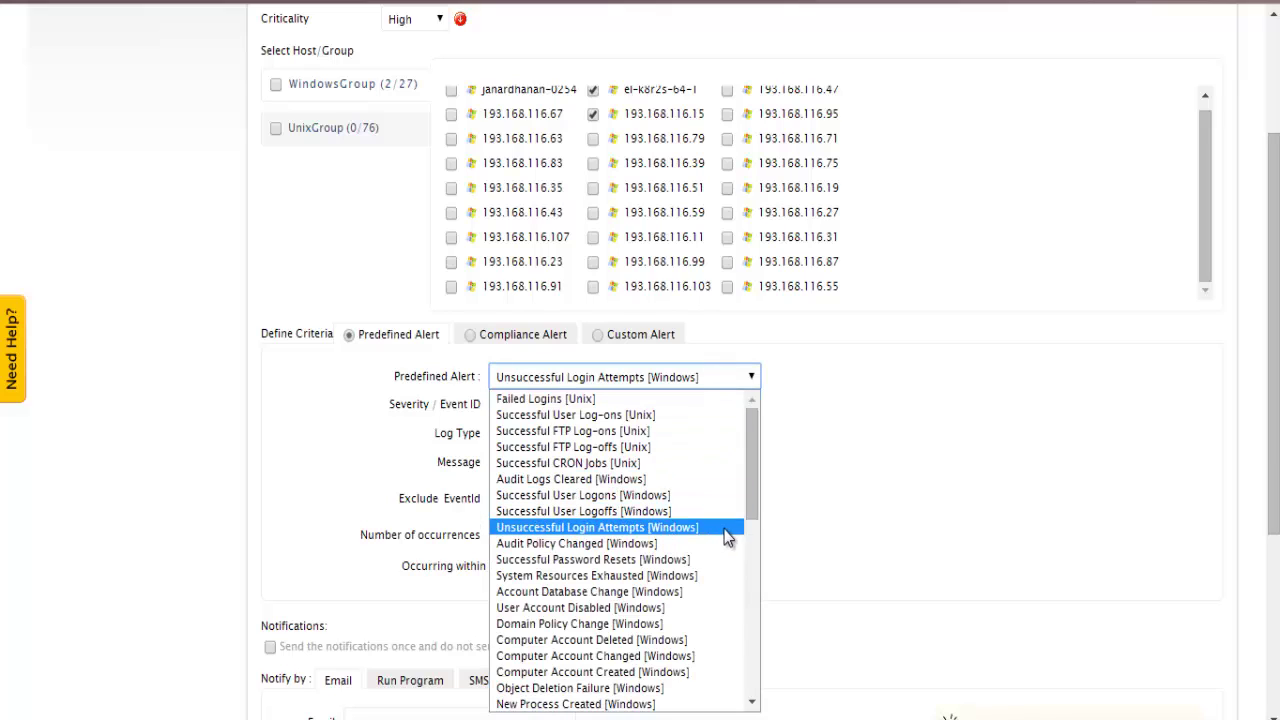
{"action": "left_click", "coordinate": [730, 529]}
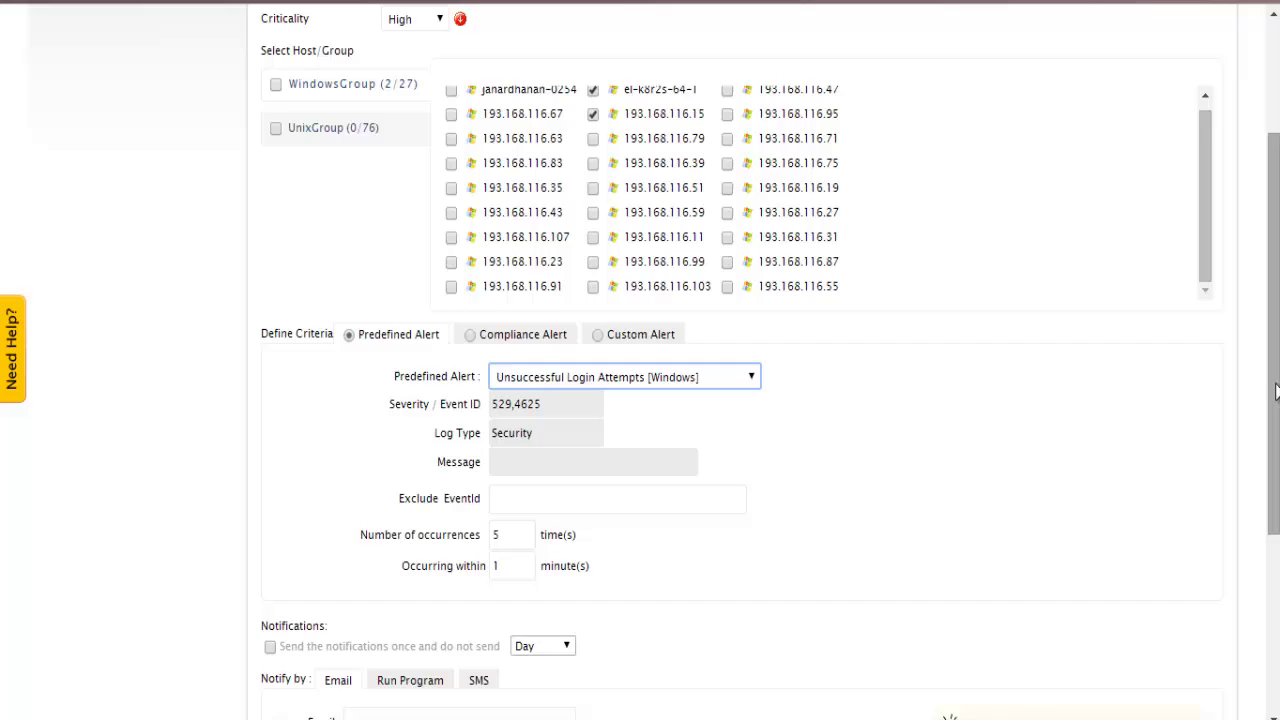
{"action": "left_click_drag", "start_coordinate": [1274, 393], "coordinate": [1274, 443]}
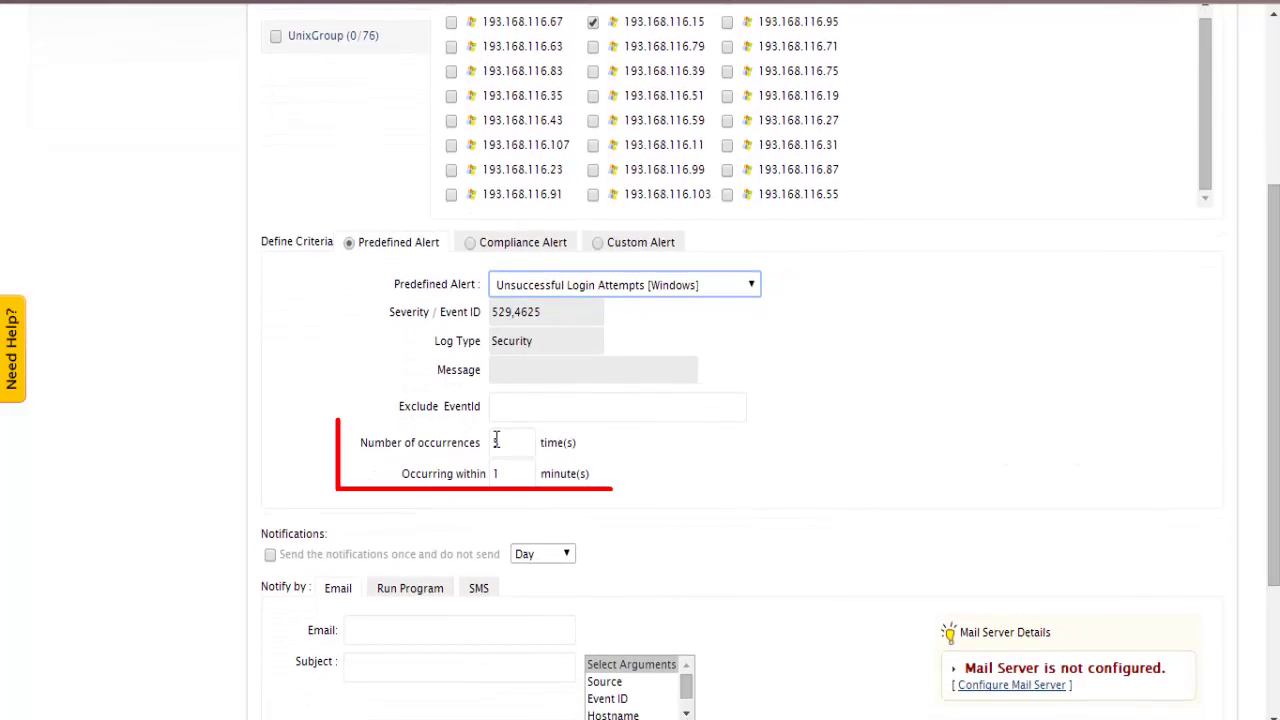
{"action": "double_click", "coordinate": [495, 443]}
{"action": "type", "text": "7"}
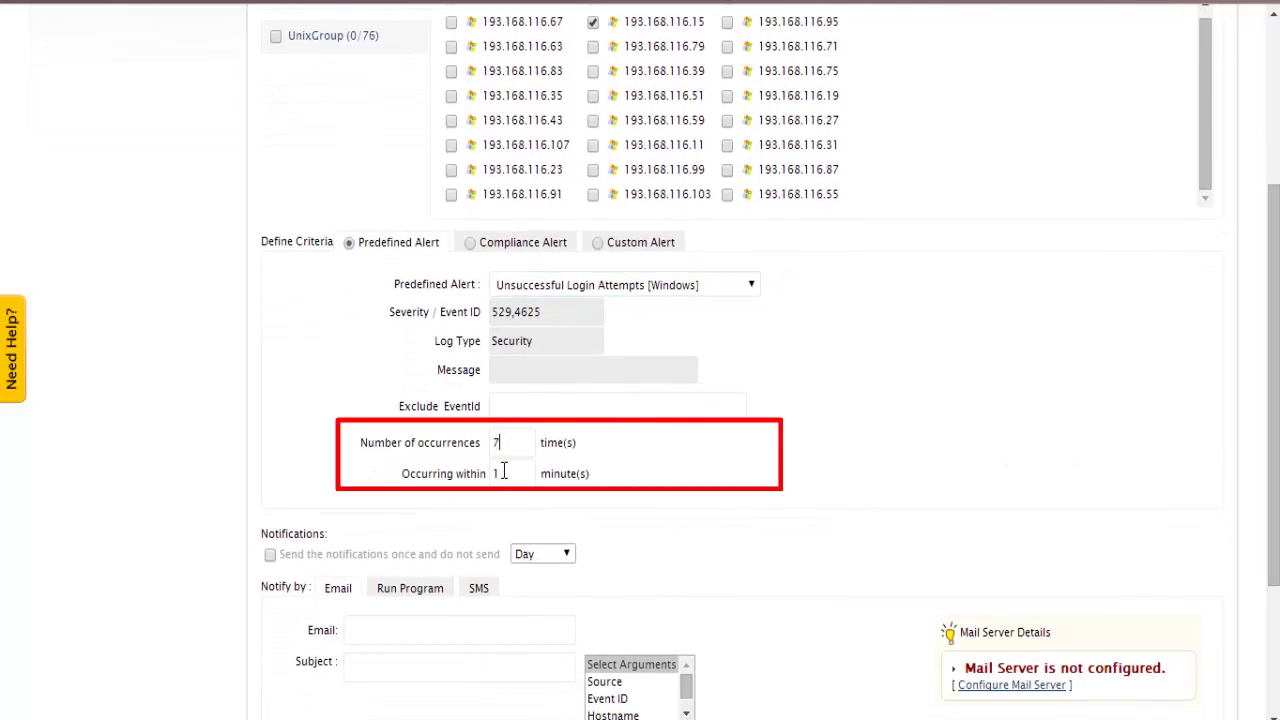
{"action": "double_click", "coordinate": [489, 475]}
{"action": "type", "text": "2"}
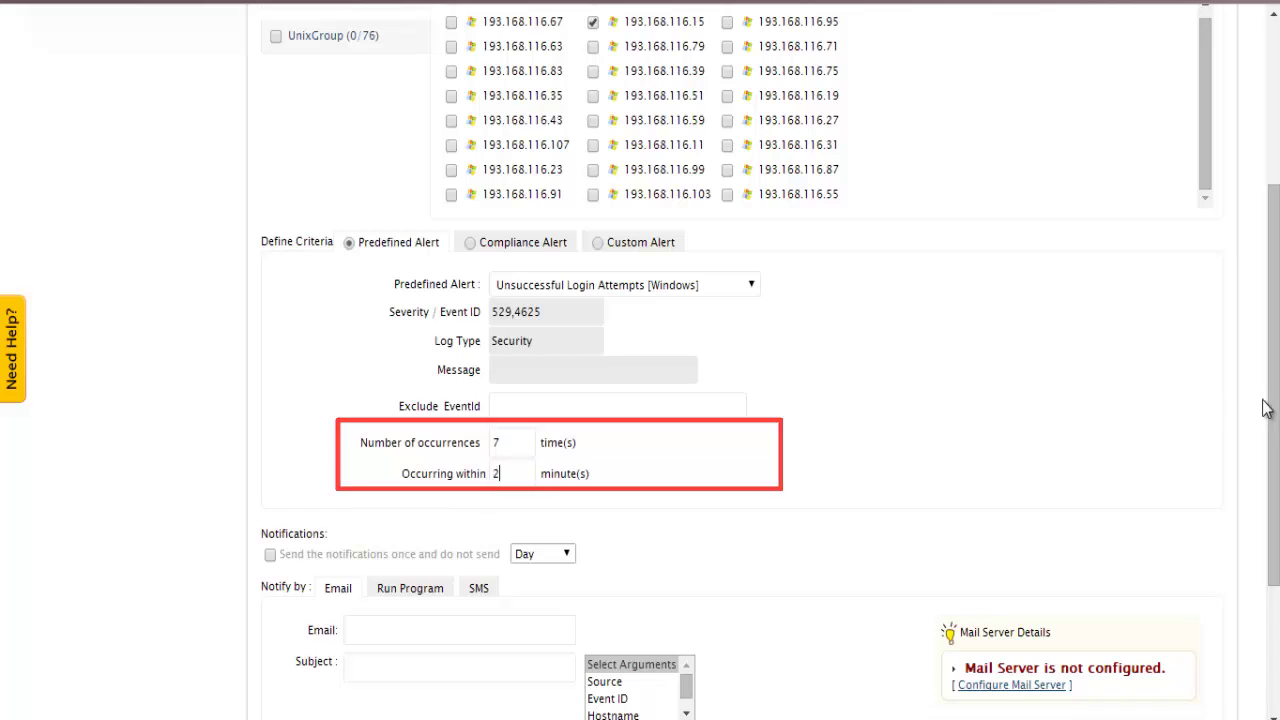
{"action": "left_click_drag", "start_coordinate": [1273, 415], "coordinate": [1273, 500]}
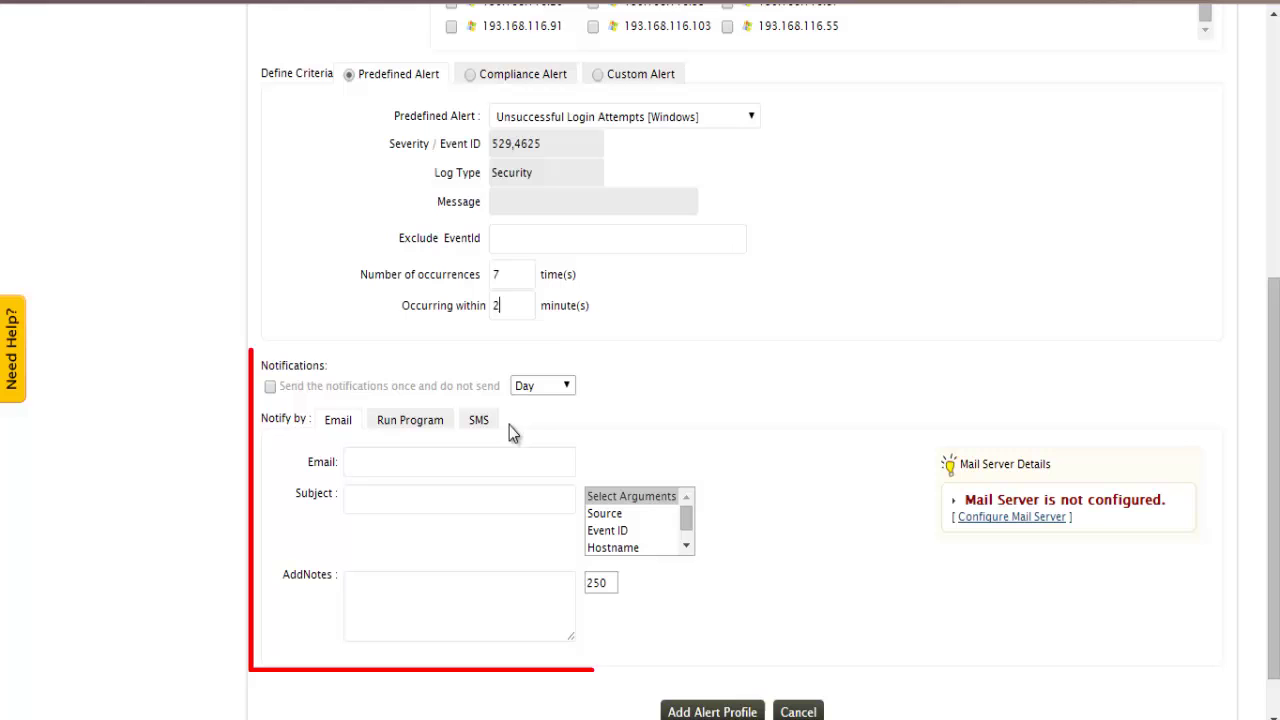
{"action": "left_click", "coordinate": [388, 421]}
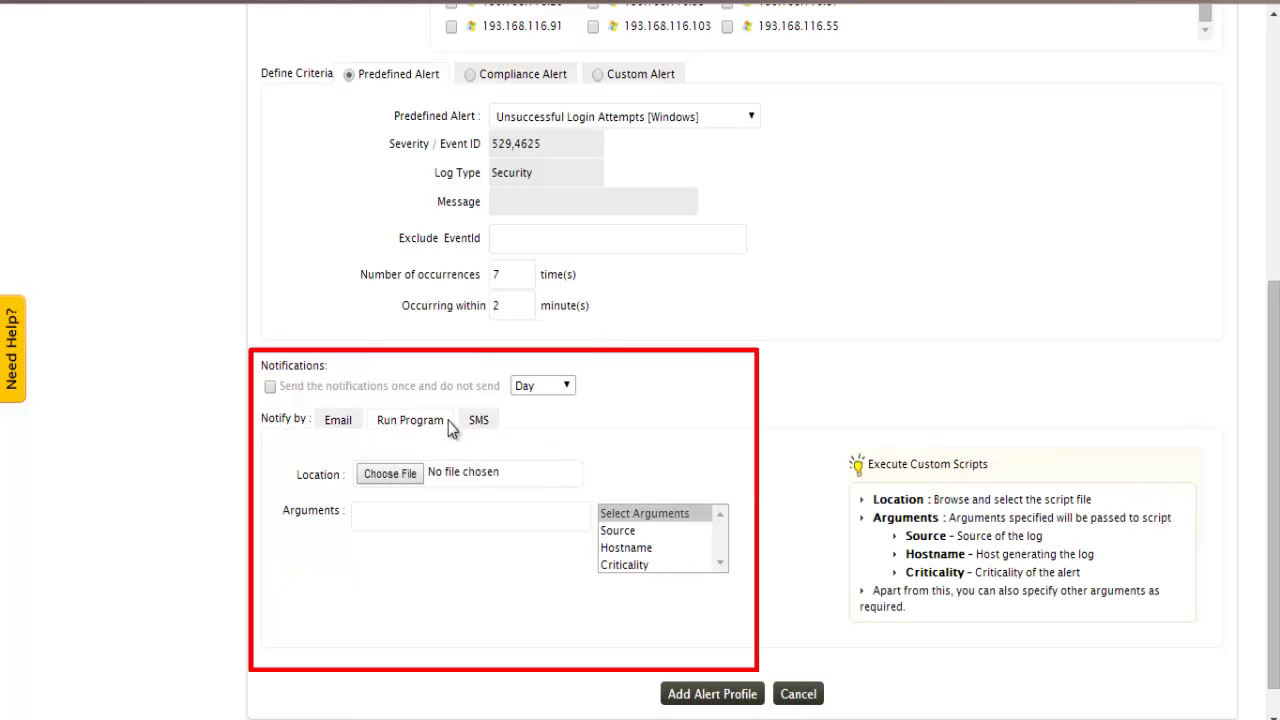
{"action": "left_click", "coordinate": [477, 421]}
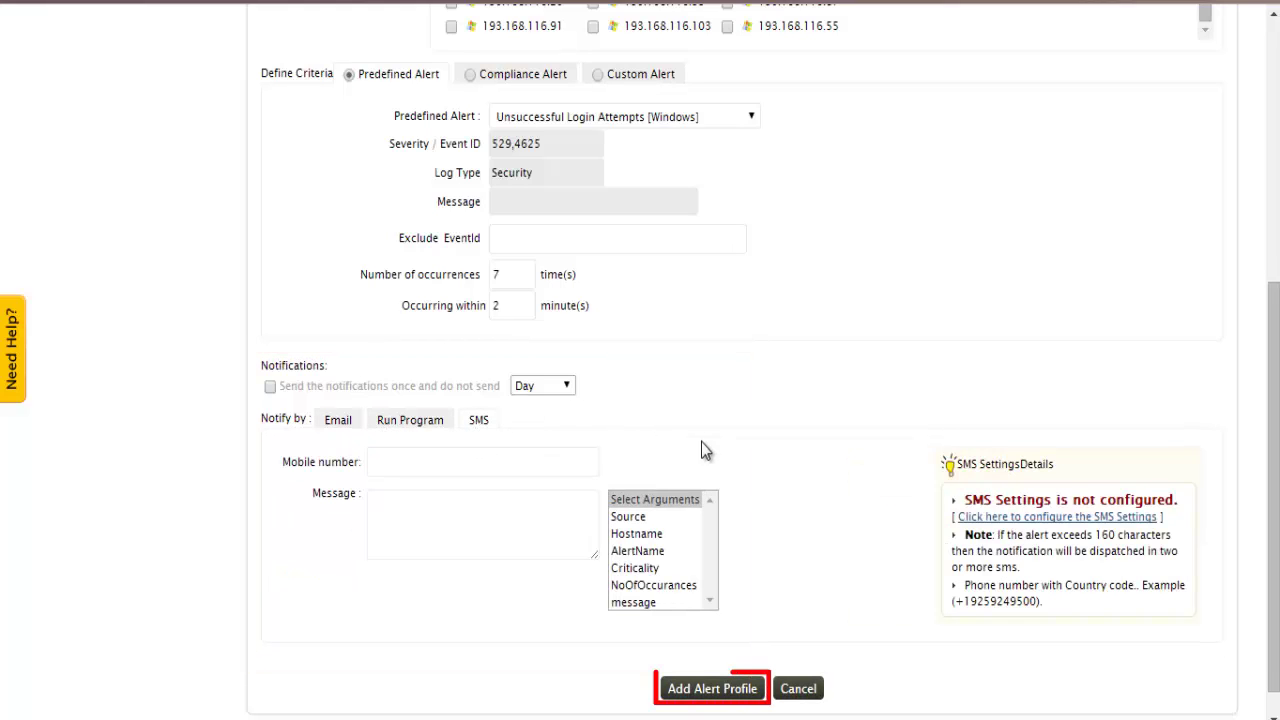
{"action": "left_click", "coordinate": [726, 699]}
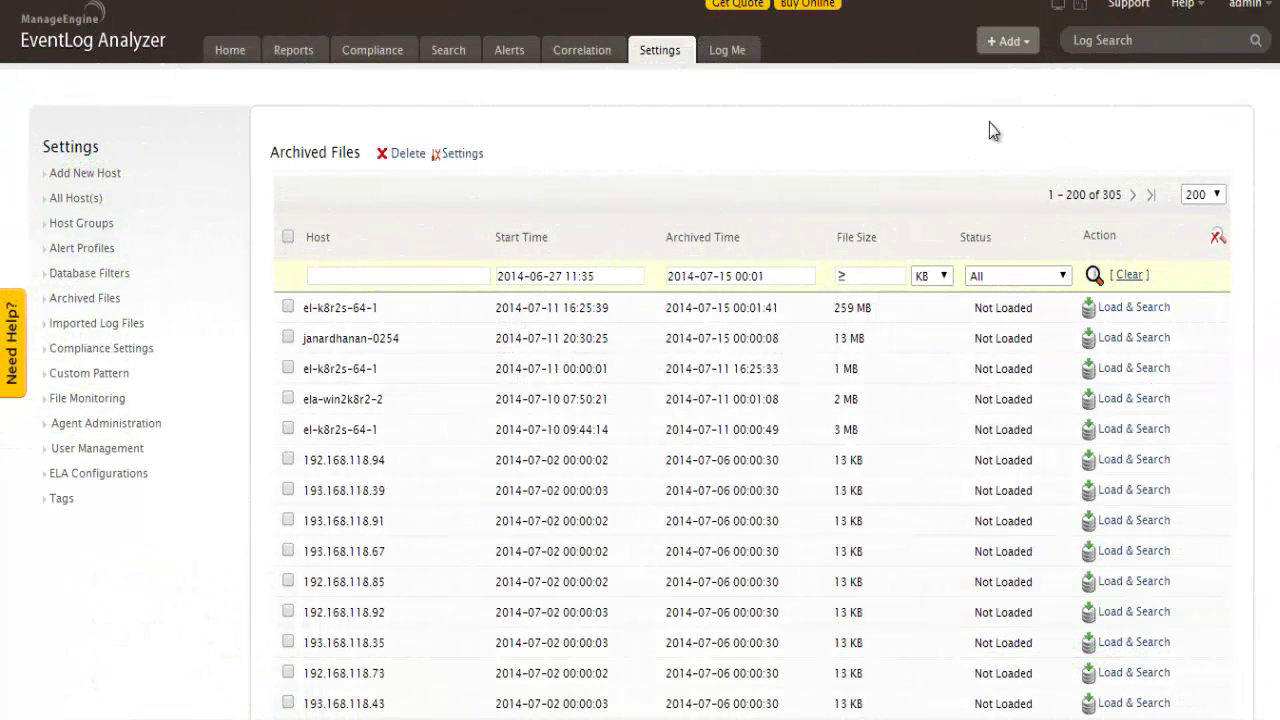
Review the File Archive Settings, including archive location and retention period options
{"action": "left_click", "coordinate": [477, 153]}
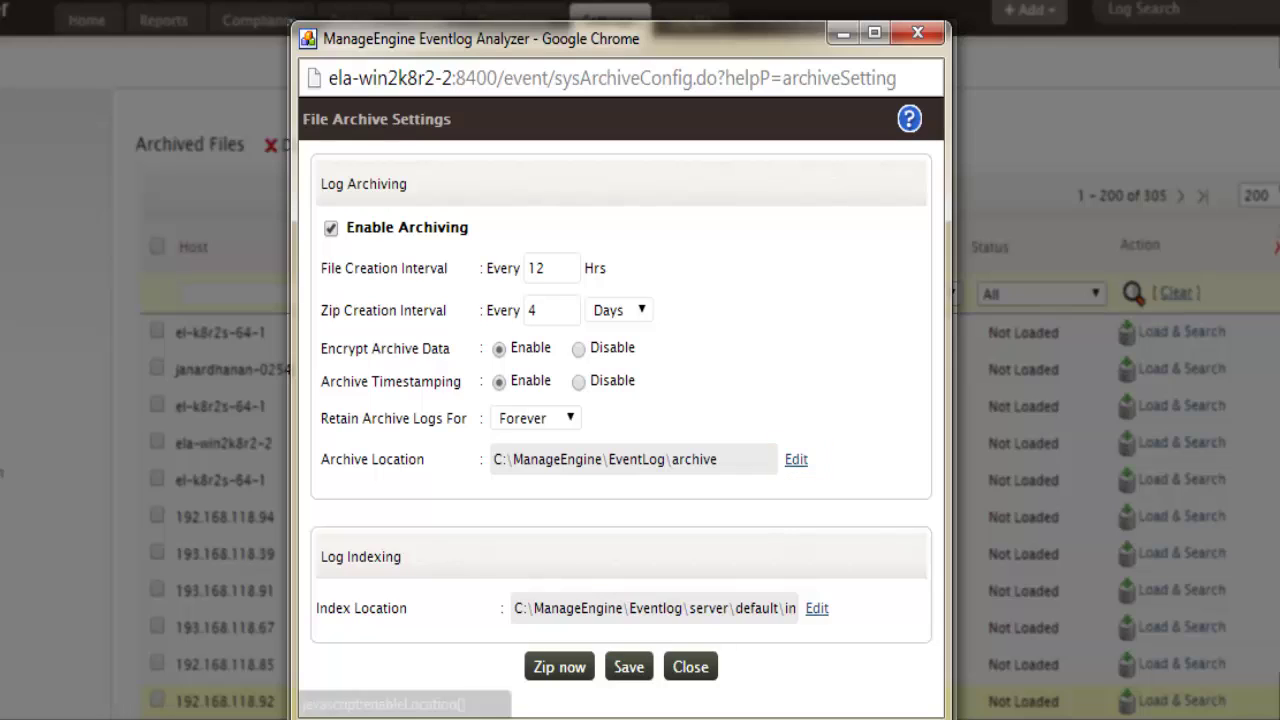
{"action": "left_click", "coordinate": [796, 459]}
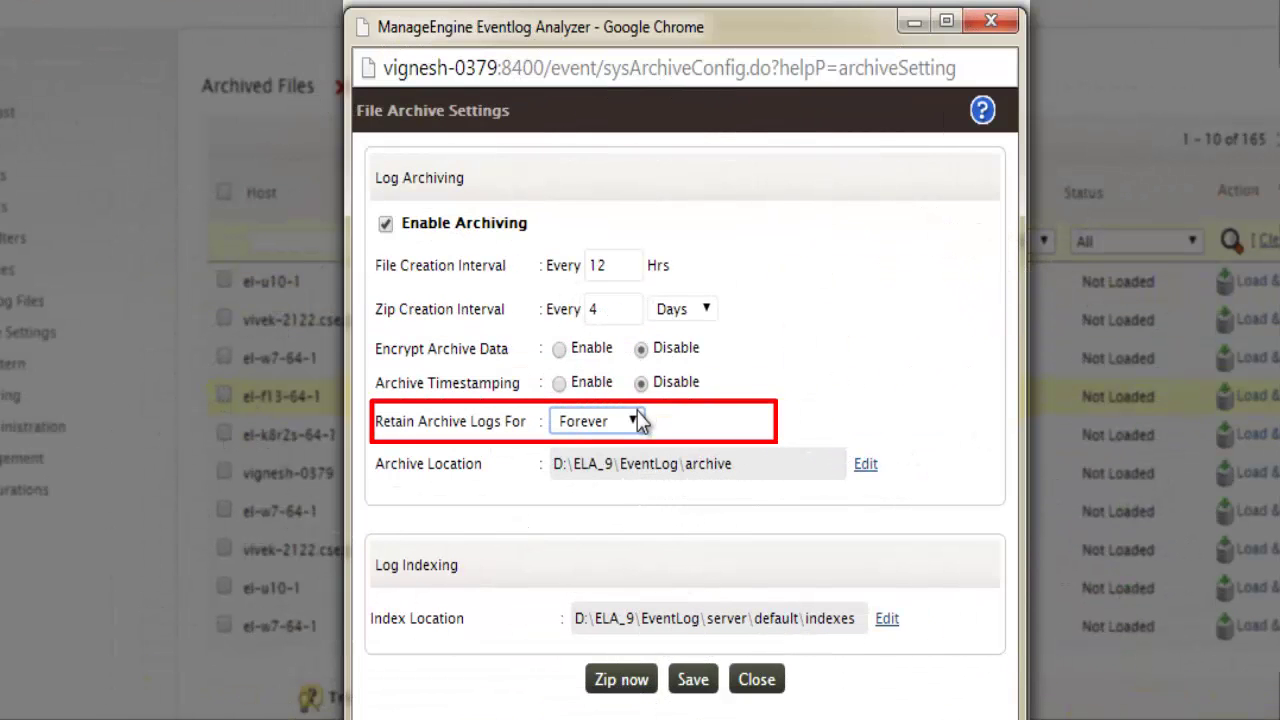
{"action": "left_click", "coordinate": [637, 424]}
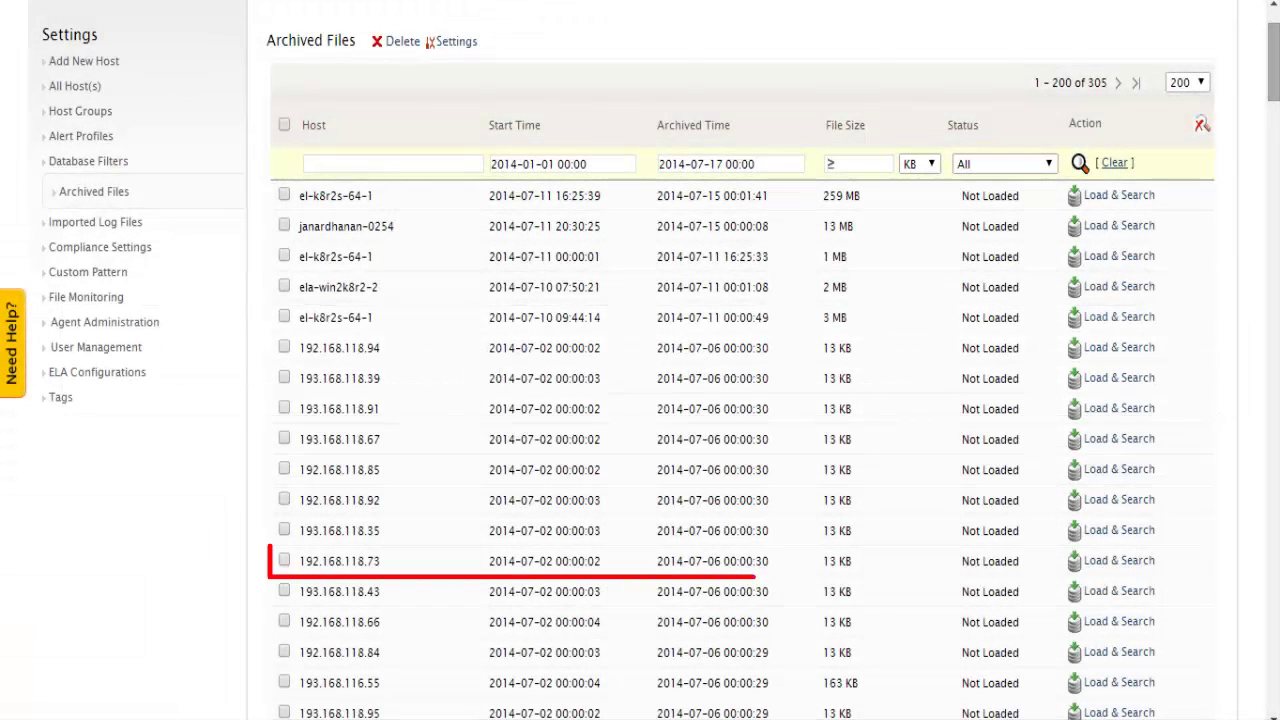
Load and search the archived log file for host 192.168.118.73
{"action": "left_click", "coordinate": [1119, 561]}
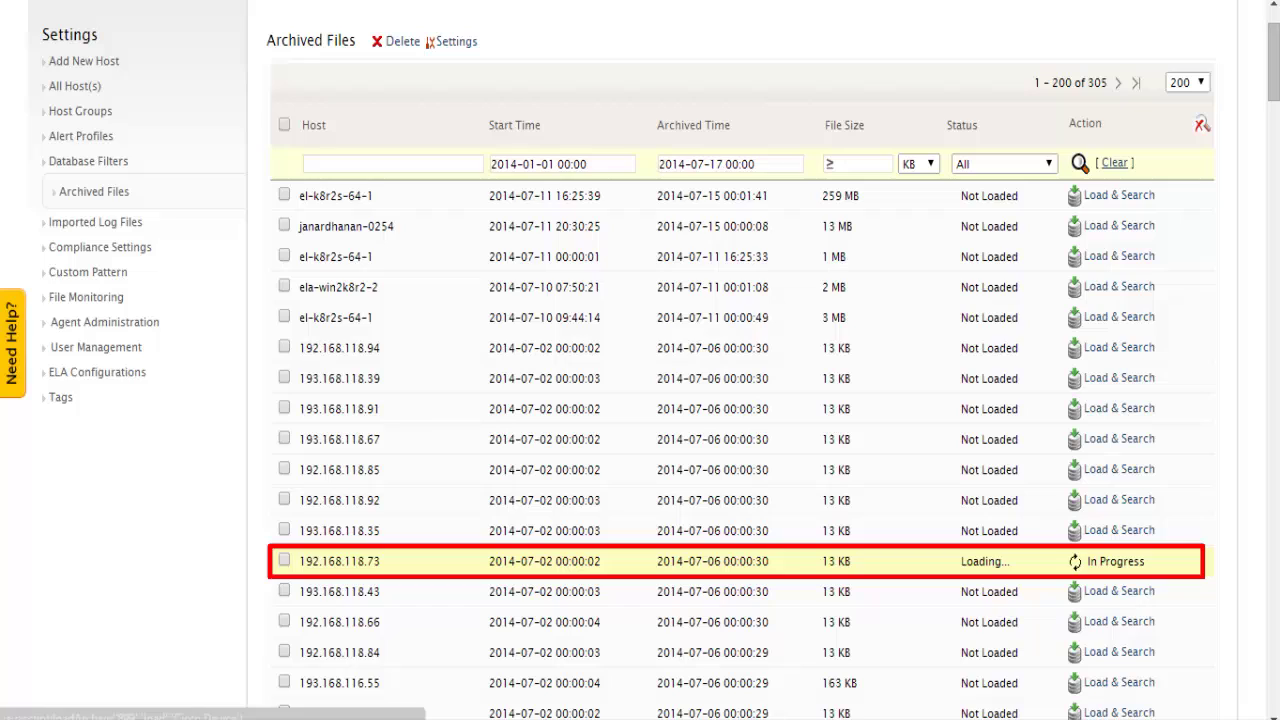